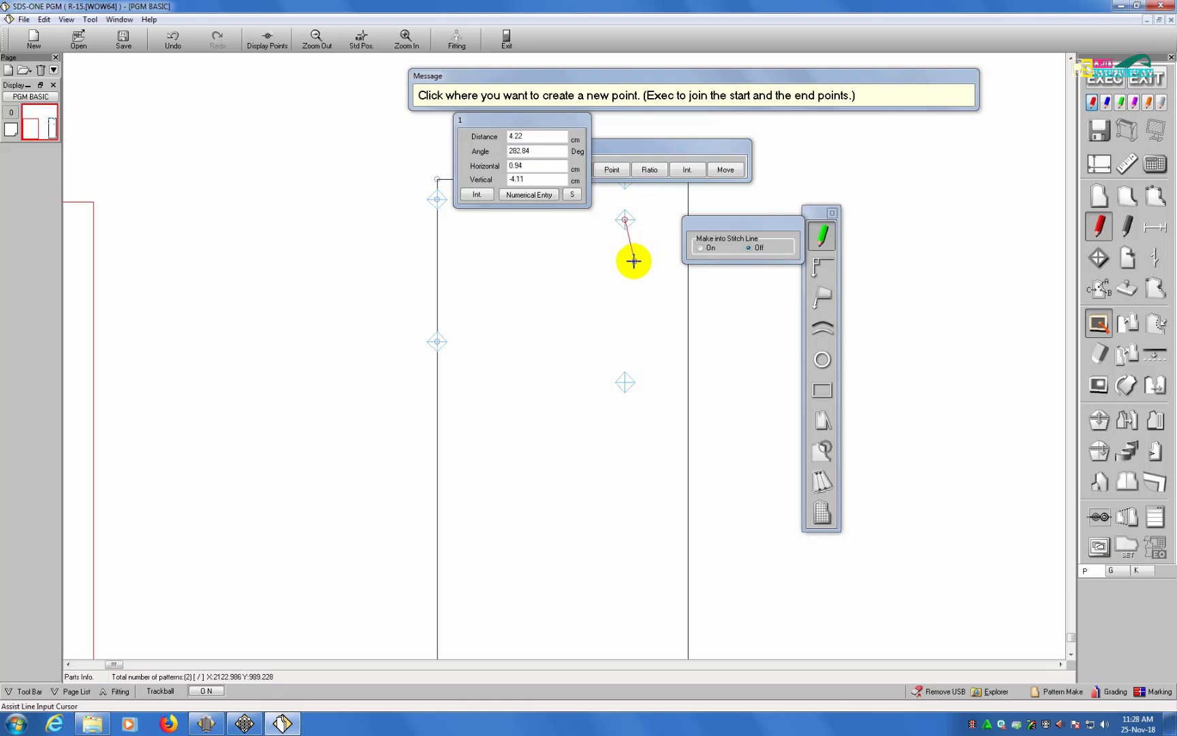
Cancel the assist line in progress and leave the assist line command.
right_click(544, 168)
scroll(828, 225, "right", 2)
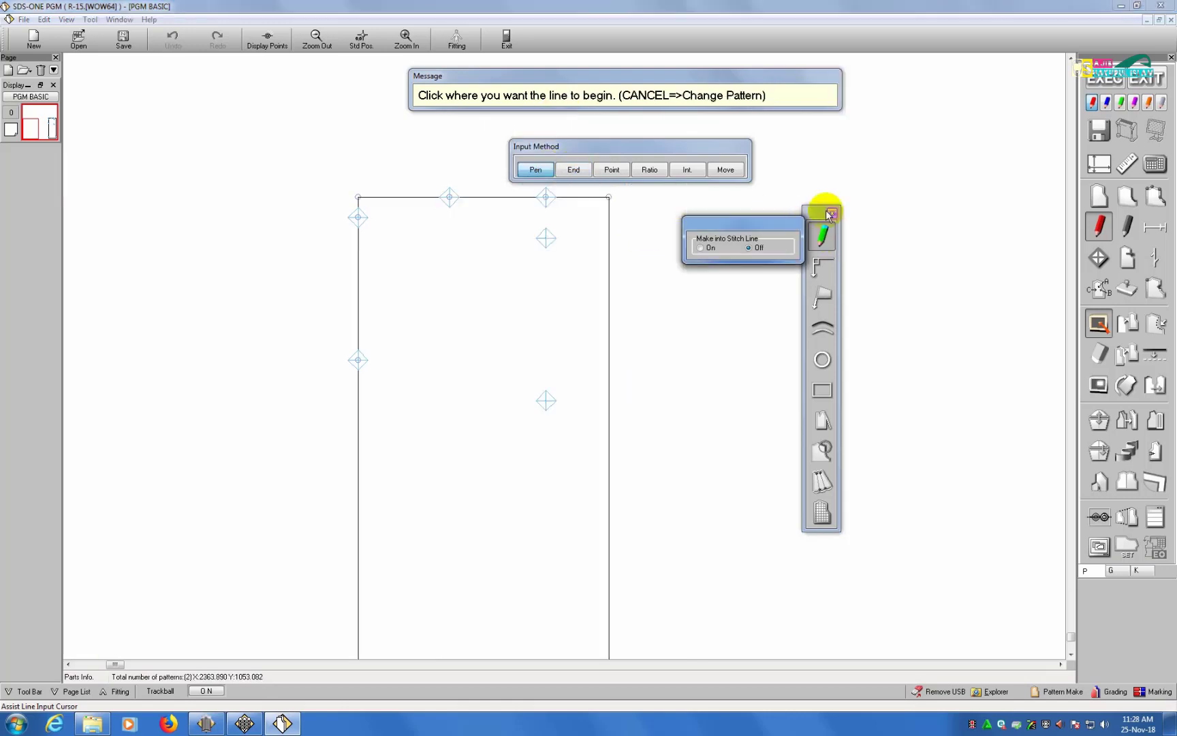
left_click(831, 213)
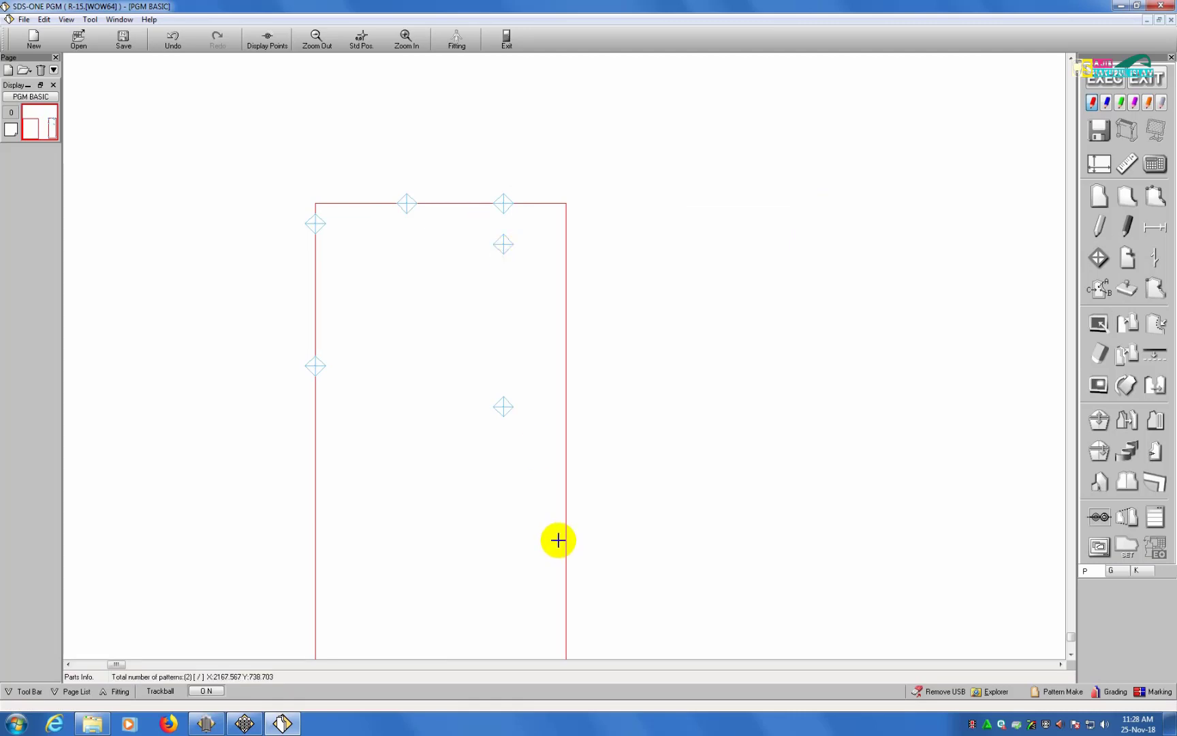
Try to draw an assist line from the inner guide point below the pattern's top edge using an intersection, and undo the attempt.
left_click(1098, 226)
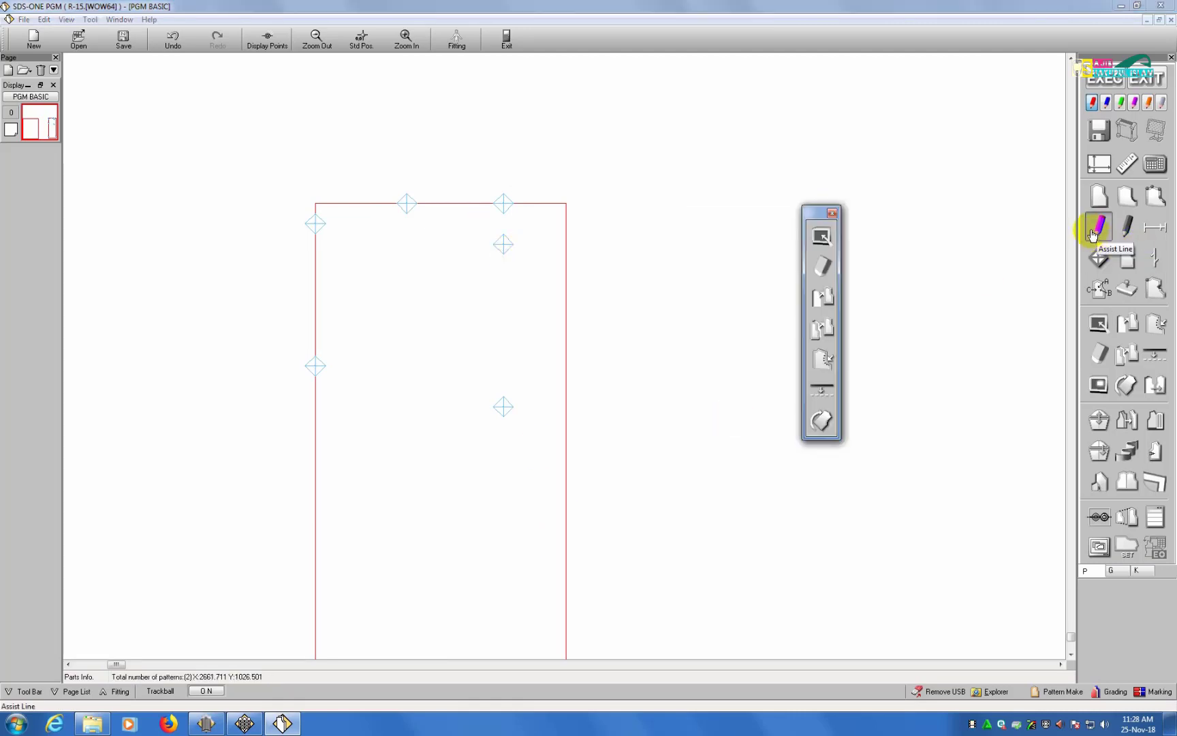
left_click(825, 236)
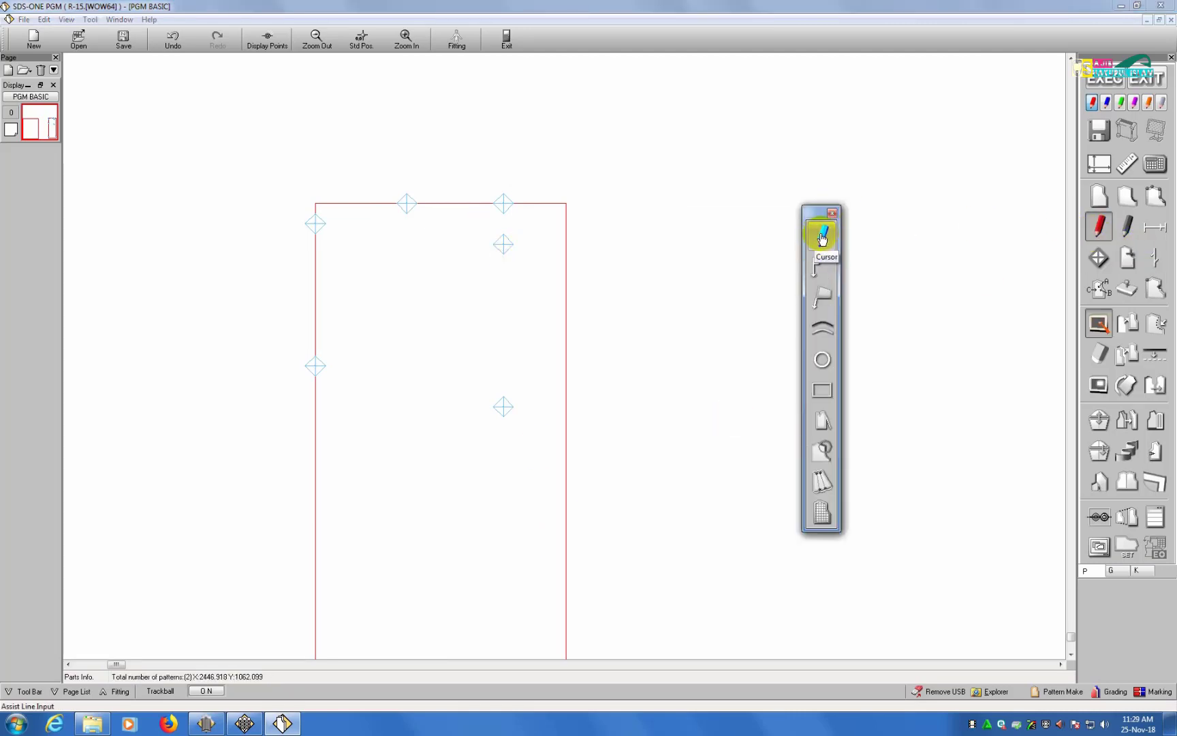
left_click(822, 235)
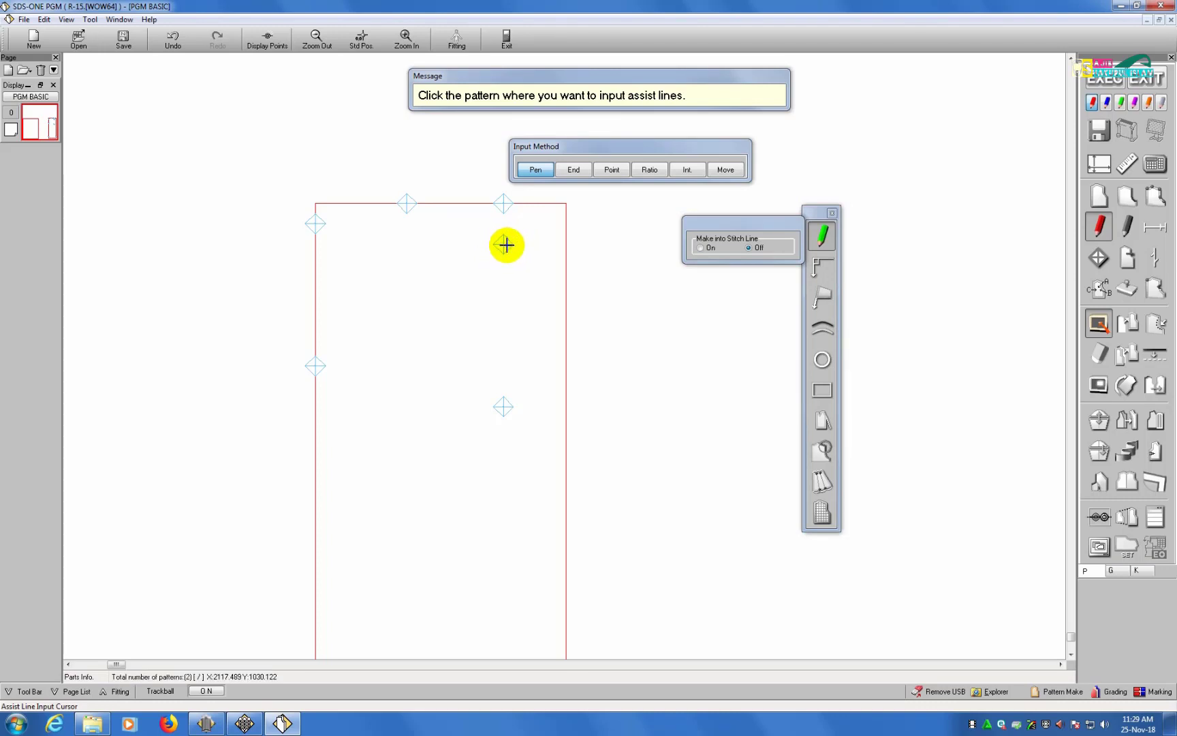
left_click(504, 244)
left_click(504, 245)
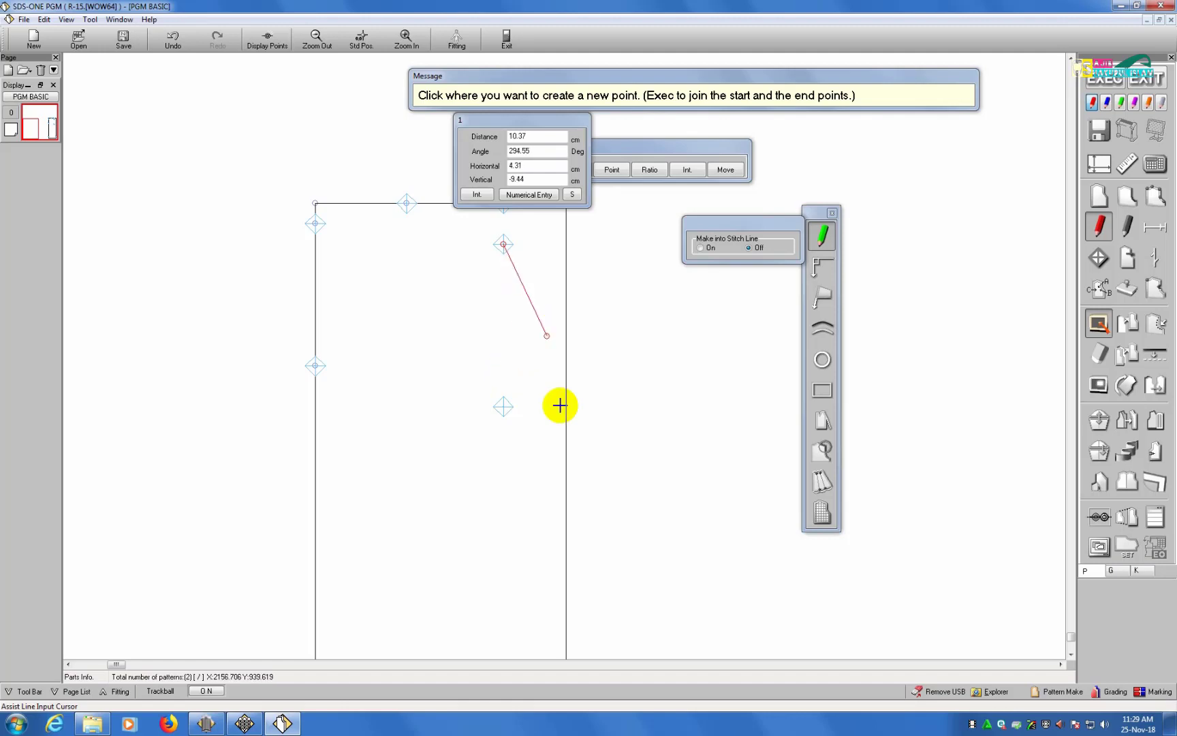
left_click(556, 496)
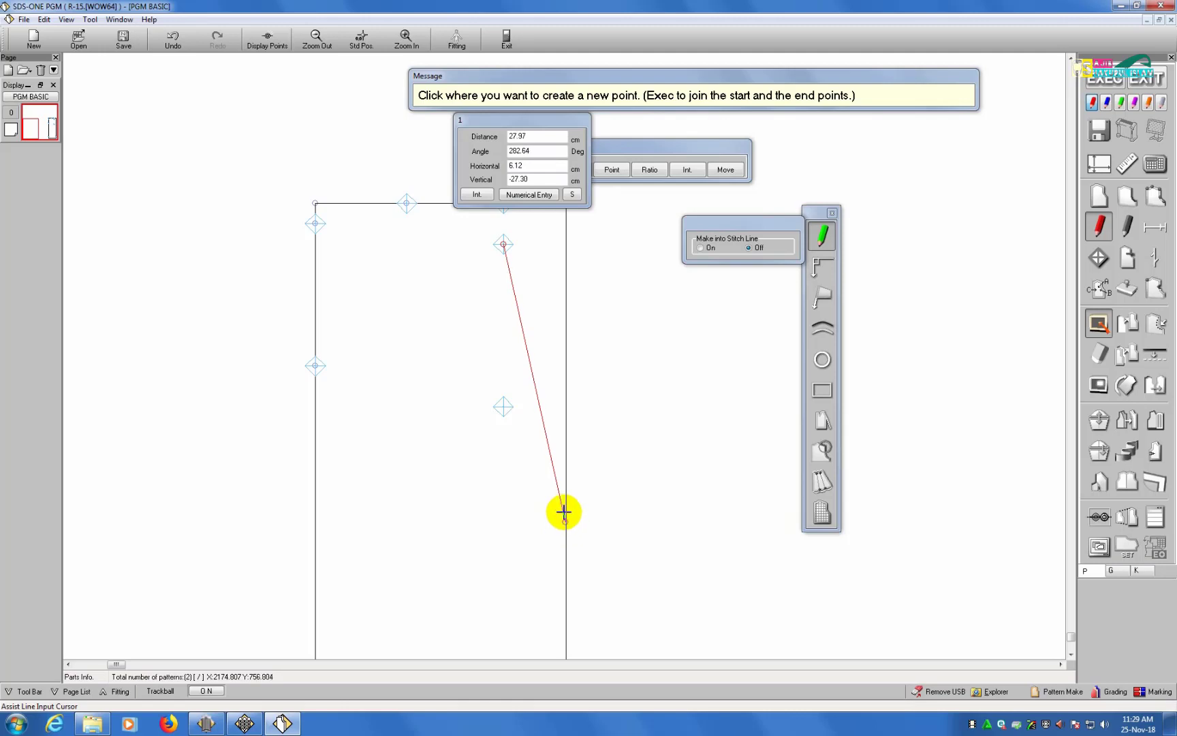
left_click(477, 195)
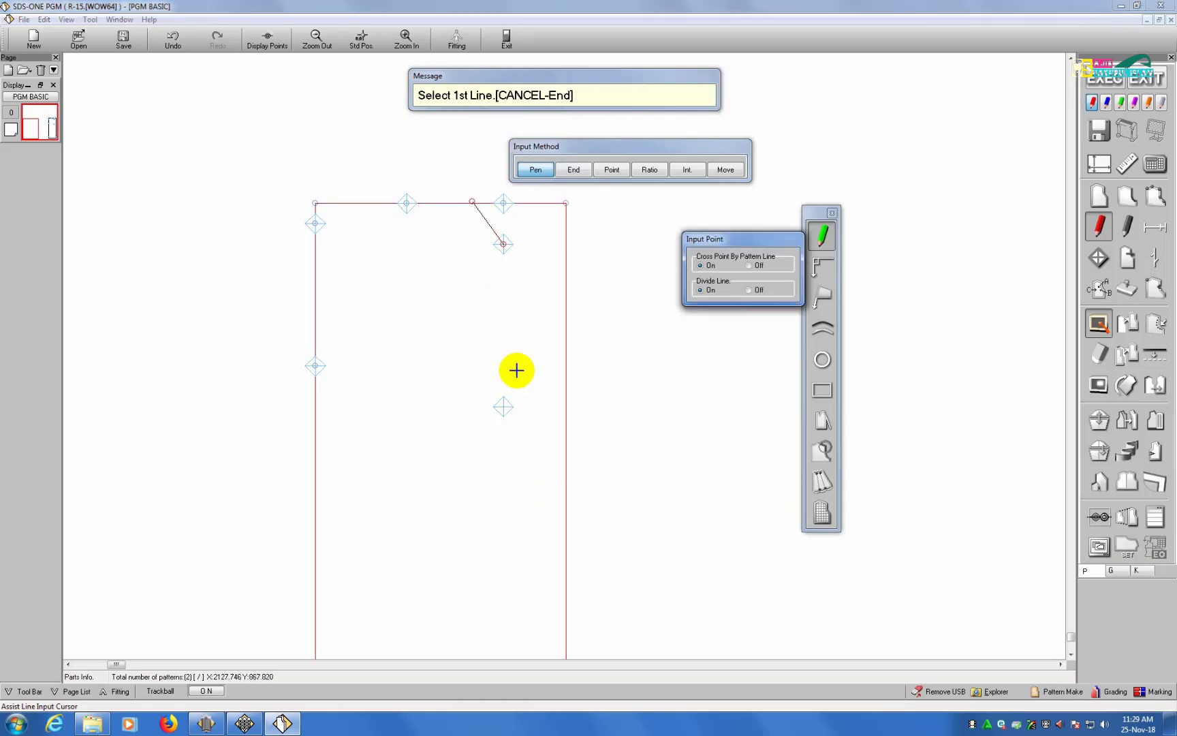
key("ctrl+z")
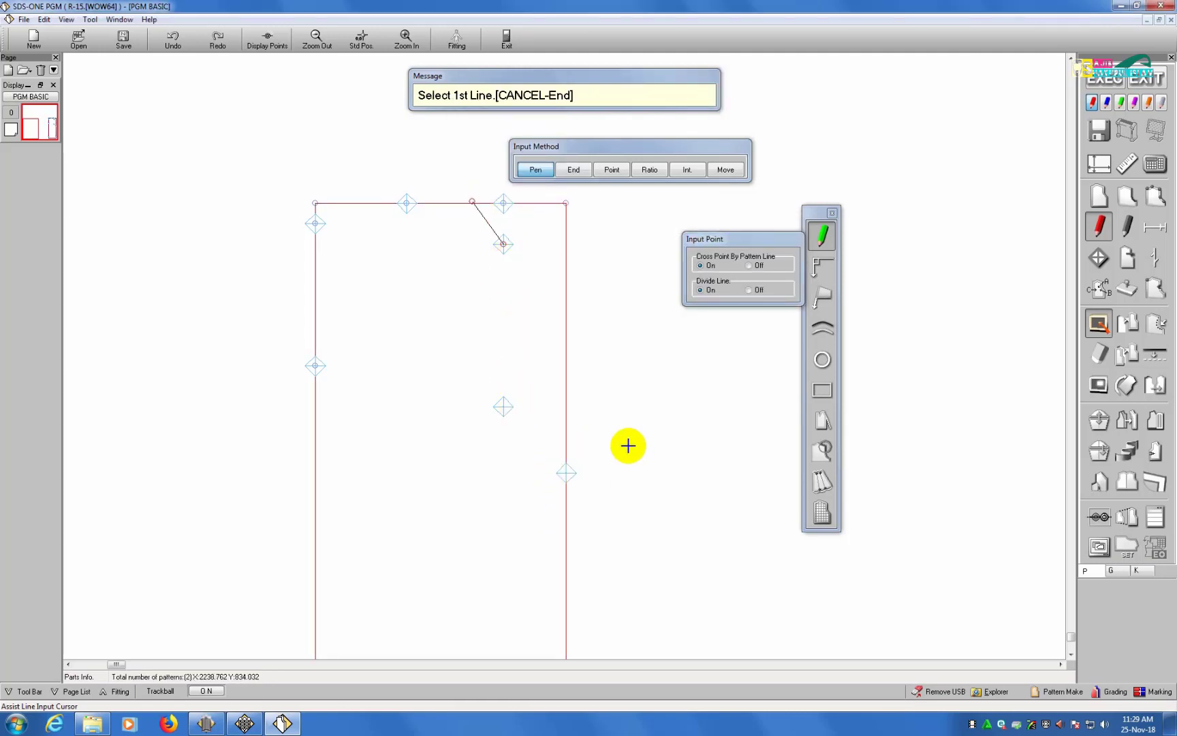
left_click(831, 214)
Draw an assist line with a distance of 26.5 cm from the inner guide point toward the pattern's right edge.
left_click(1099, 258)
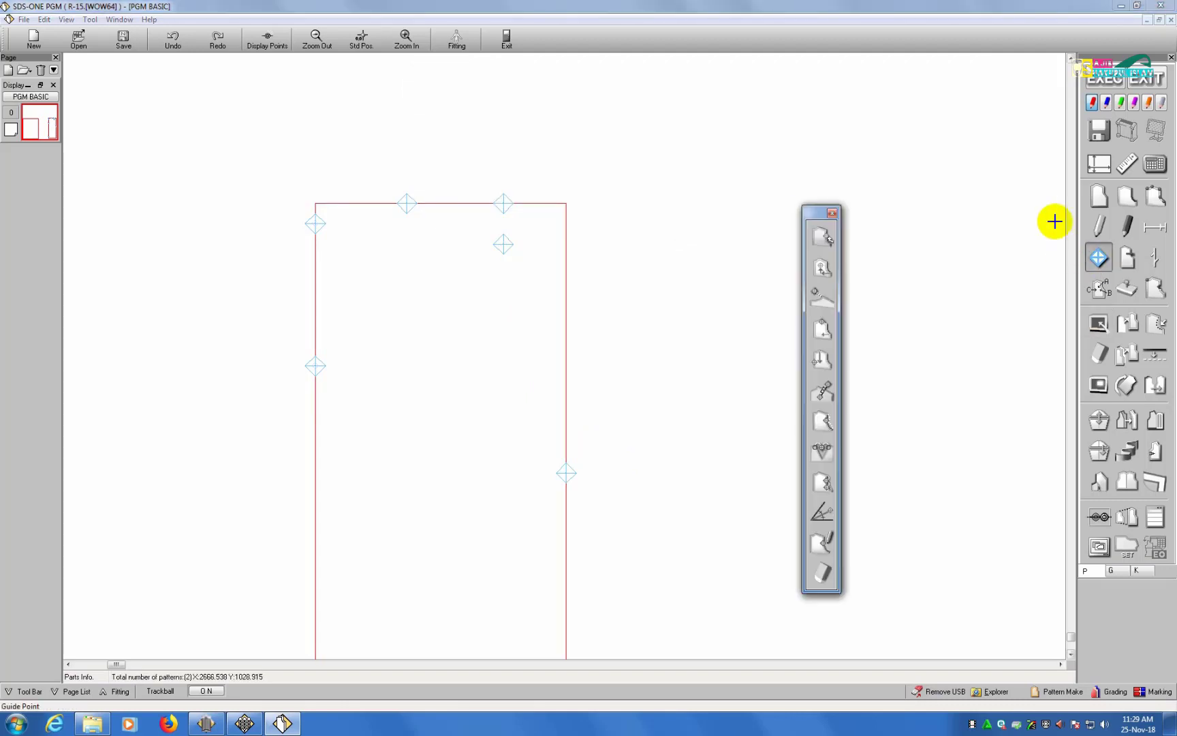
left_click(1099, 231)
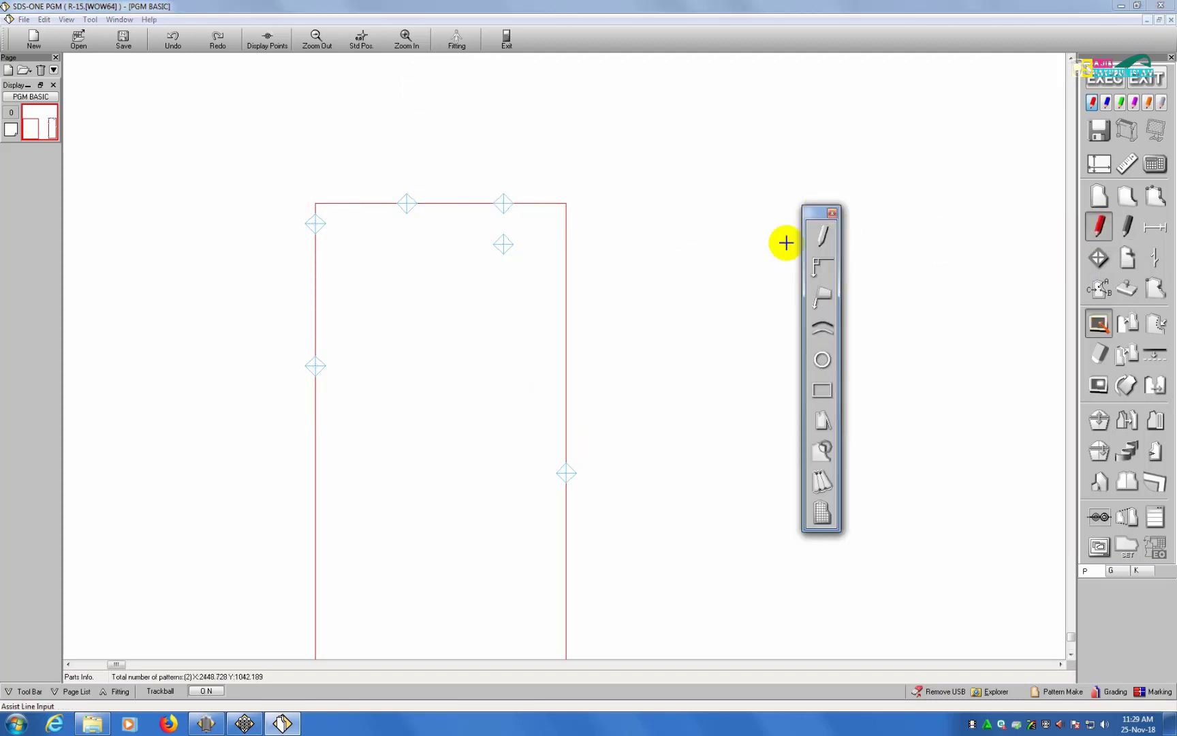
left_click(822, 235)
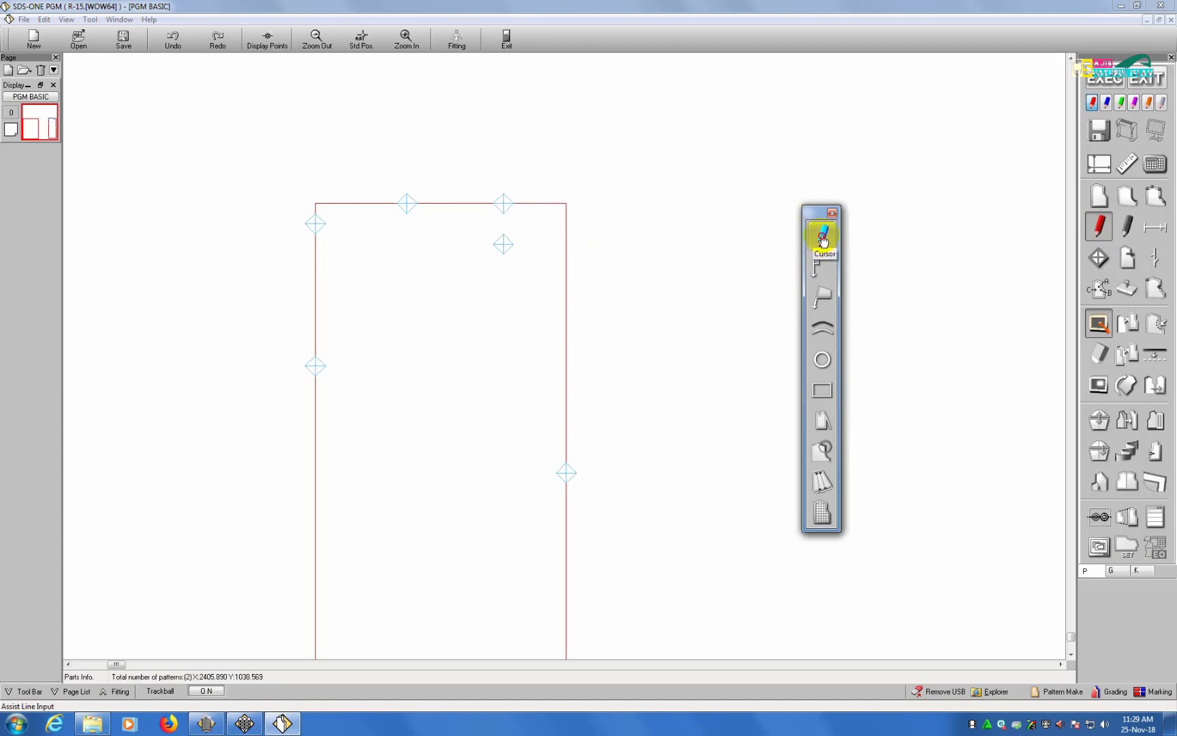
left_click(504, 244)
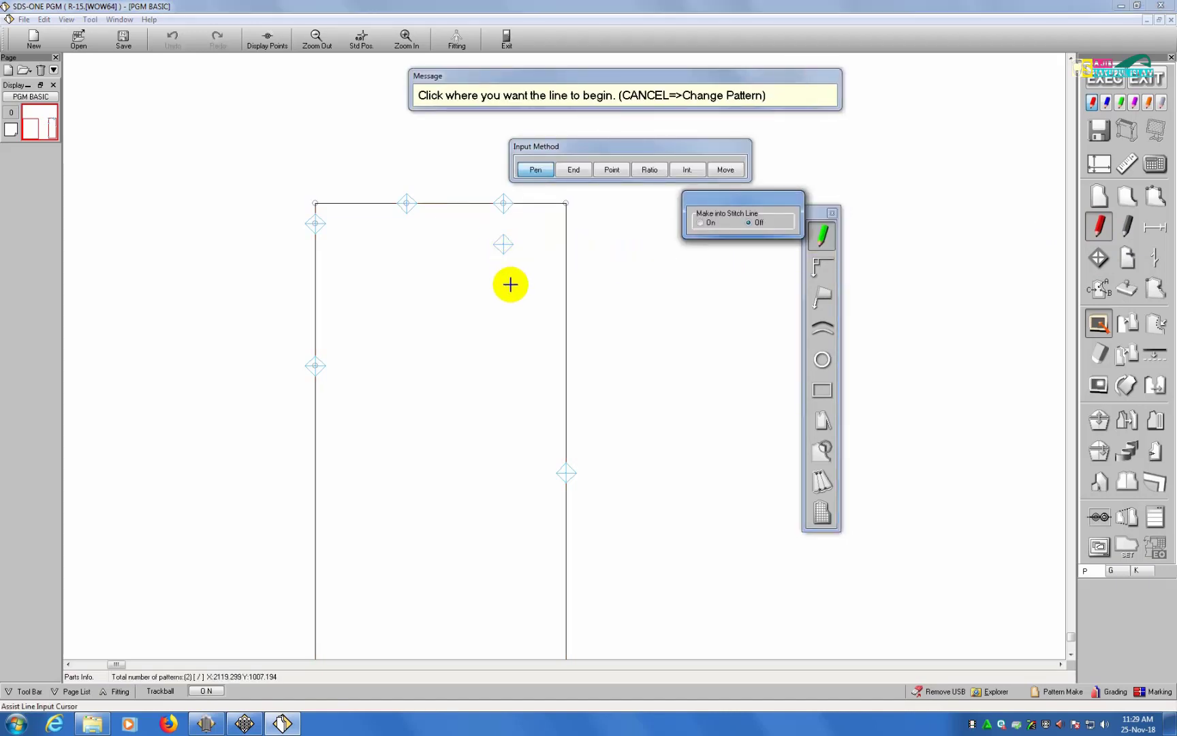
left_click(504, 244)
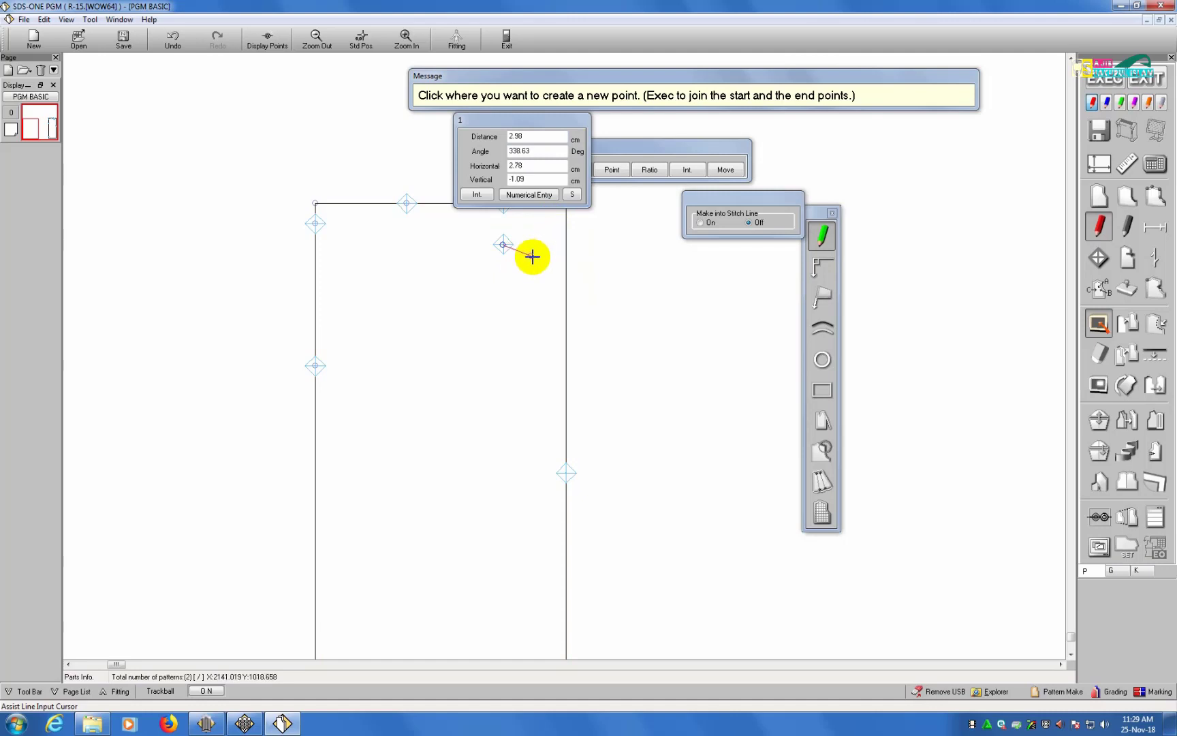
left_click(541, 136)
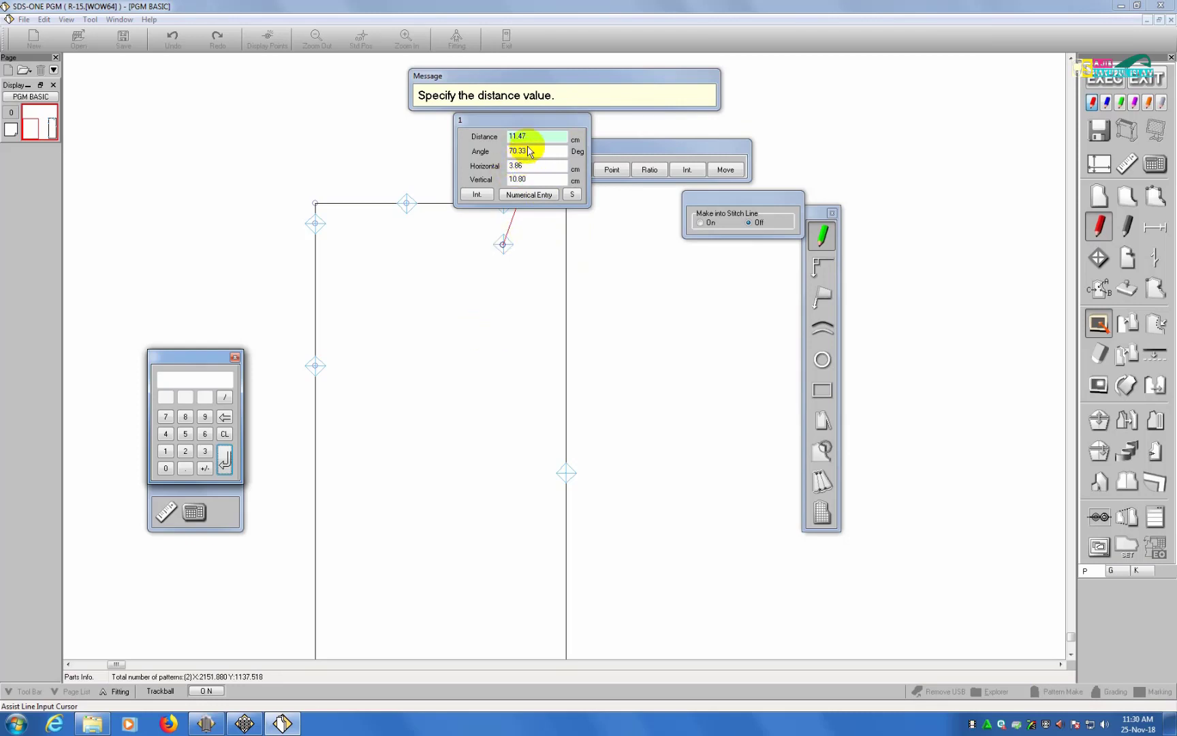
left_click(186, 451)
left_click(205, 434)
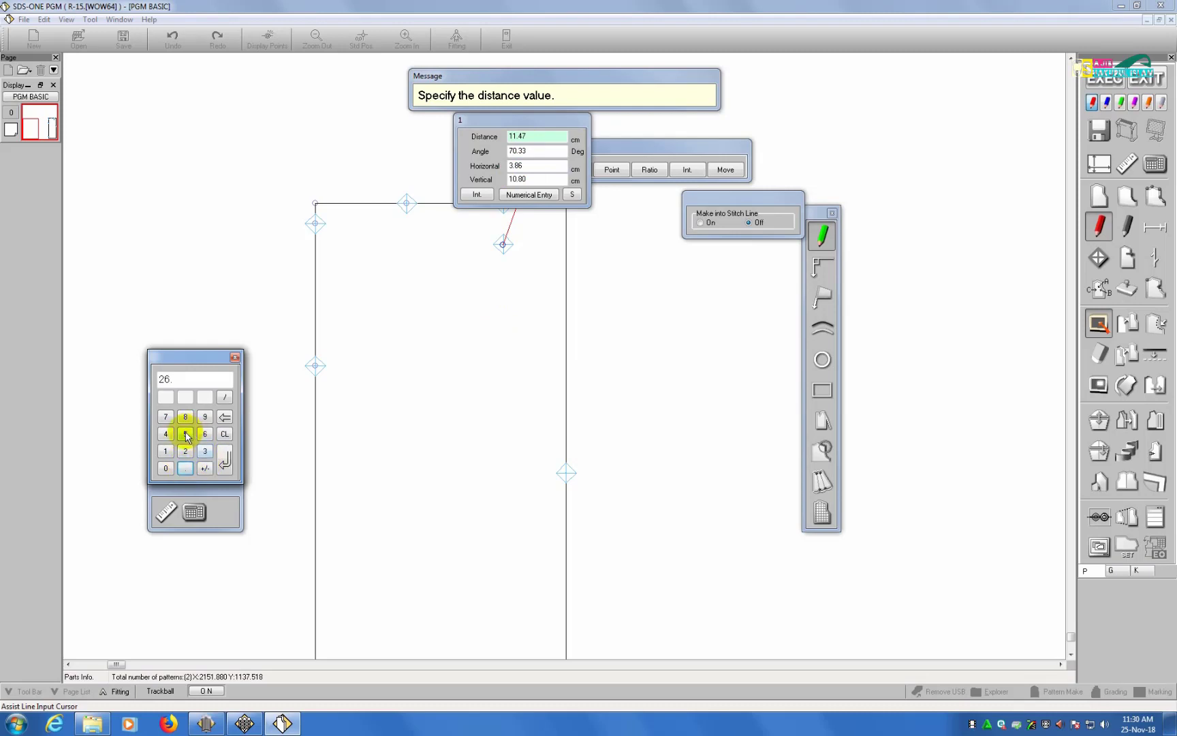
left_click(224, 461)
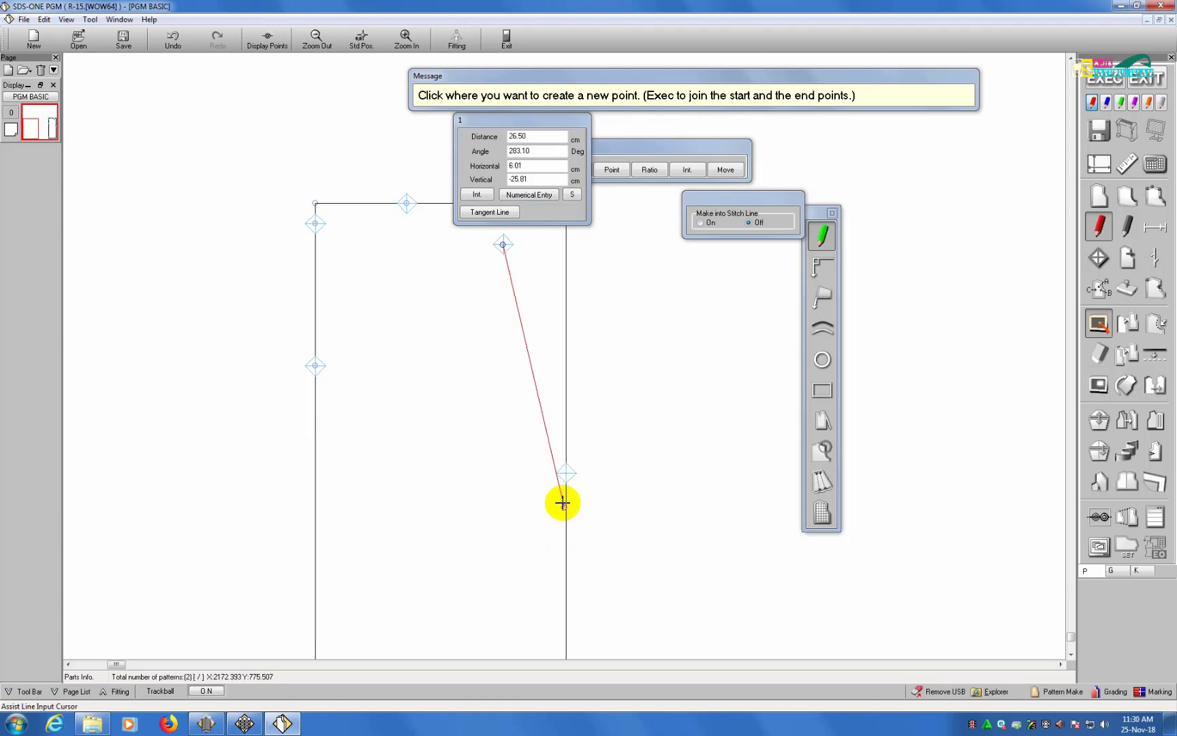
Try to rotate the assist line onto the pattern's right edge with Tangent Line.
left_click(489, 212)
left_click(567, 451)
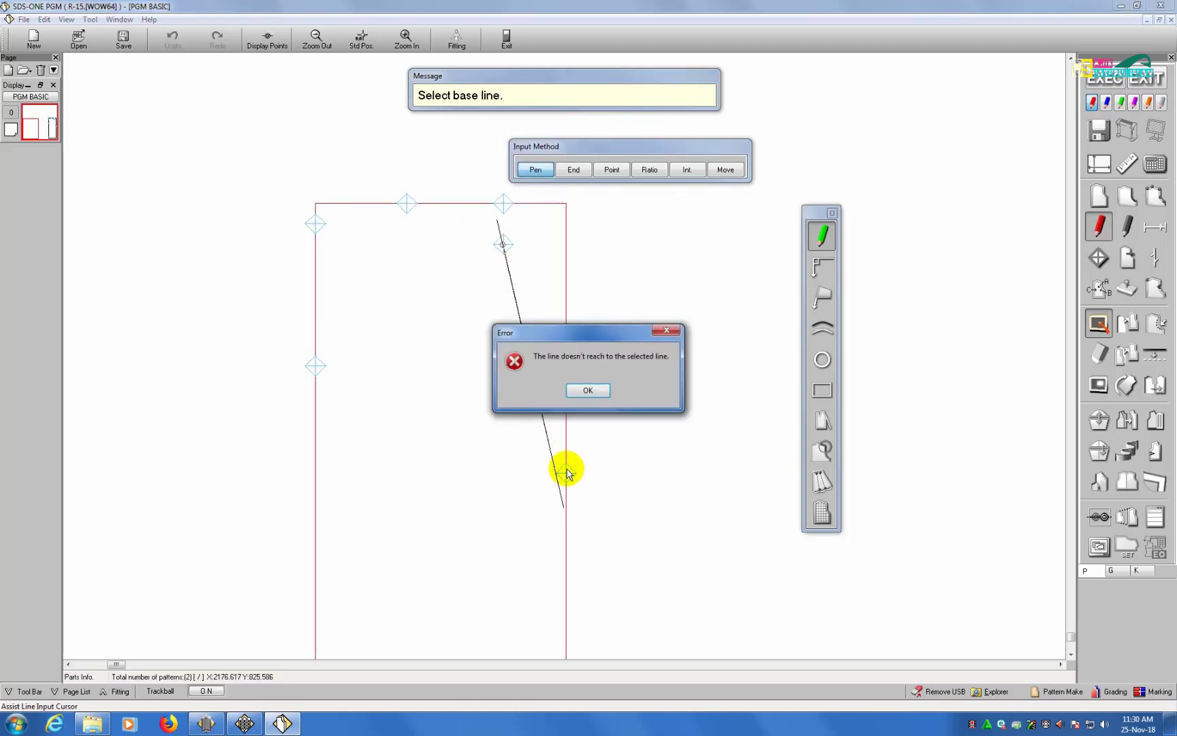
left_click(581, 391)
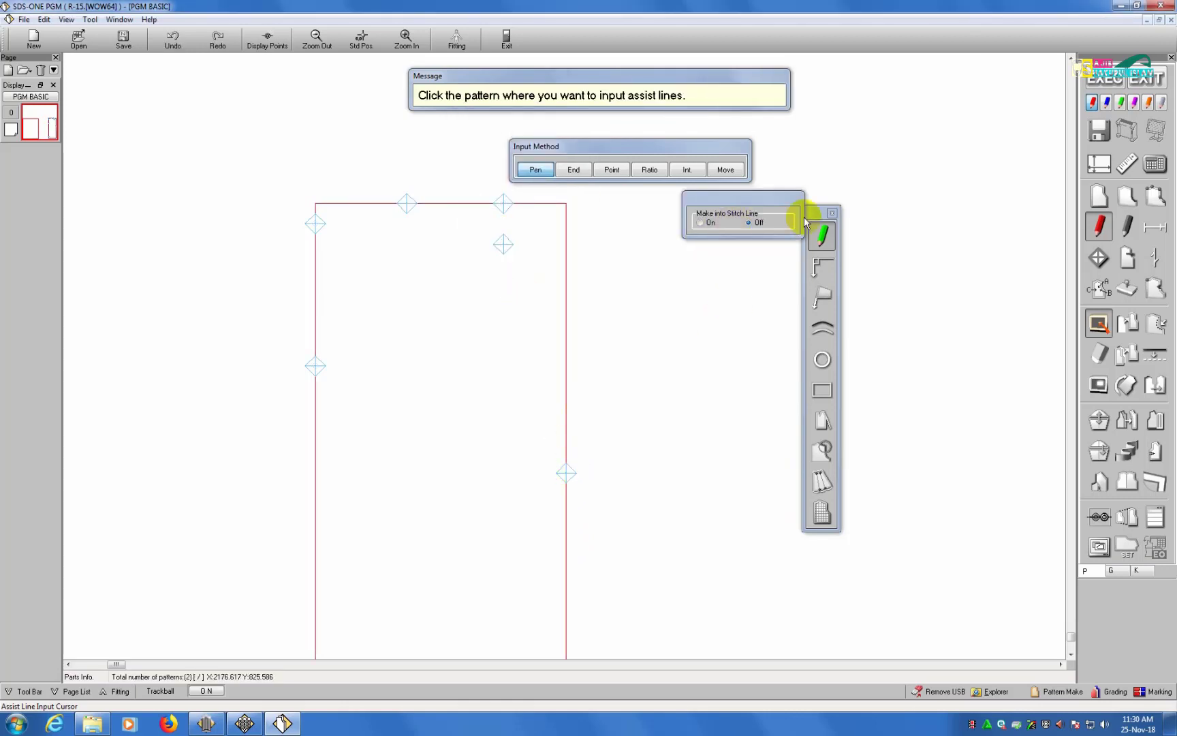
left_click(822, 234)
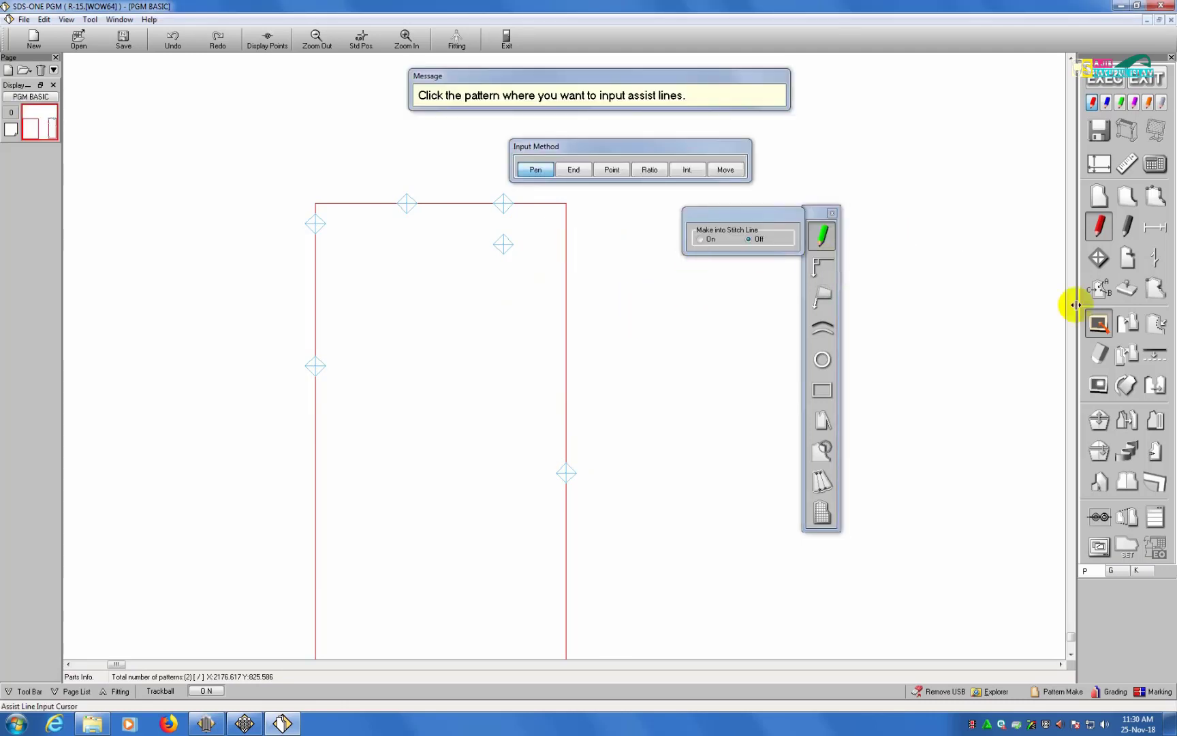
Try to delete the assist line with the Assist Line Delete command.
left_click(1100, 357)
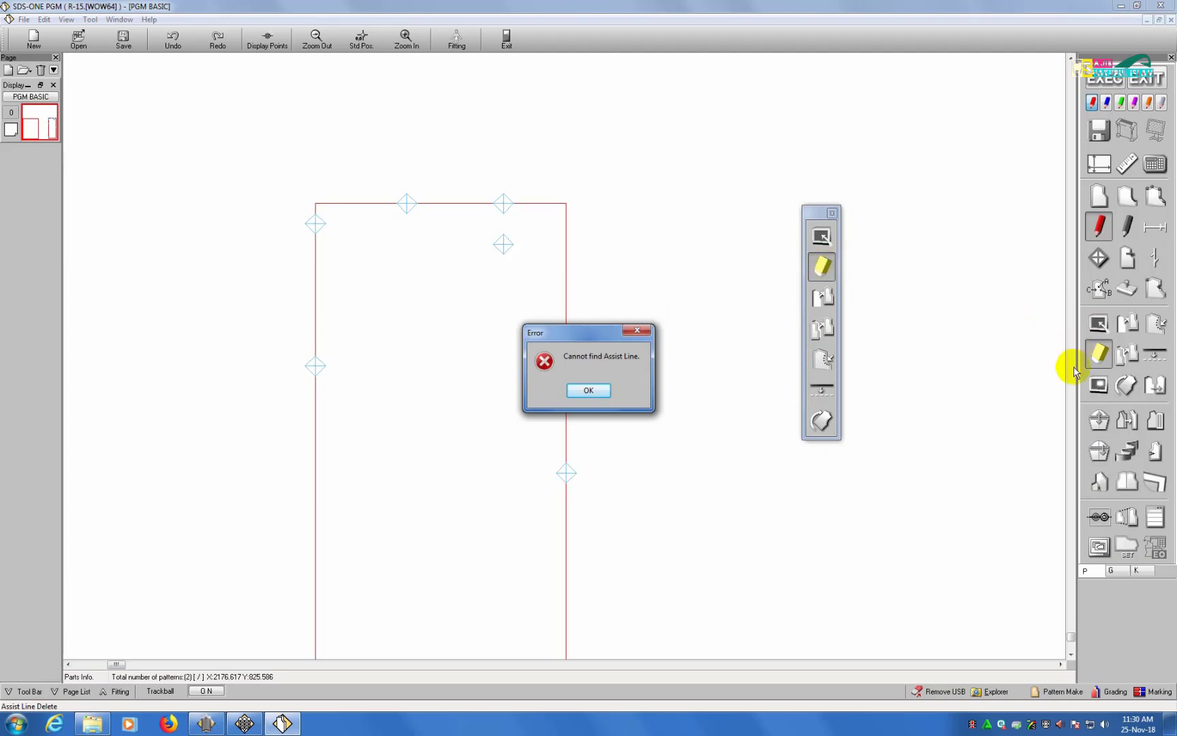
left_click(610, 390)
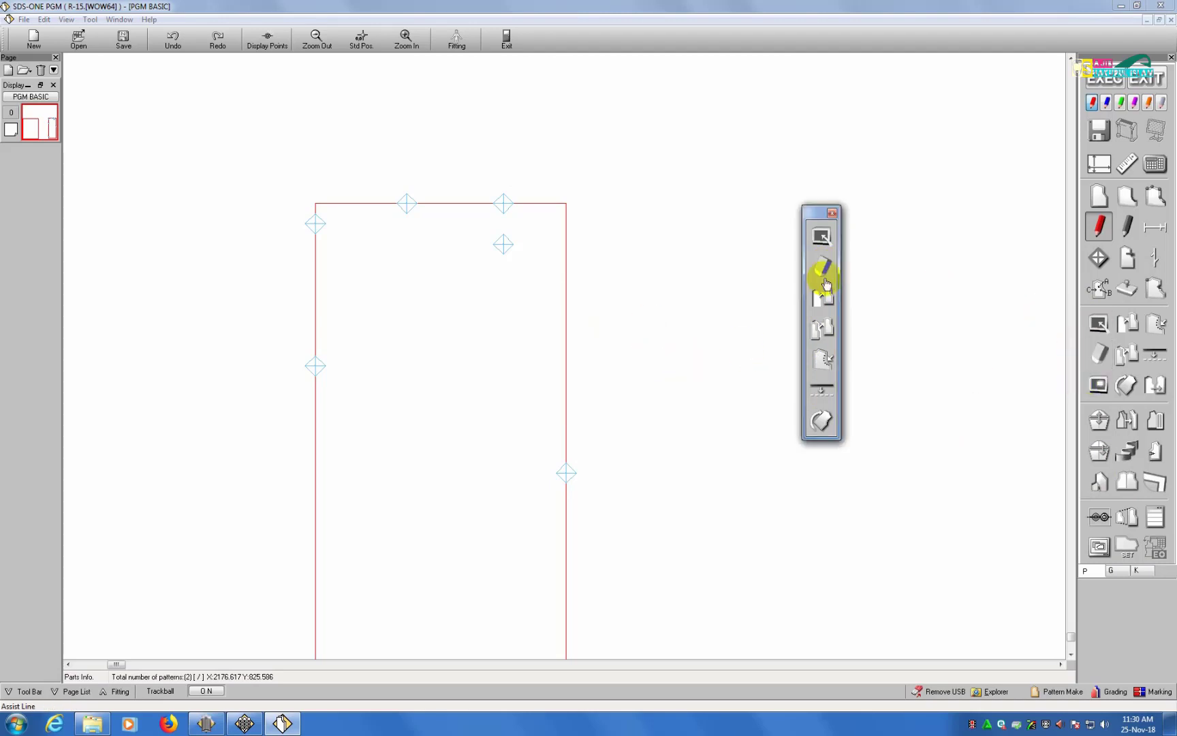
left_click(832, 213)
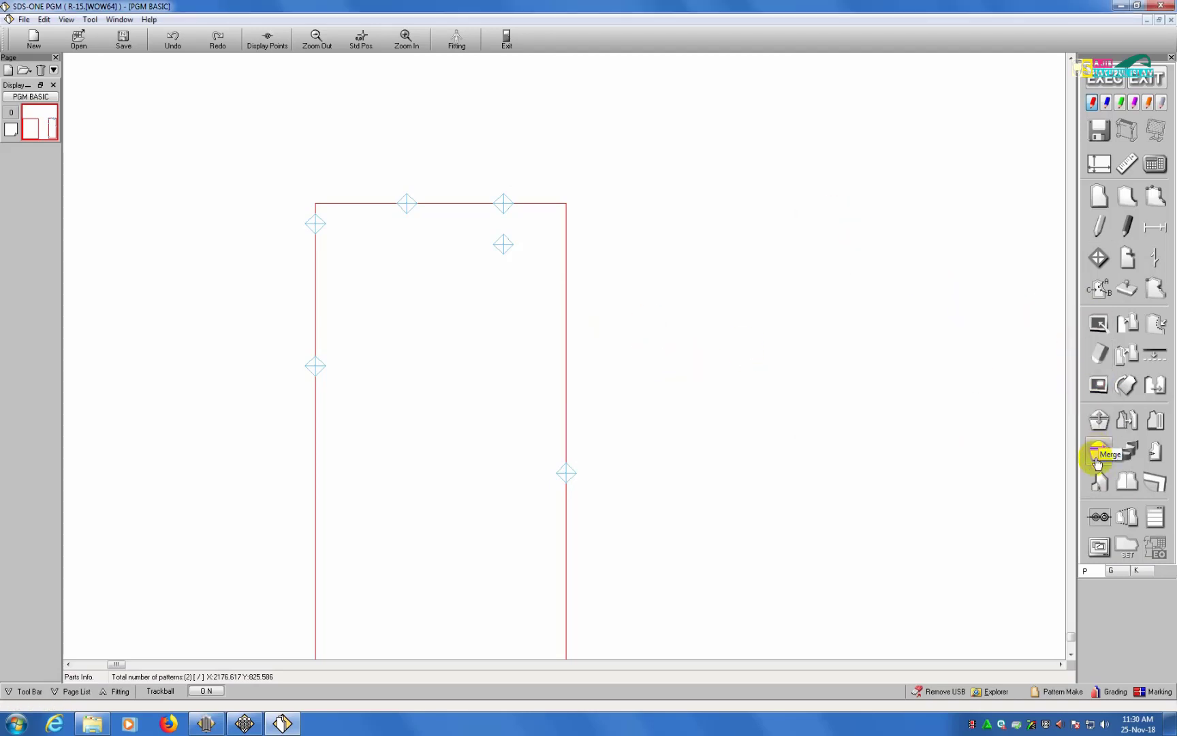
Delete the guide point on the pattern's right edge.
left_click(1100, 353)
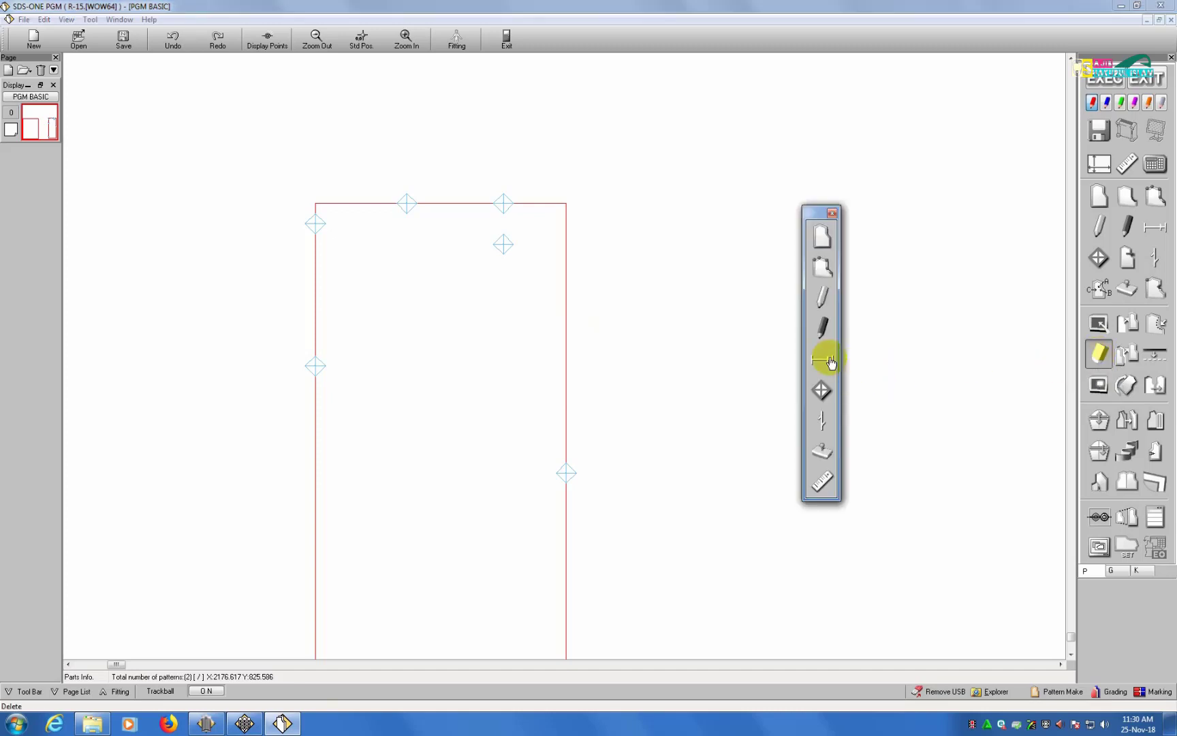
left_click(821, 390)
left_click_drag(507, 514, 586, 448)
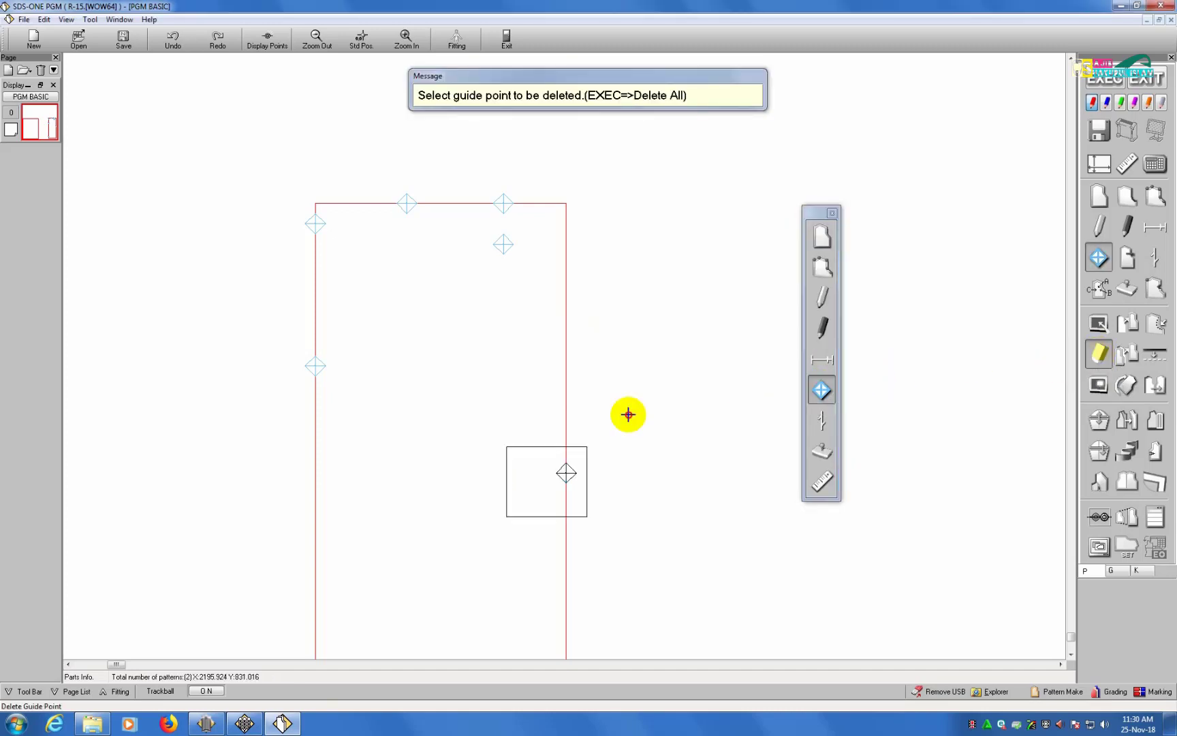
left_click(832, 213)
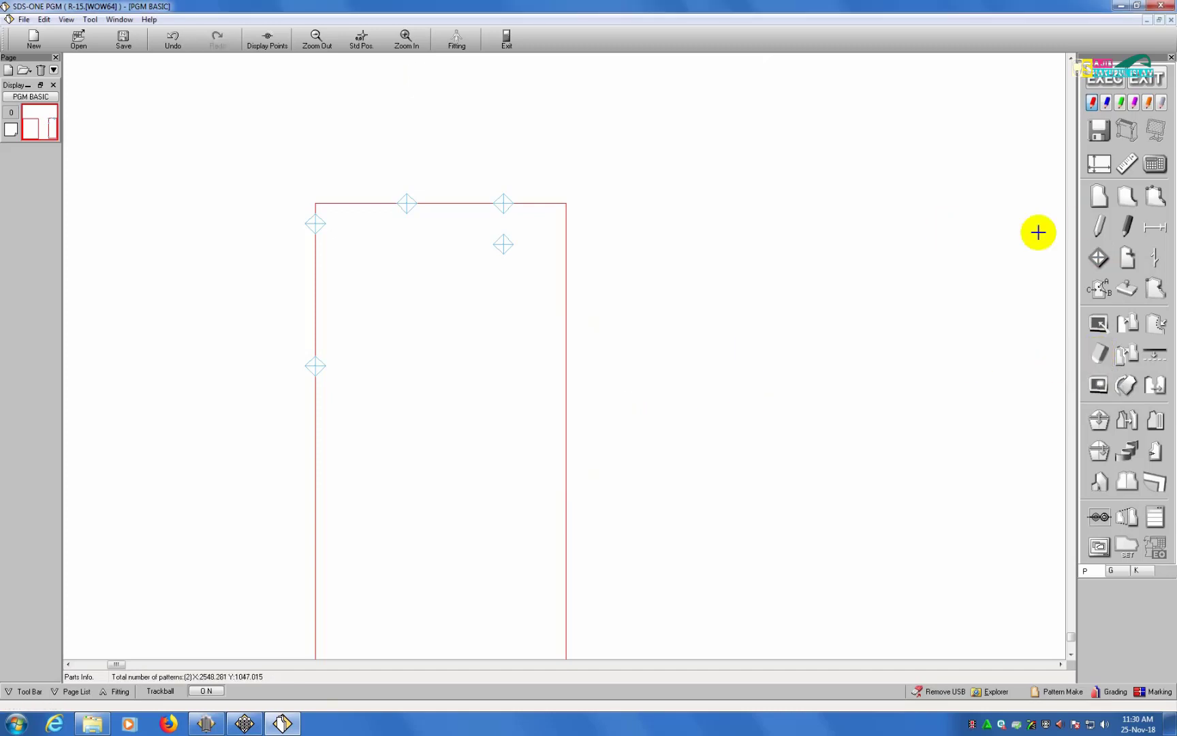
left_click(1099, 227)
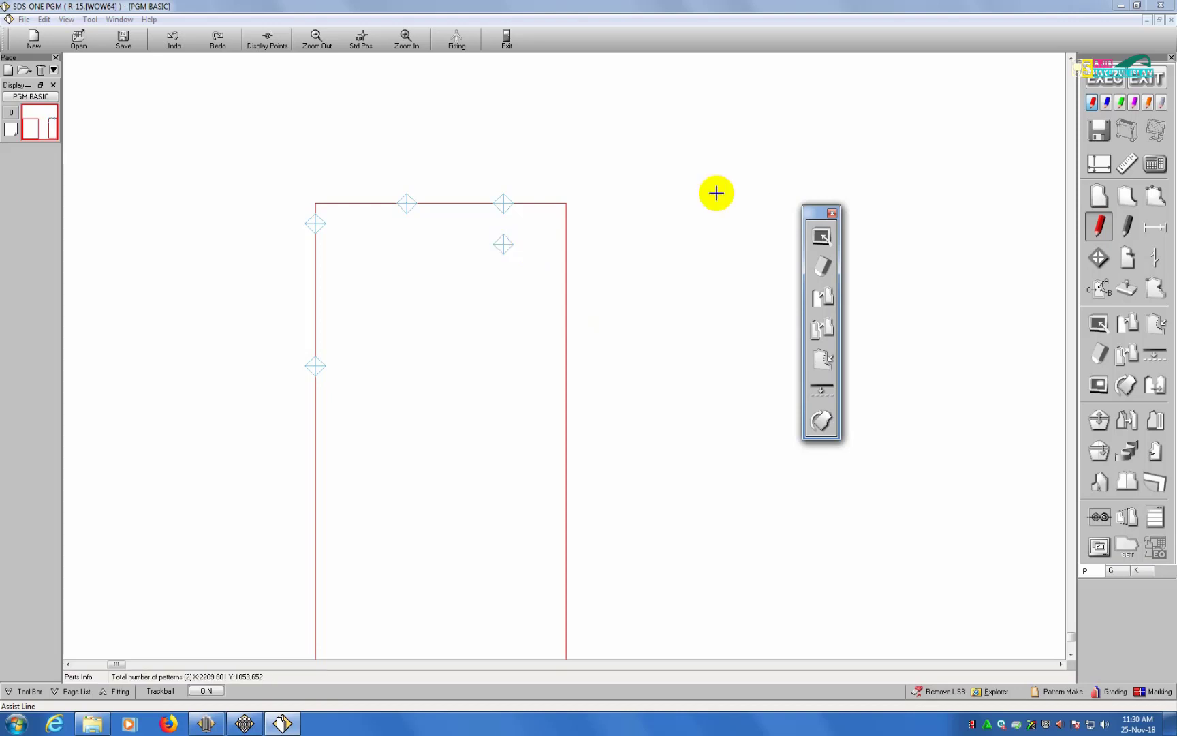
left_click(831, 213)
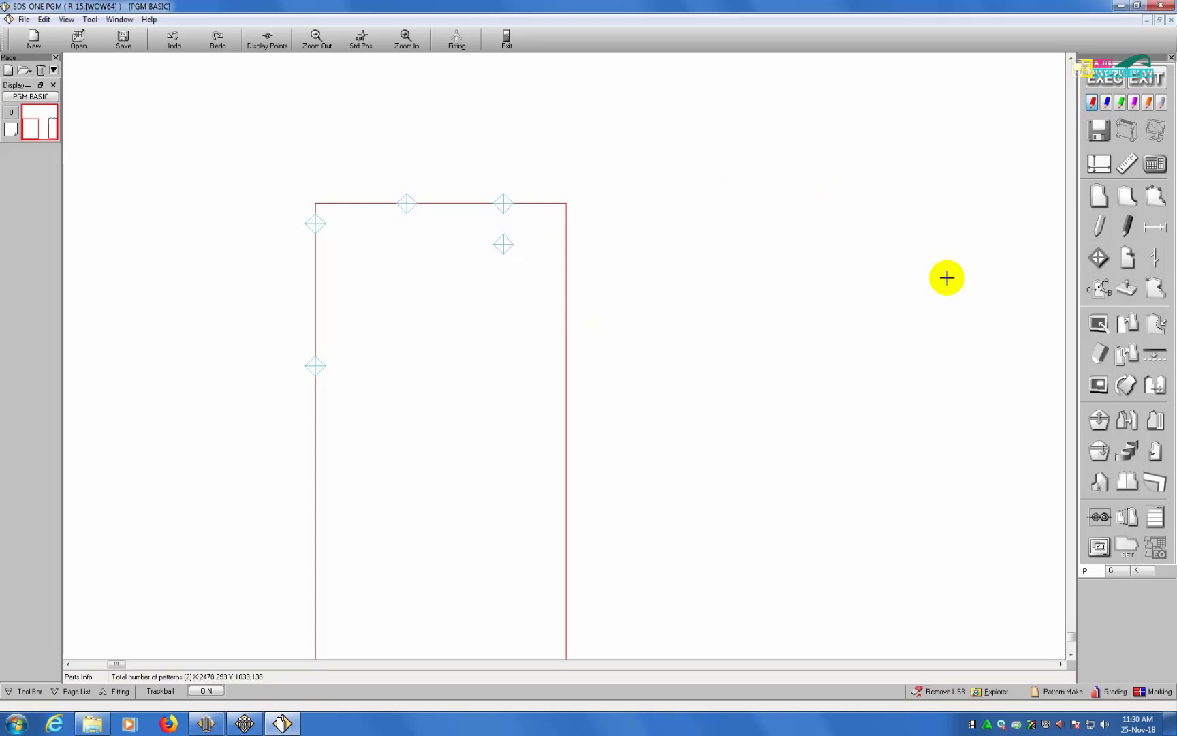
Add a numerical guide point from the pattern's top-left corner with horizontal distance 18.5 cm and vertical distance 20 cm.
left_click(1099, 258)
left_click(822, 267)
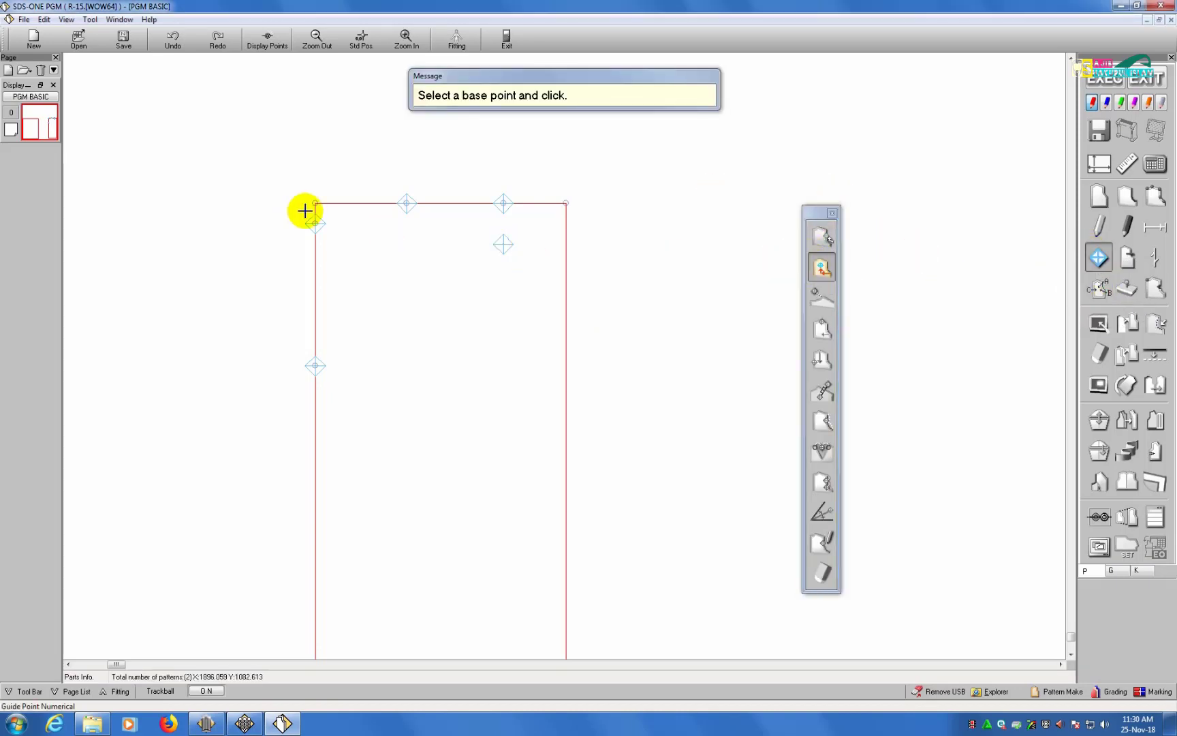
left_click(315, 203)
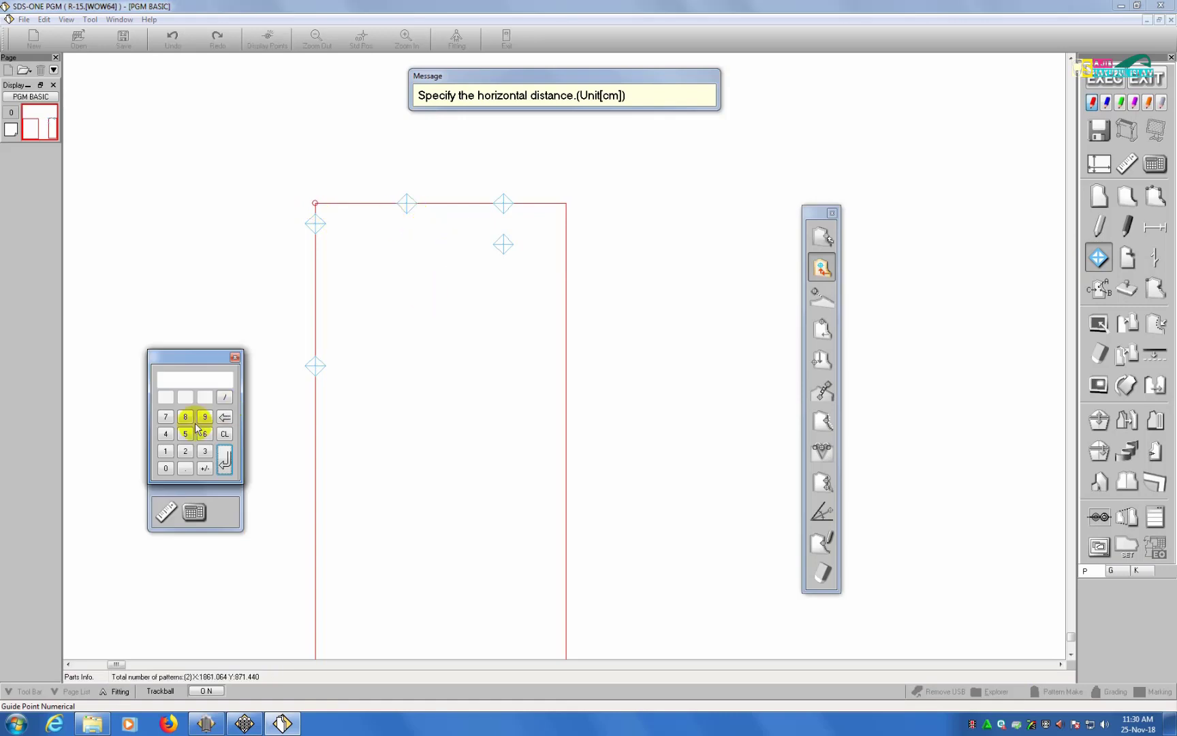
left_click(166, 451)
left_click(186, 416)
left_click(185, 468)
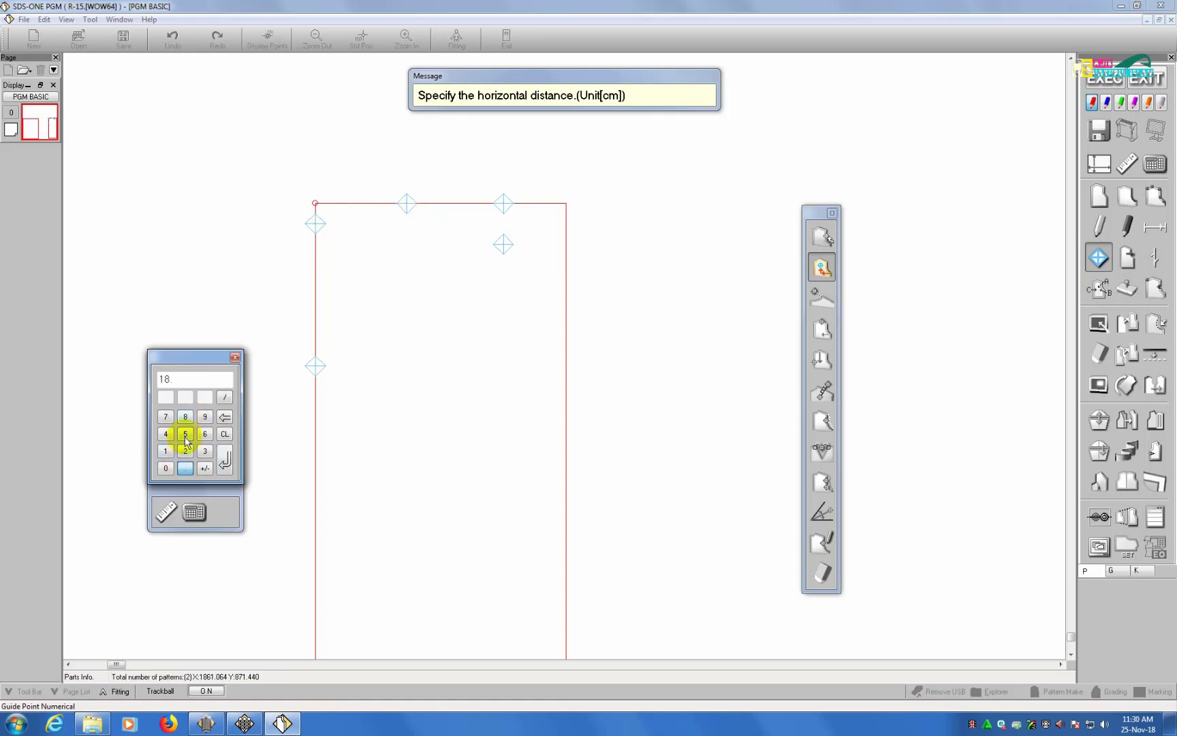
left_click(185, 434)
left_click(225, 460)
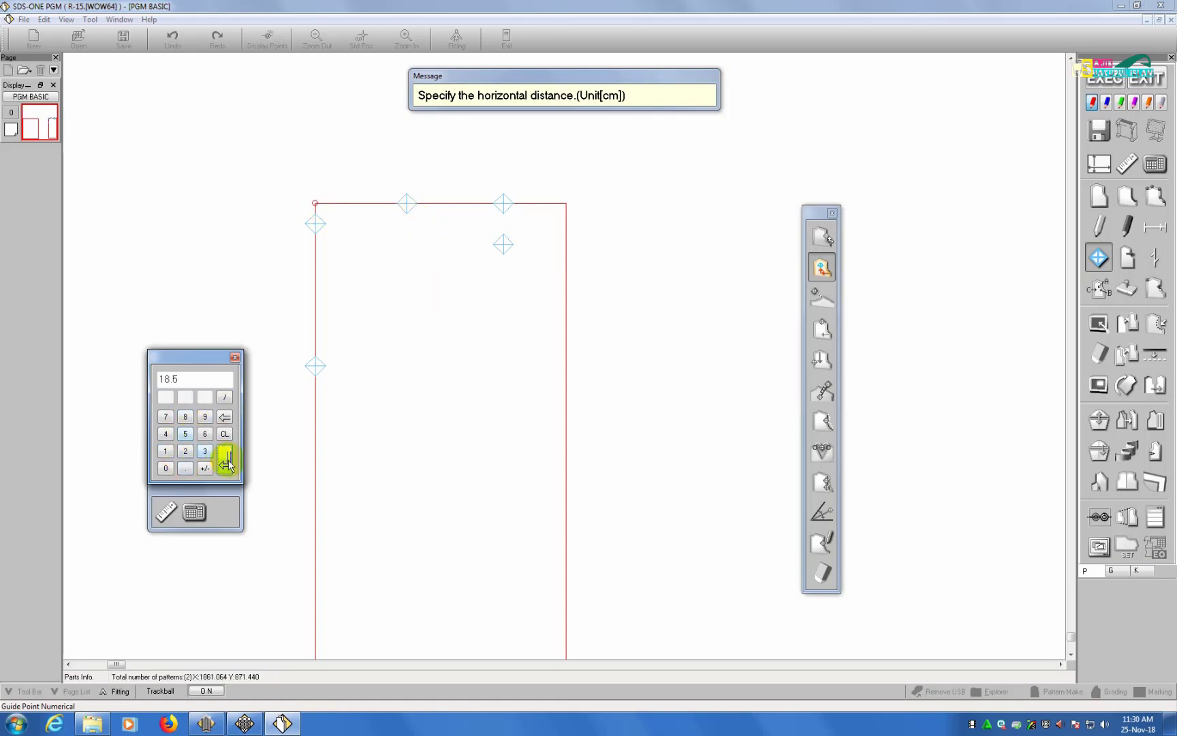
left_click(185, 451)
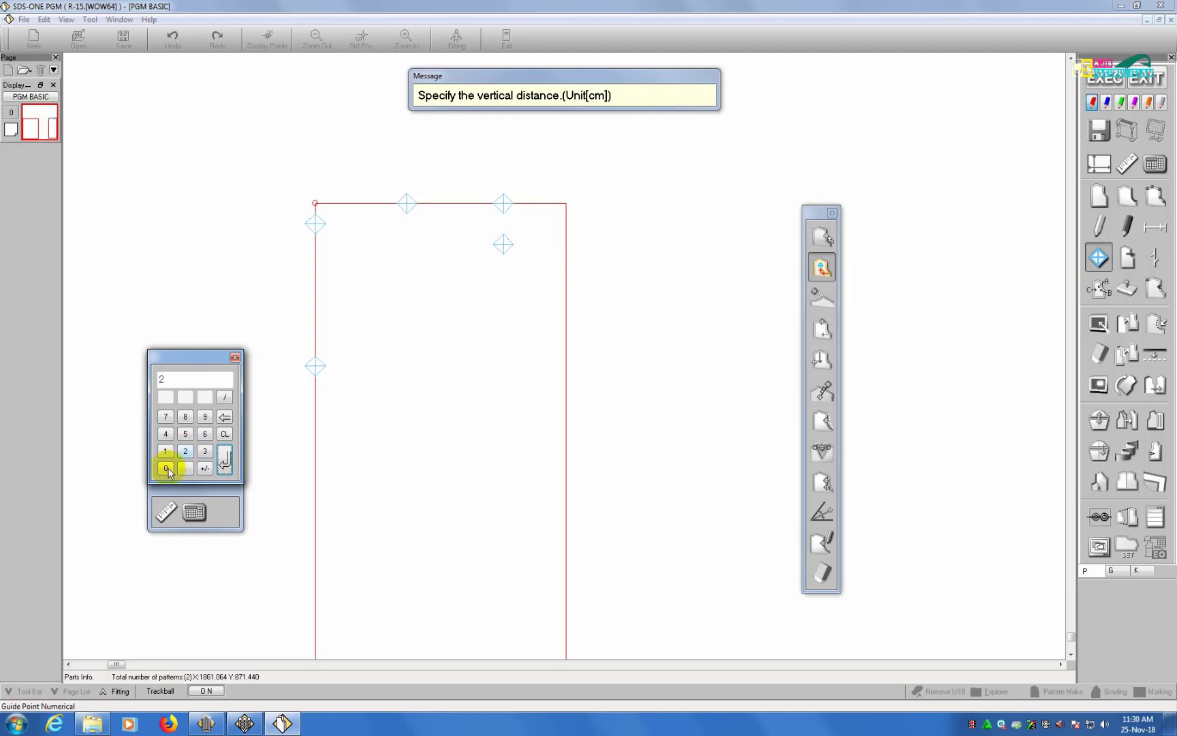
left_click(225, 462)
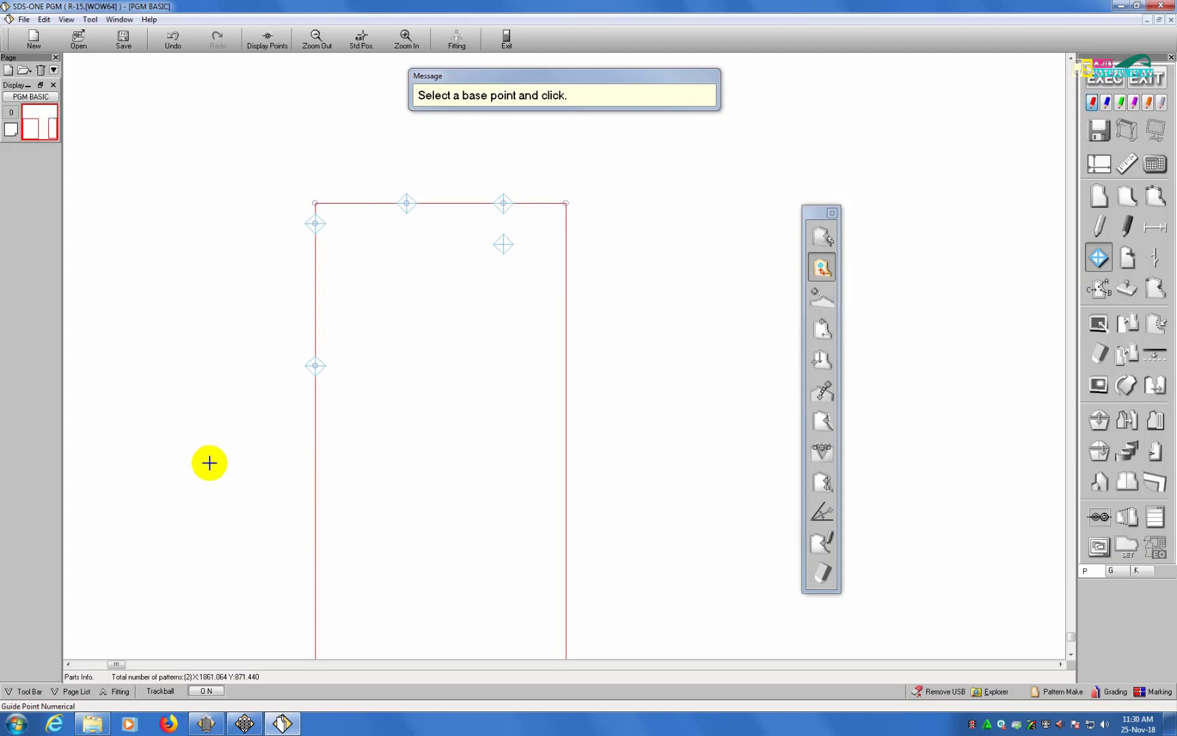
scroll(210, 462, "down", 2)
scroll(213, 457, "up", 1)
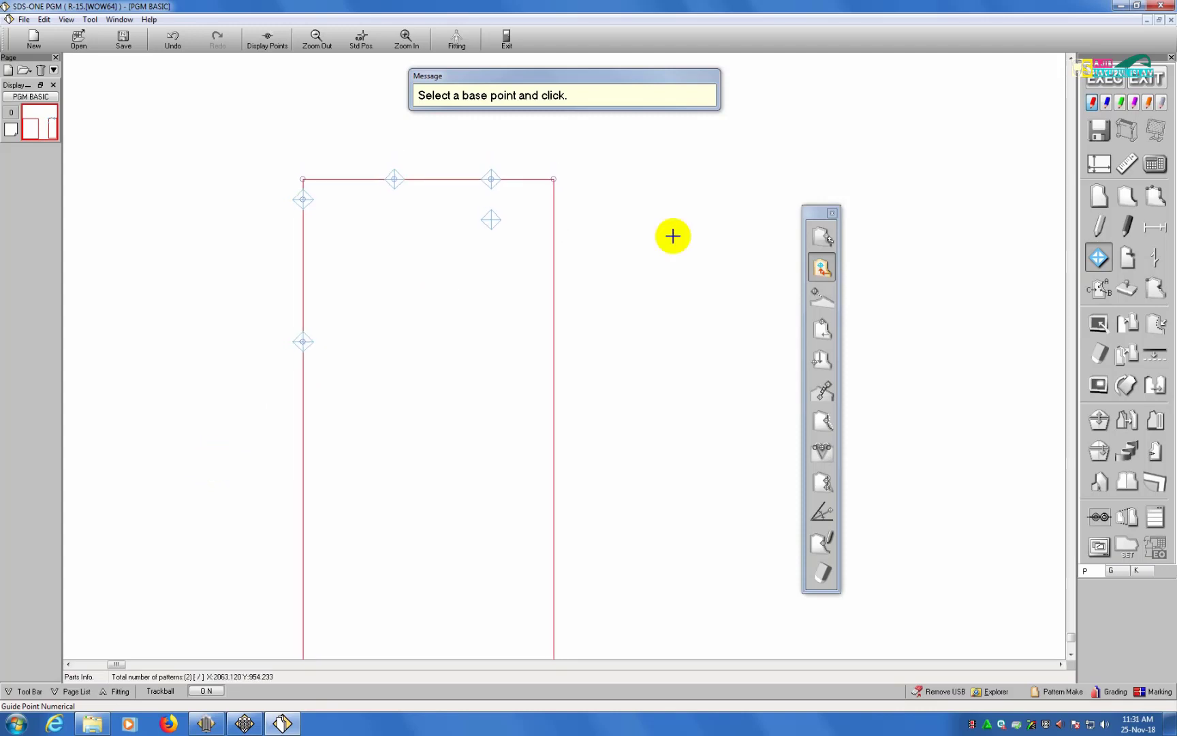
Undo the numerical guide point placed above the pattern block.
left_click(819, 265)
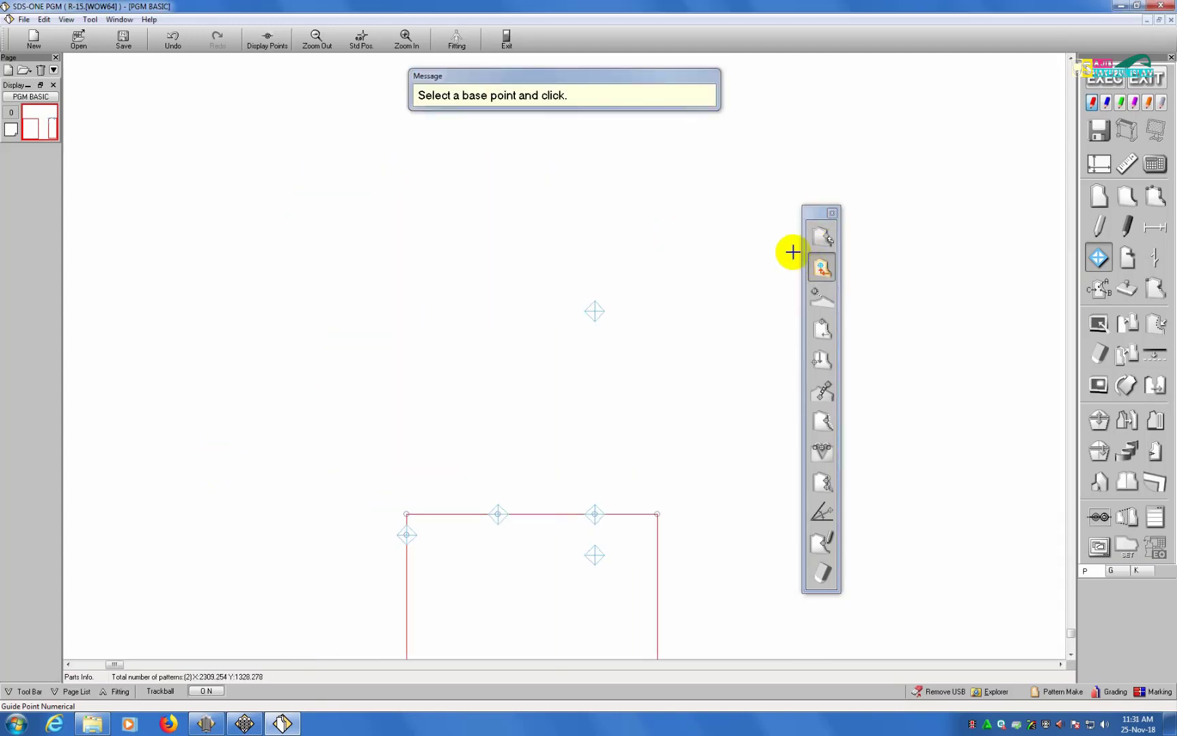
scroll(793, 252, "down", 1)
key("ctrl+z")
scroll(754, 368, "down", 3)
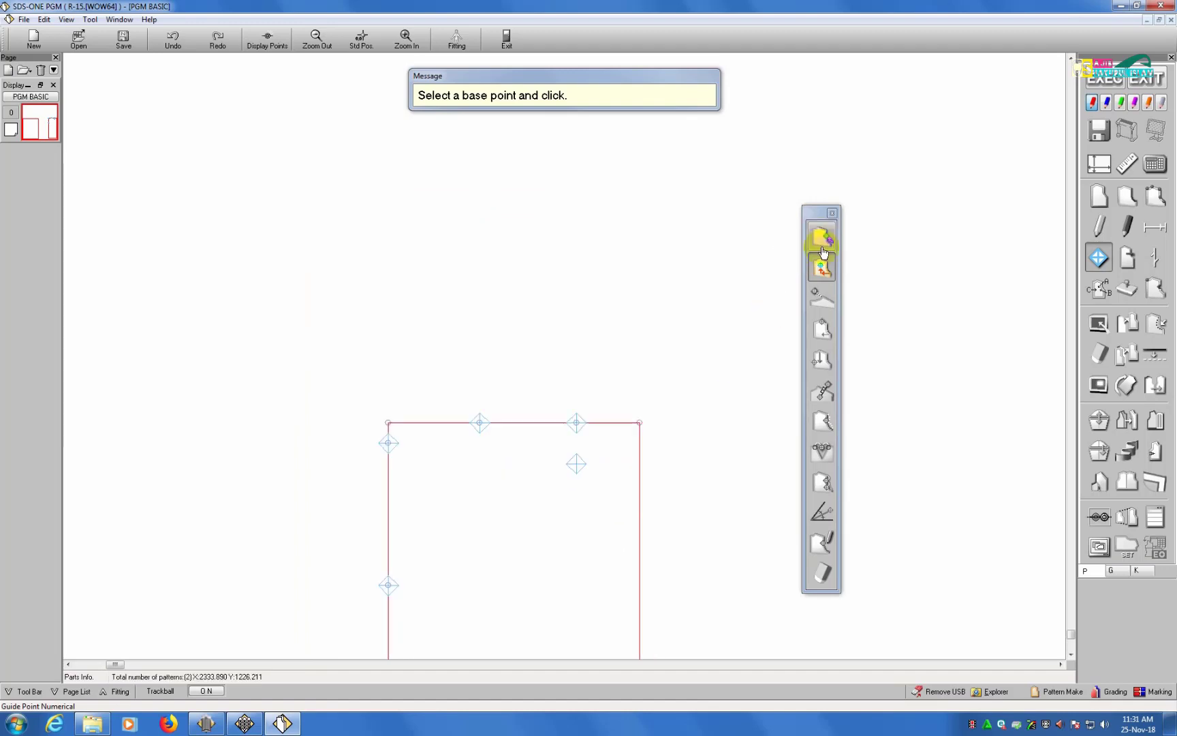
Add a numerical guide point from the pattern's top-left corner with horizontal distance 18.5 cm and vertical distance -20 cm.
left_click(383, 392)
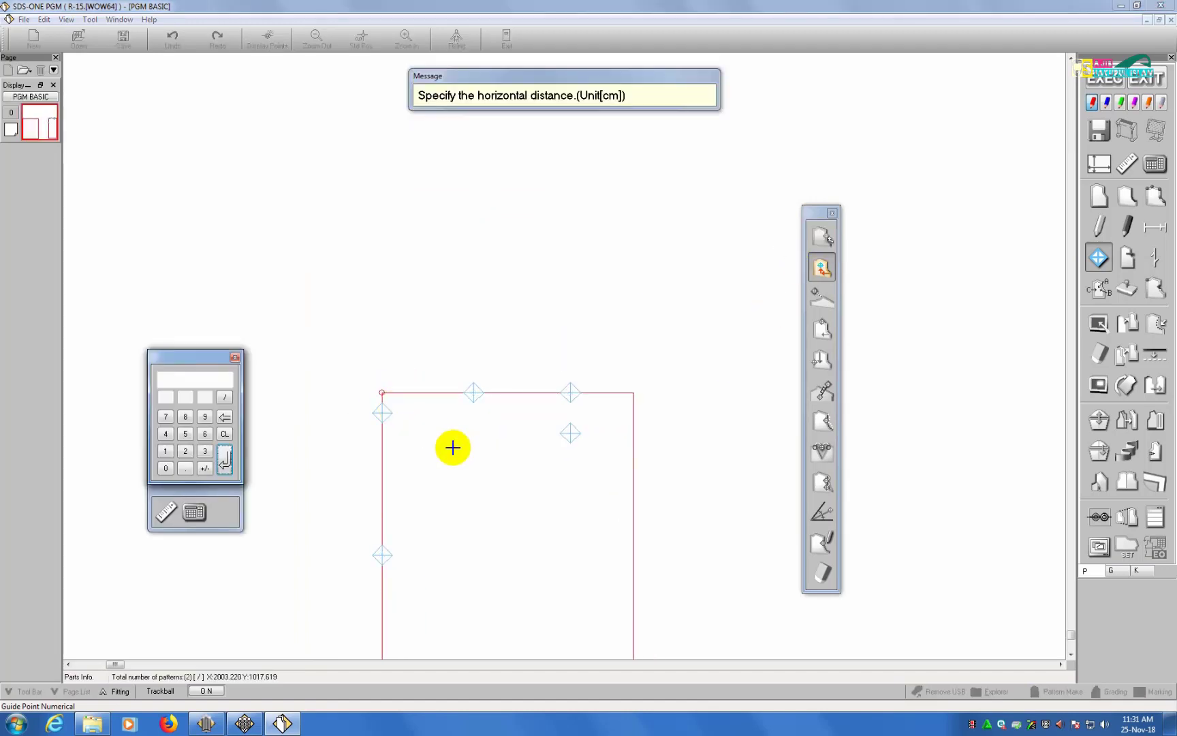
left_click(166, 450)
left_click(185, 416)
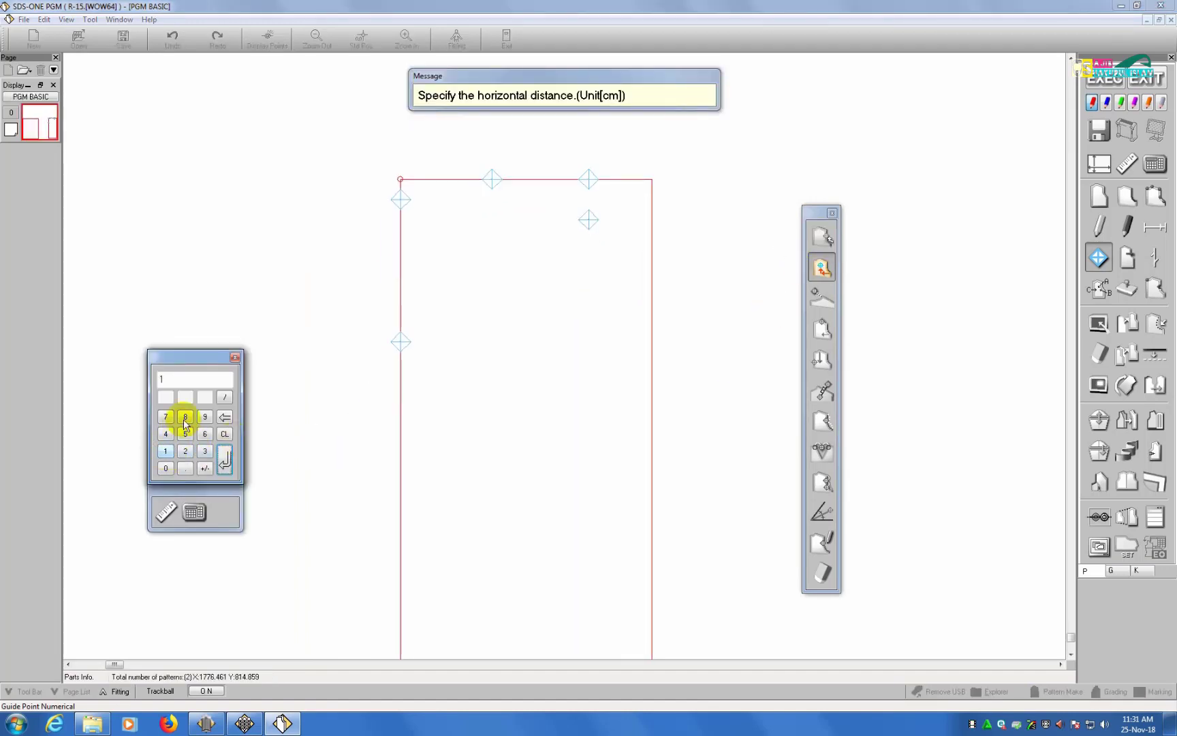
left_click(185, 468)
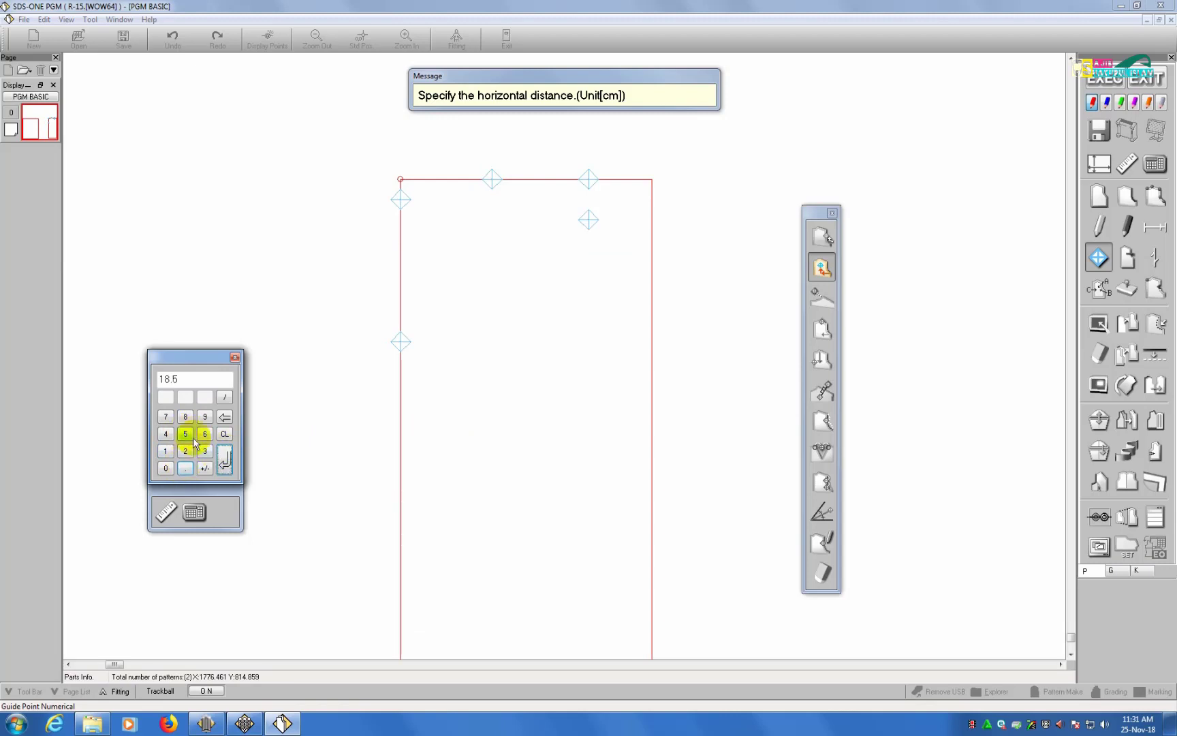
left_click(224, 460)
left_click(205, 469)
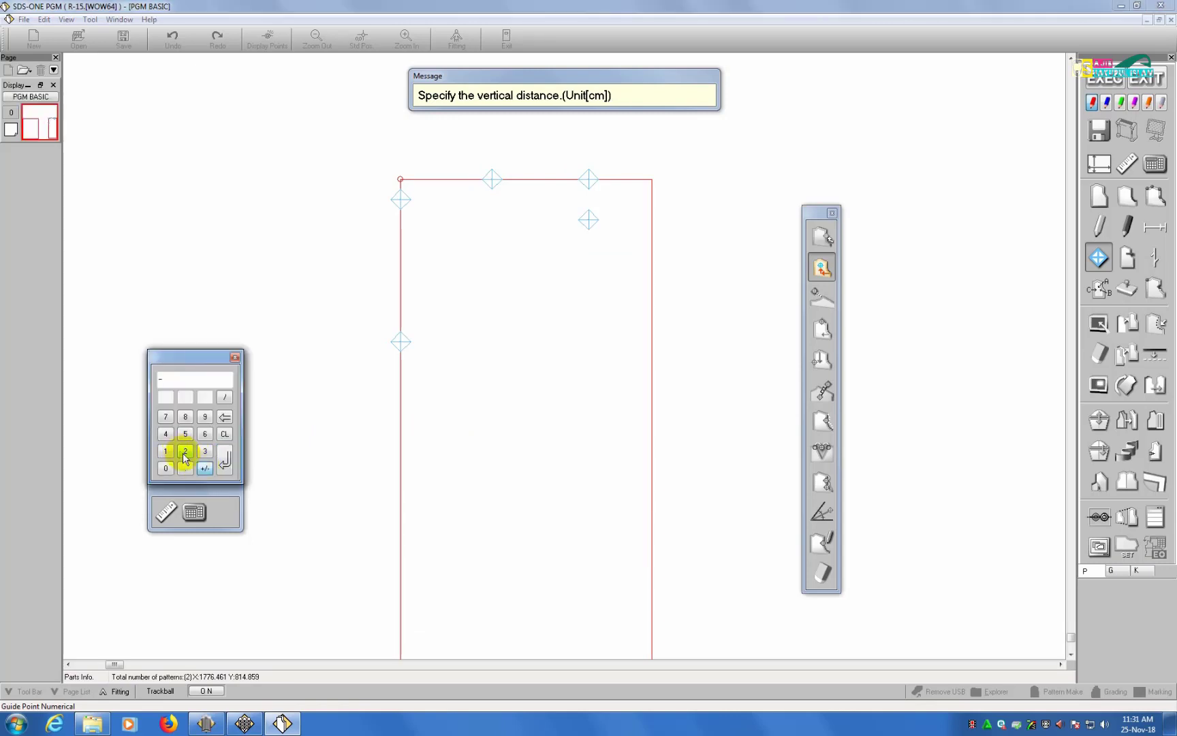
left_click(184, 451)
left_click(166, 468)
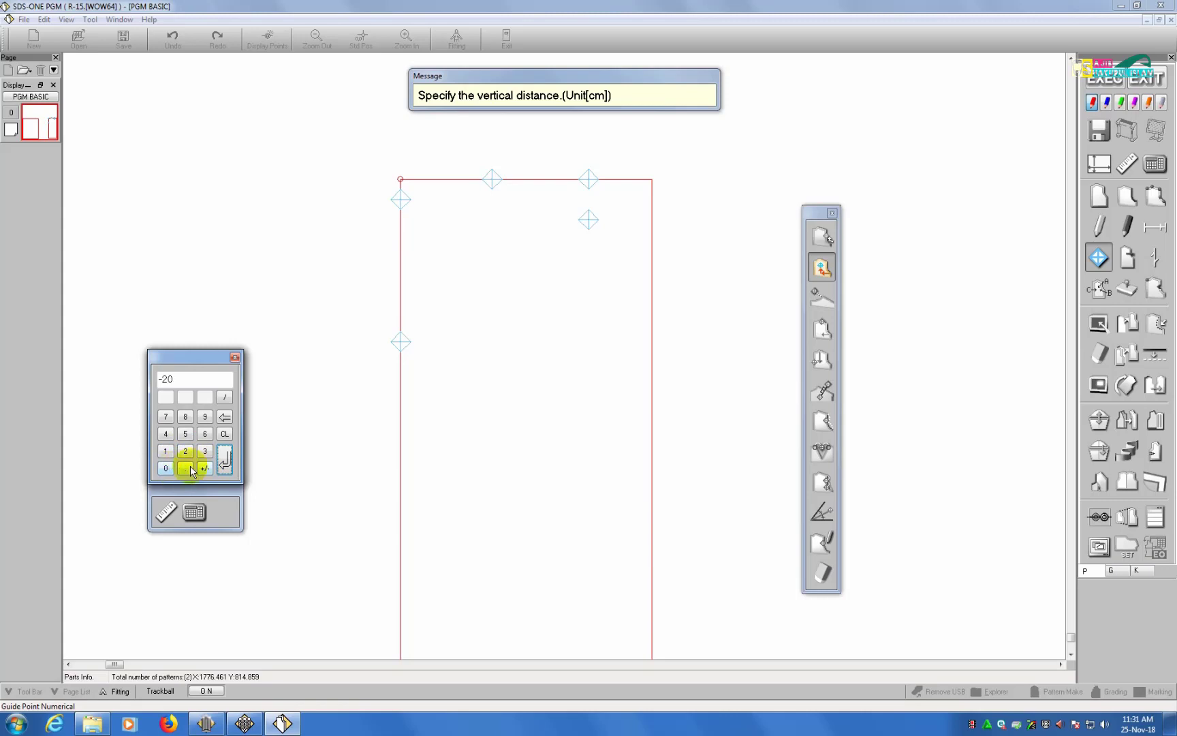
left_click(225, 455)
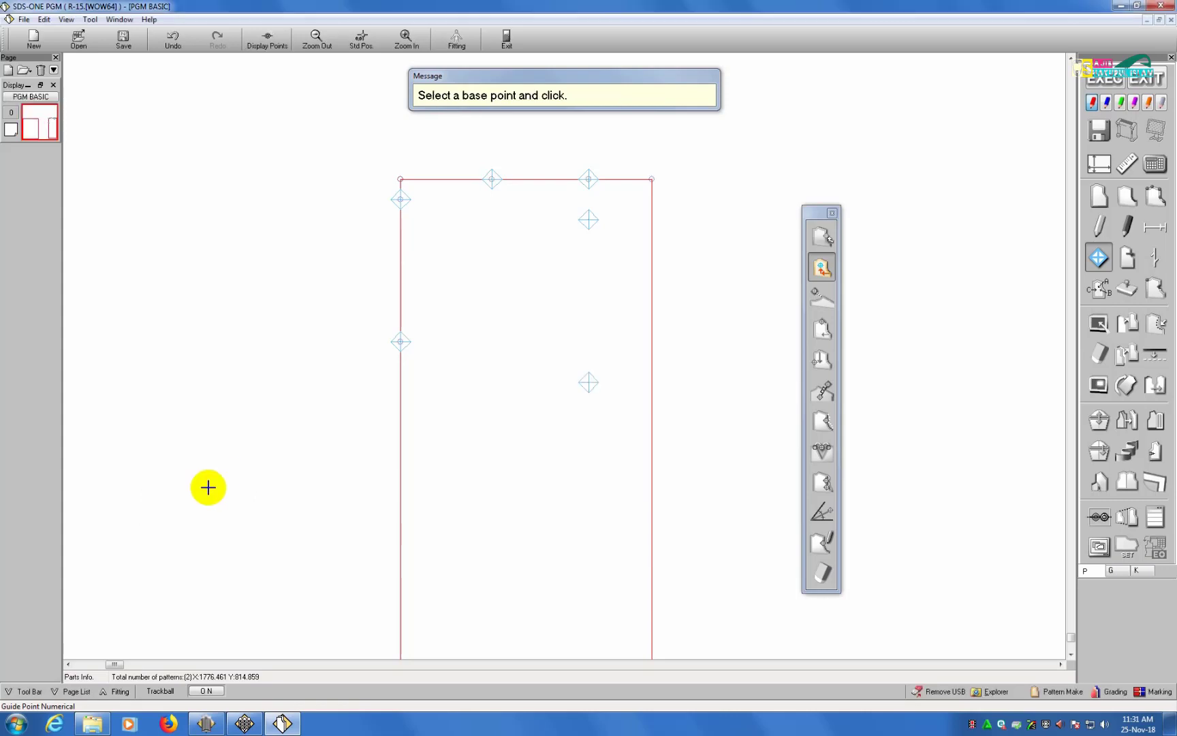
middle_click_drag(642, 354, 602, 350)
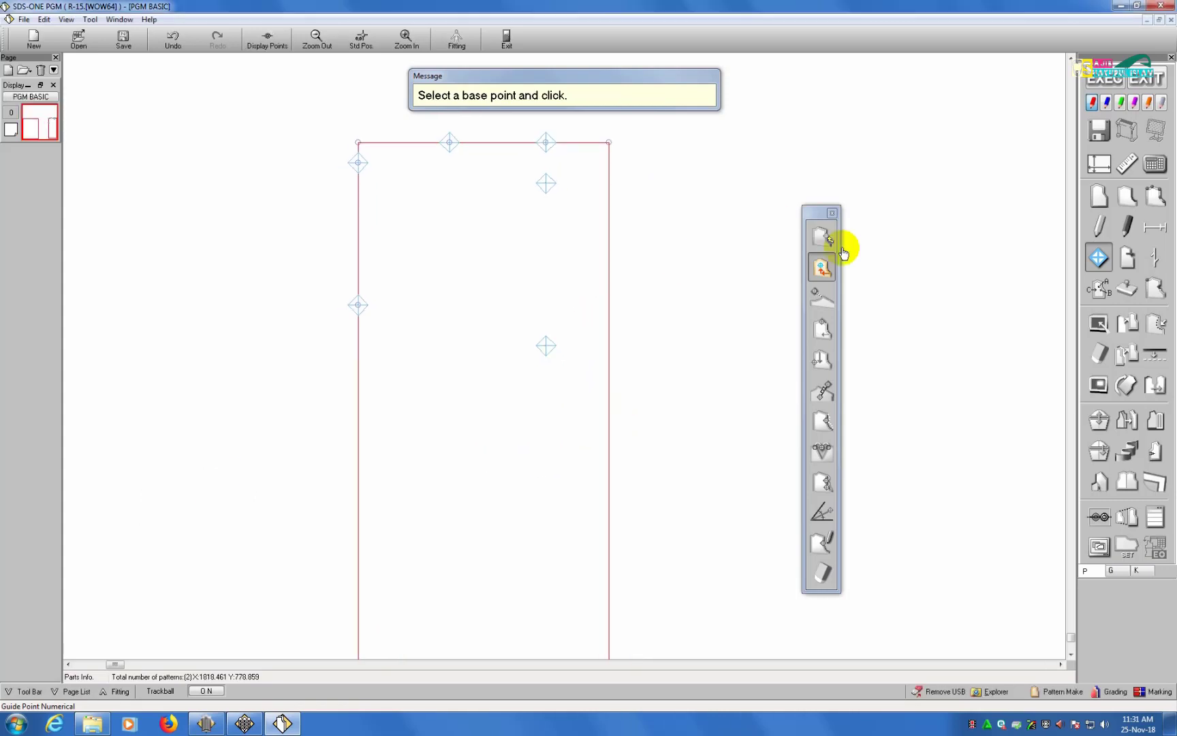
left_click(832, 214)
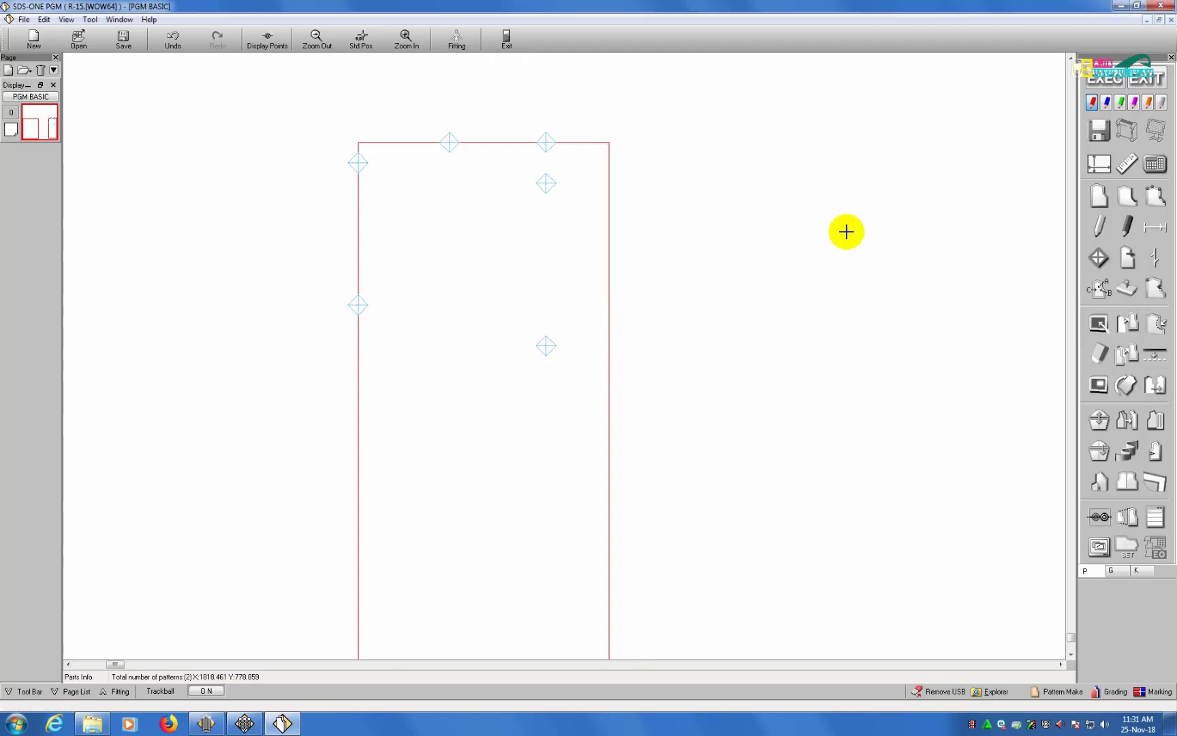
Start an assist line with the Pen input method at the upper of the two guide points inside the pattern, keeping Make into Stitch Line off.
left_click(1088, 232)
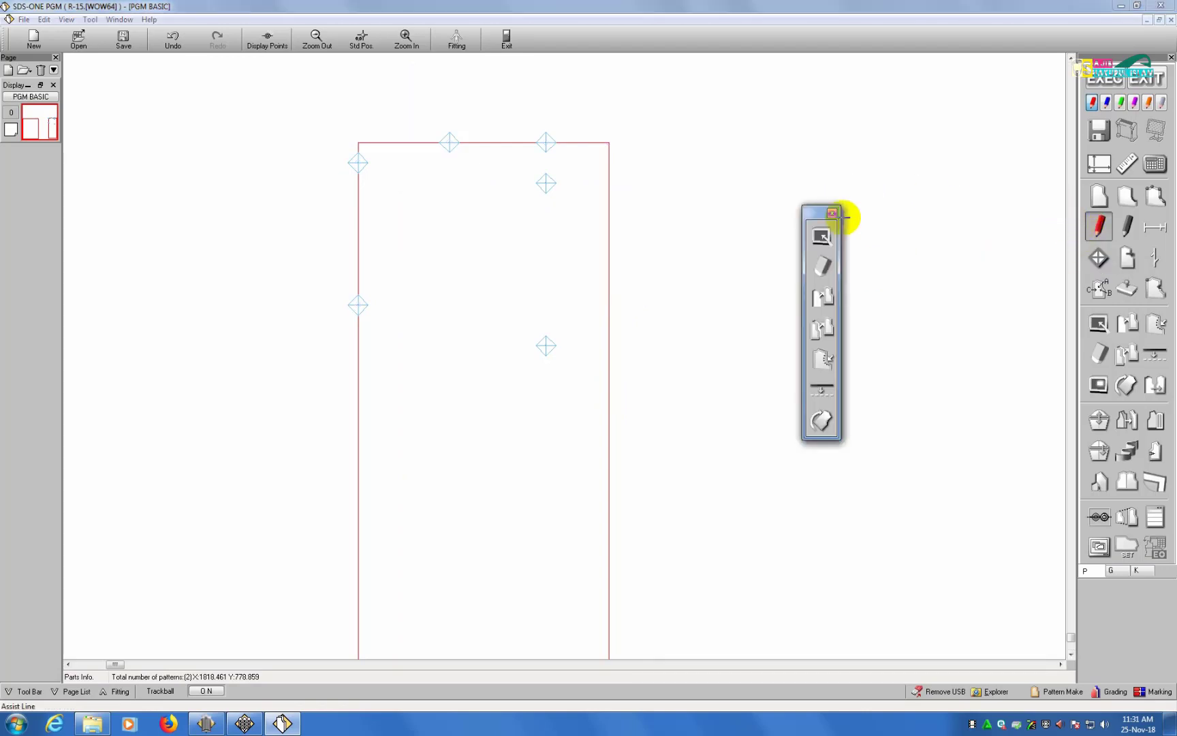
left_click(821, 237)
left_click(822, 239)
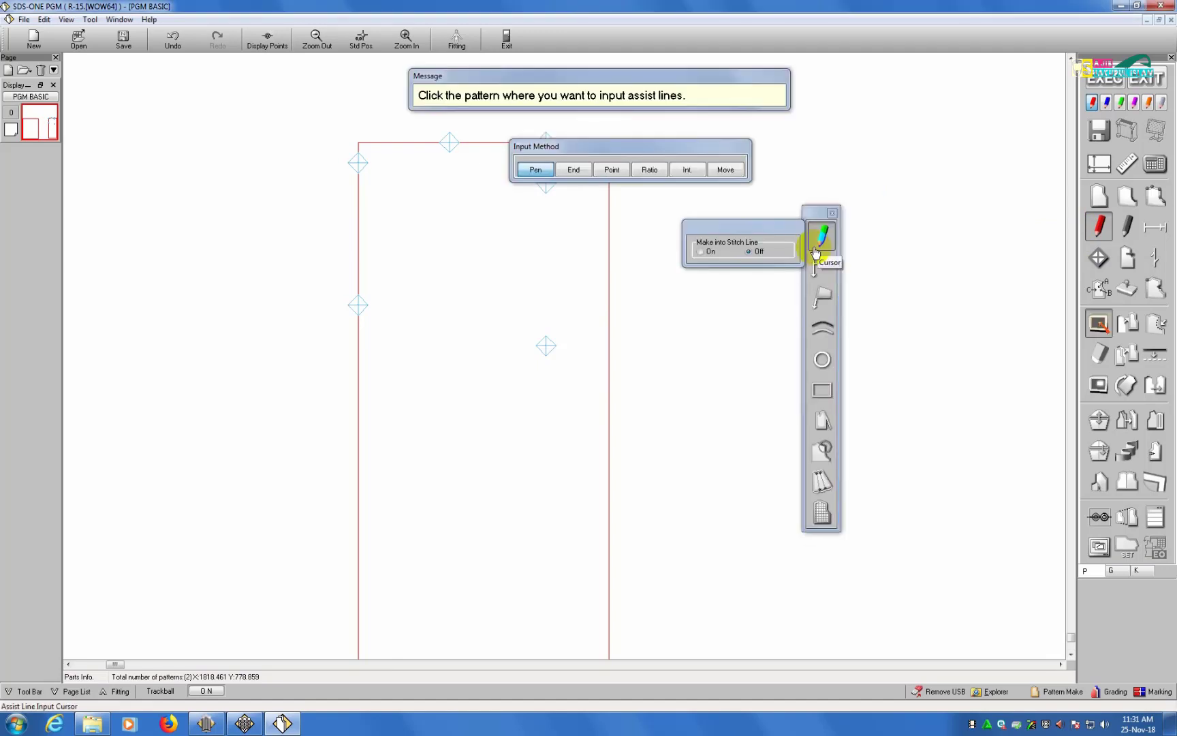
middle_click_drag(528, 237, 468, 296)
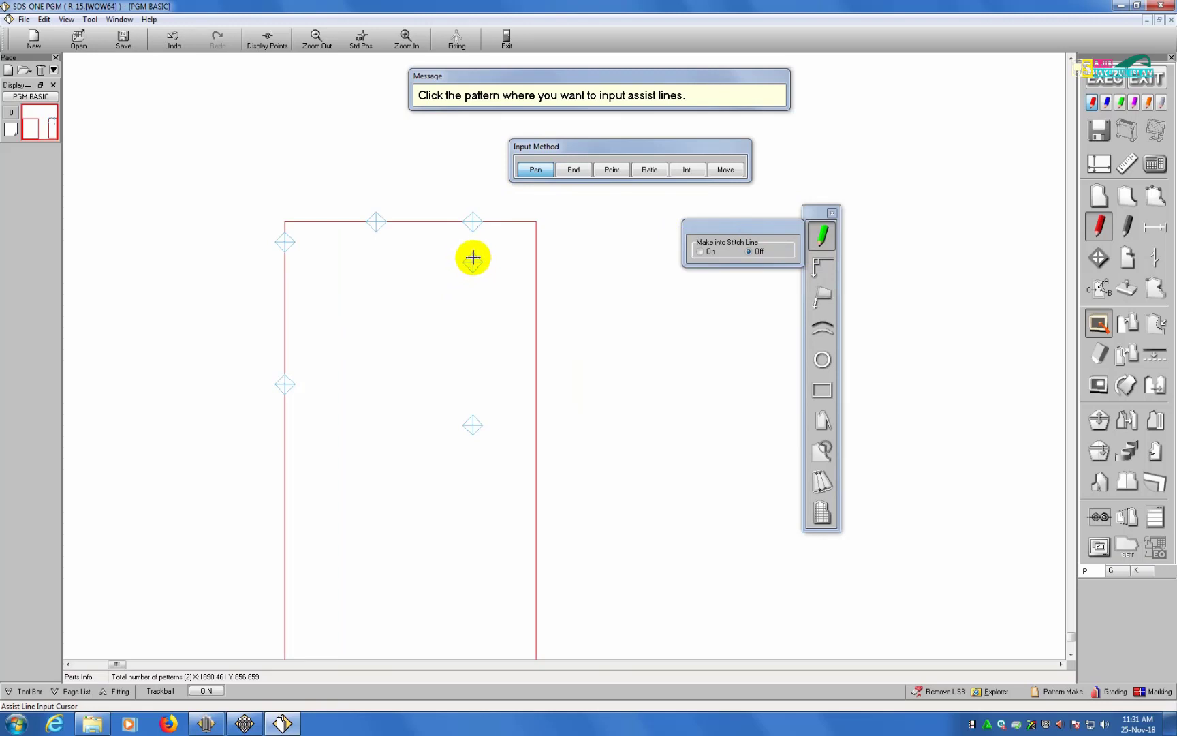
left_click(473, 263)
left_click(472, 262)
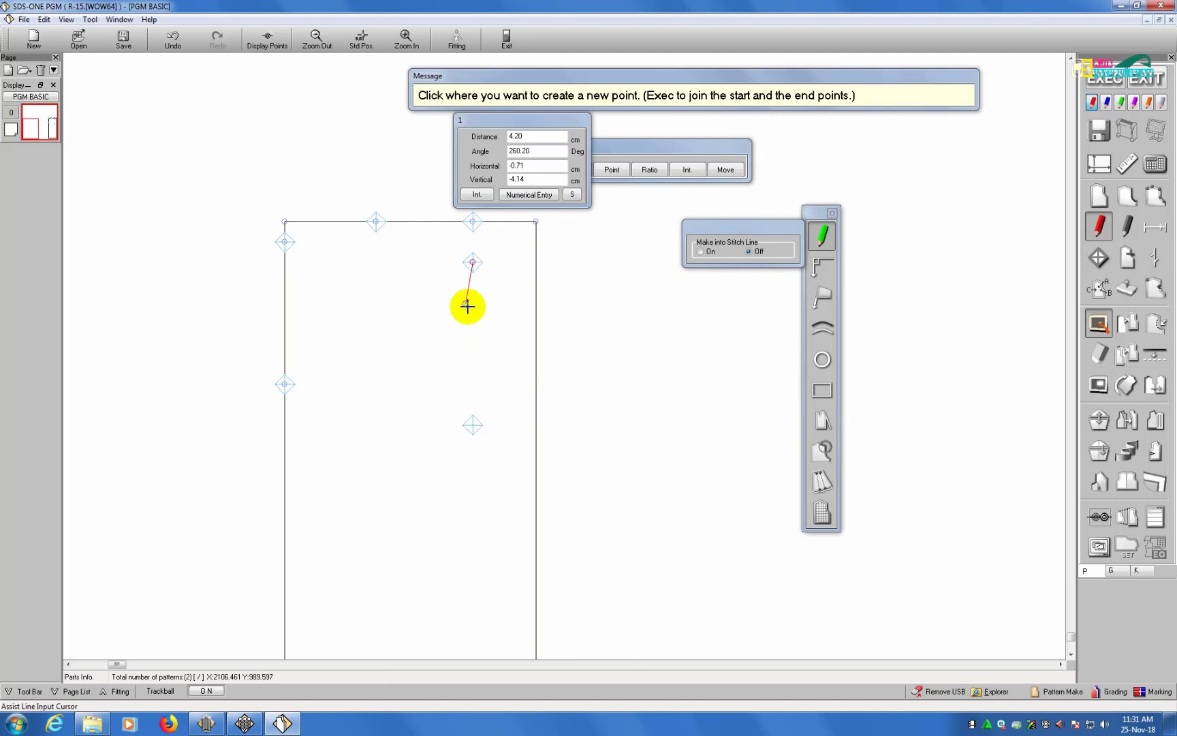
Give the assist line a distance of 26.5 cm, heading down toward the pattern's right edge.
left_click(545, 133)
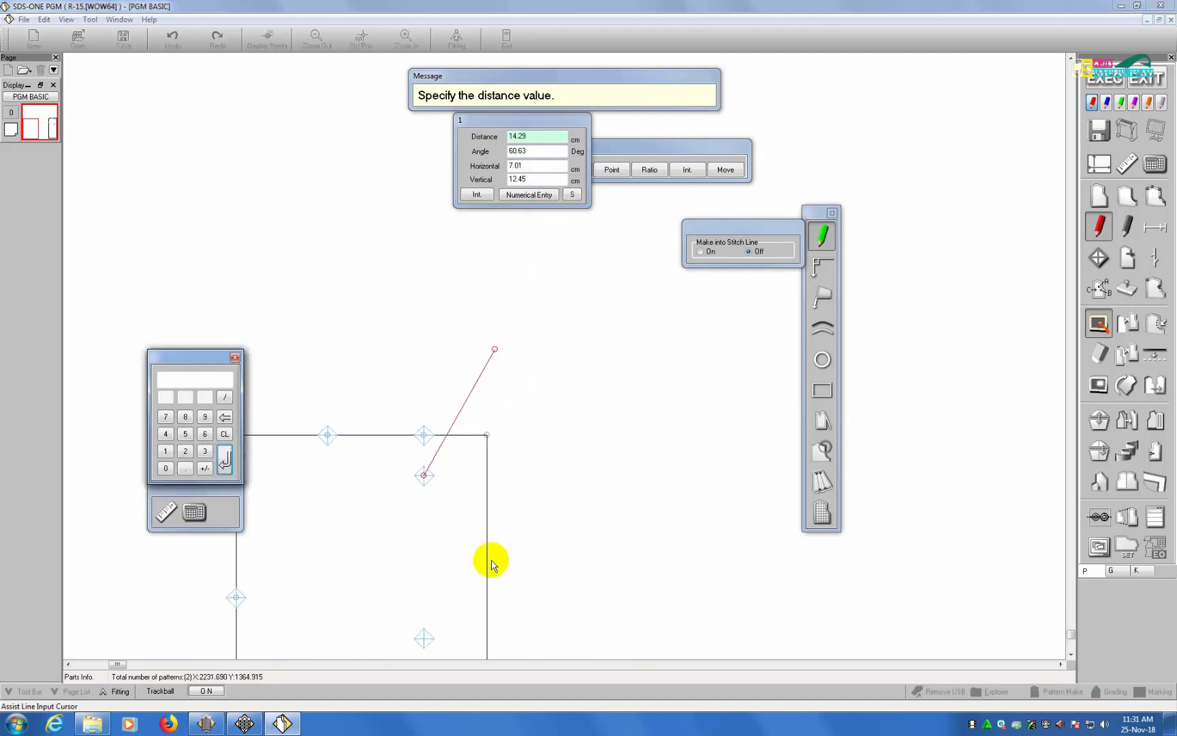
key("Escape")
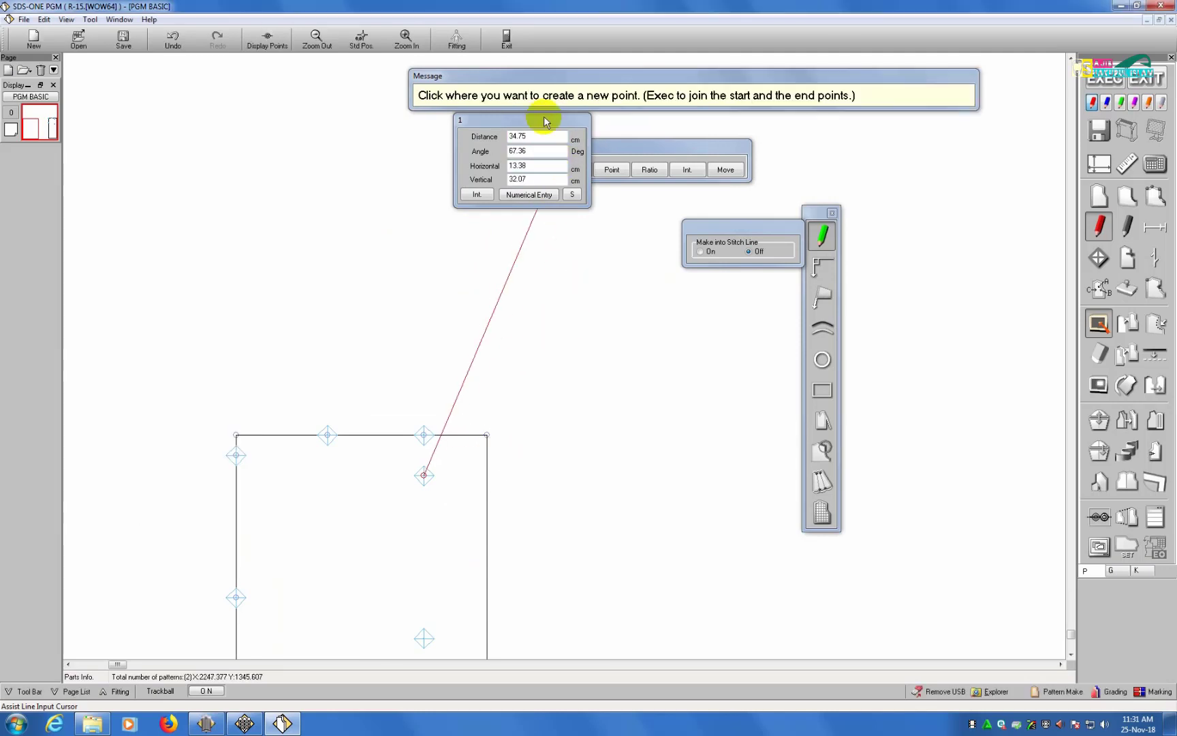
left_click_drag(539, 122, 590, 565)
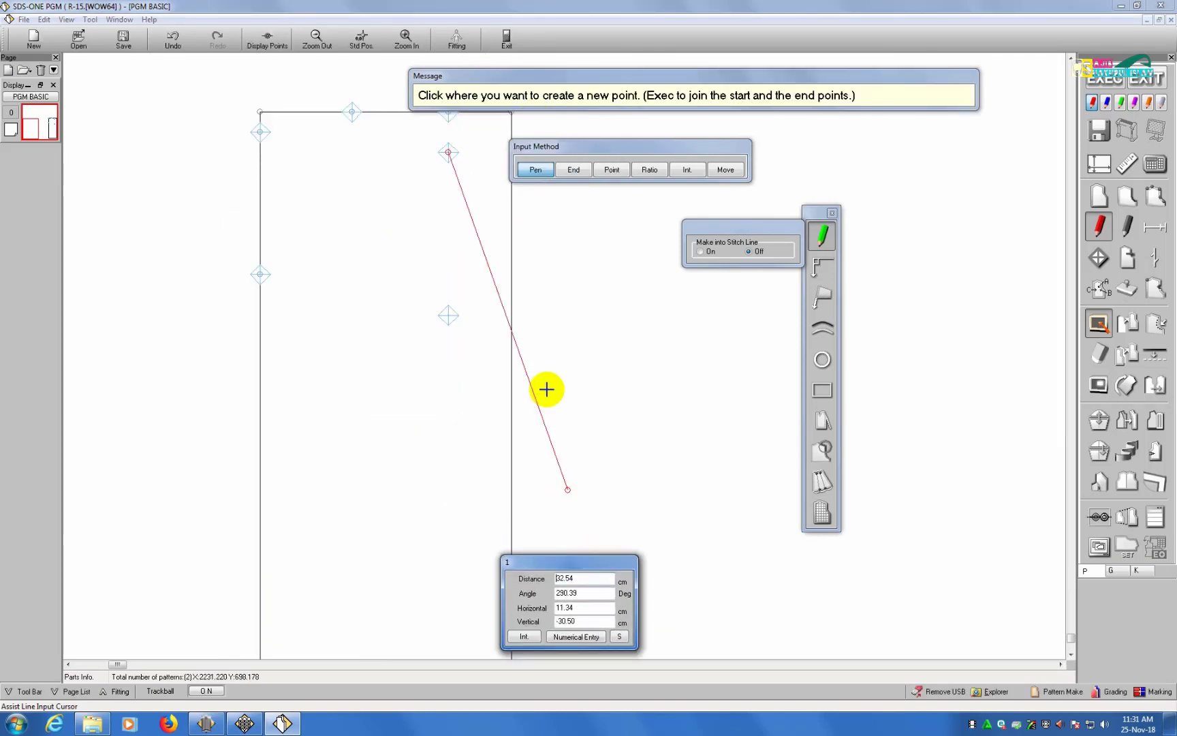
scroll(533, 540, "down", 2)
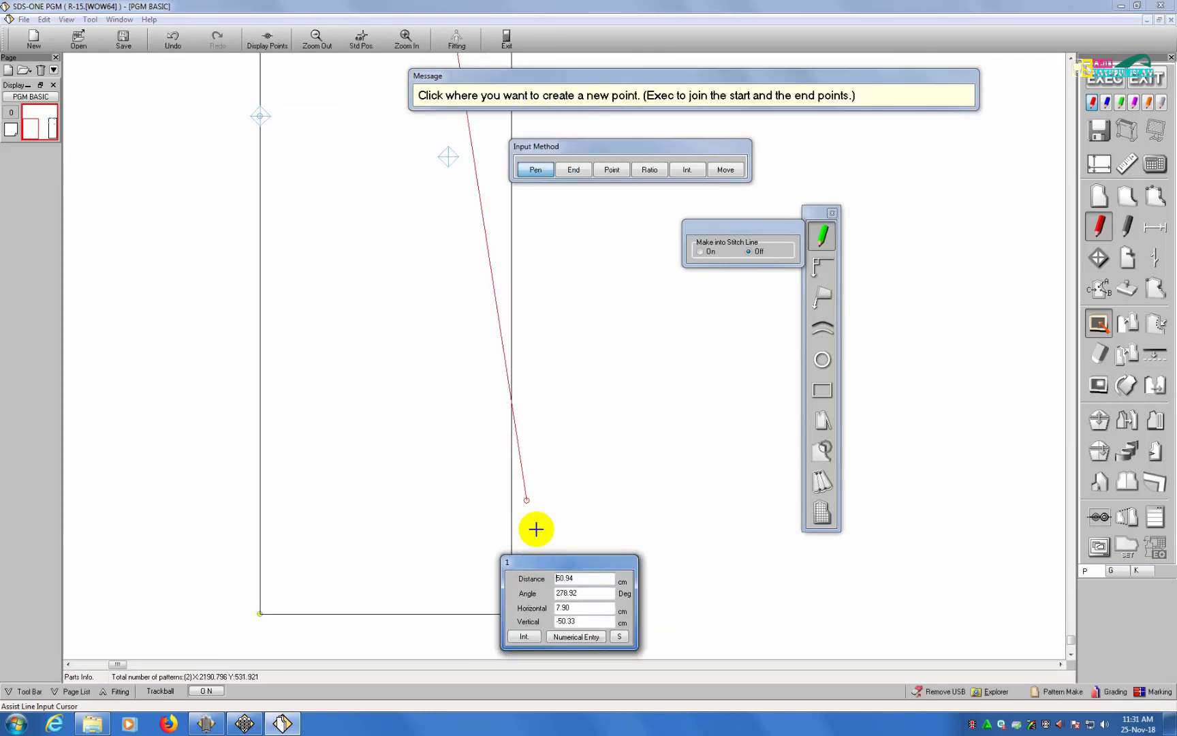
left_click(566, 578)
left_click(184, 451)
left_click(204, 433)
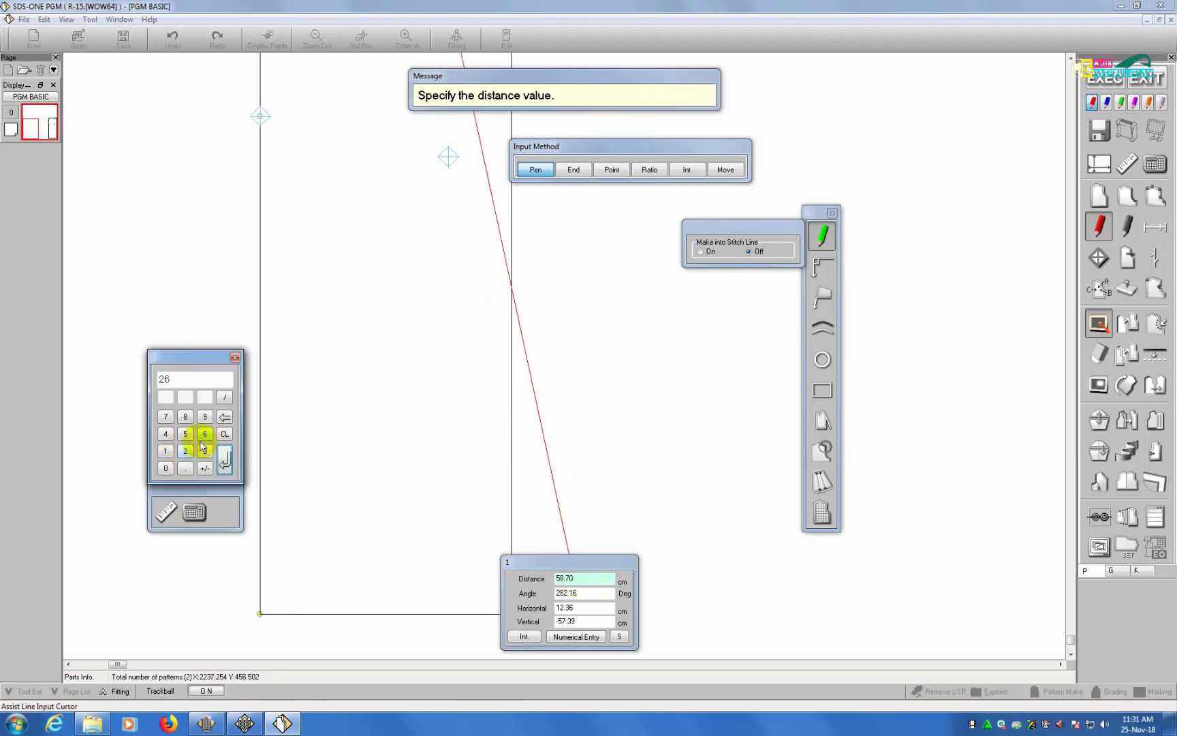
left_click(184, 433)
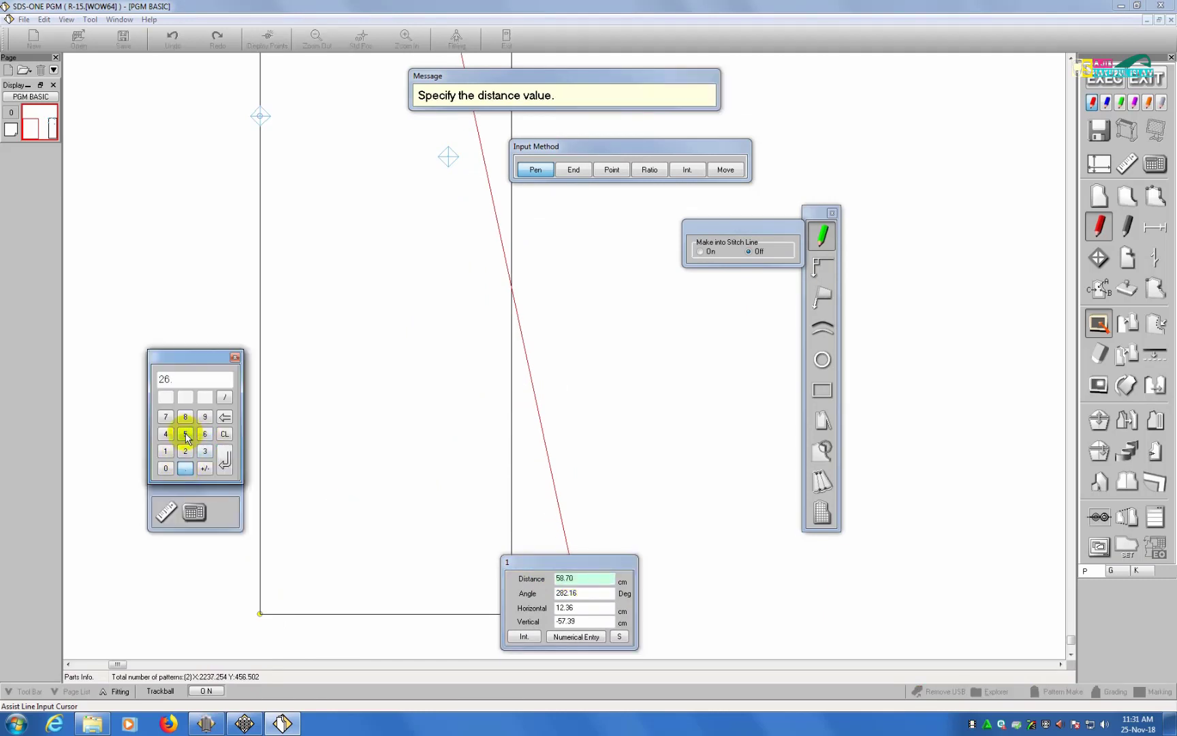
left_click(225, 460)
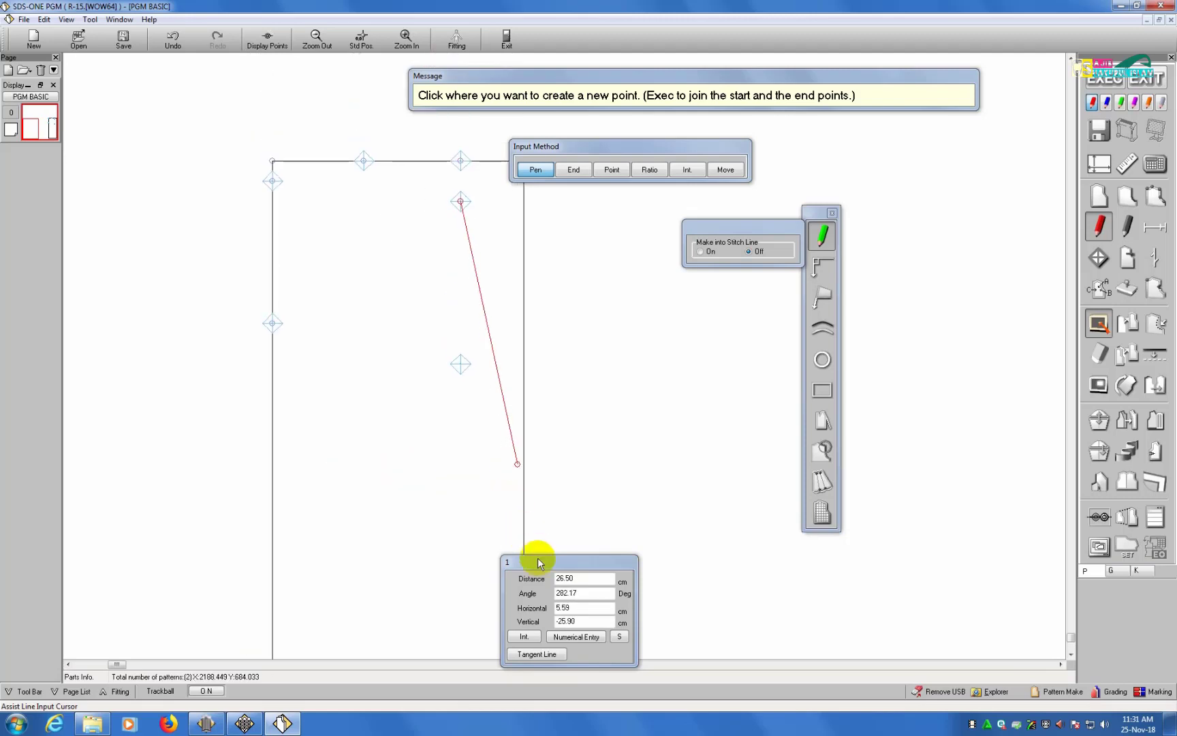
Rotate the assist line onto the pattern's right edge with Tangent Line and accept the result.
left_click(539, 652)
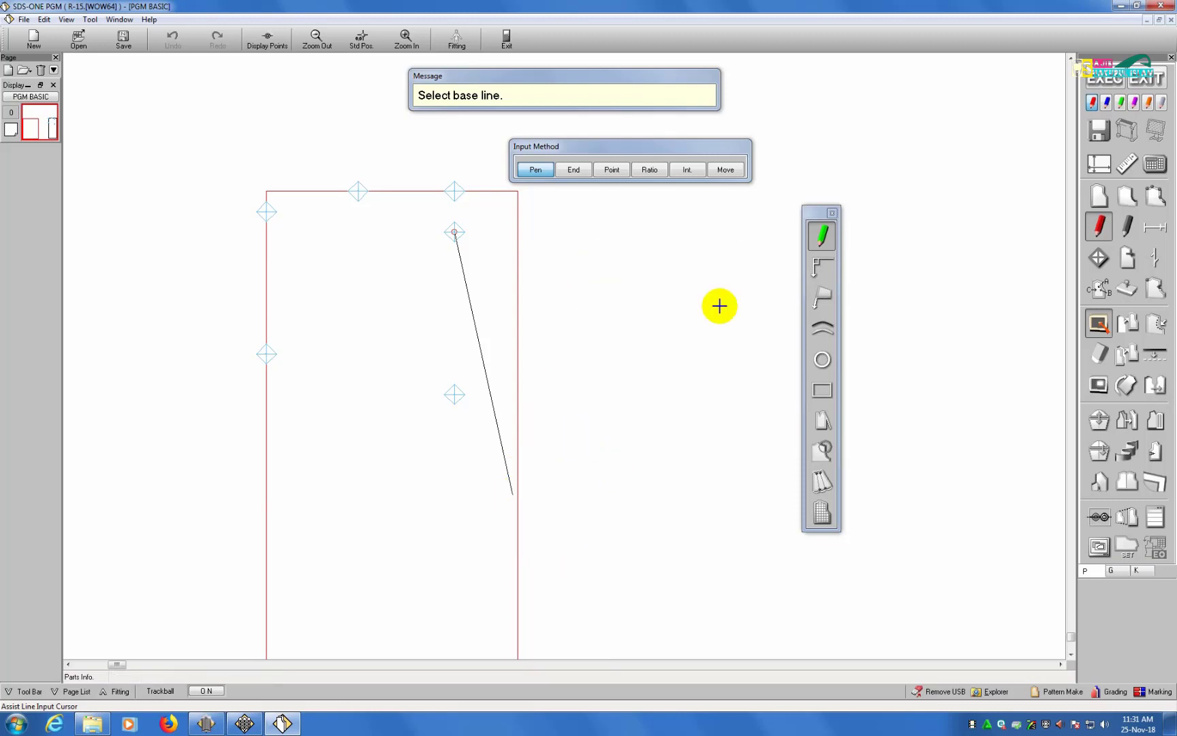
left_click(518, 476)
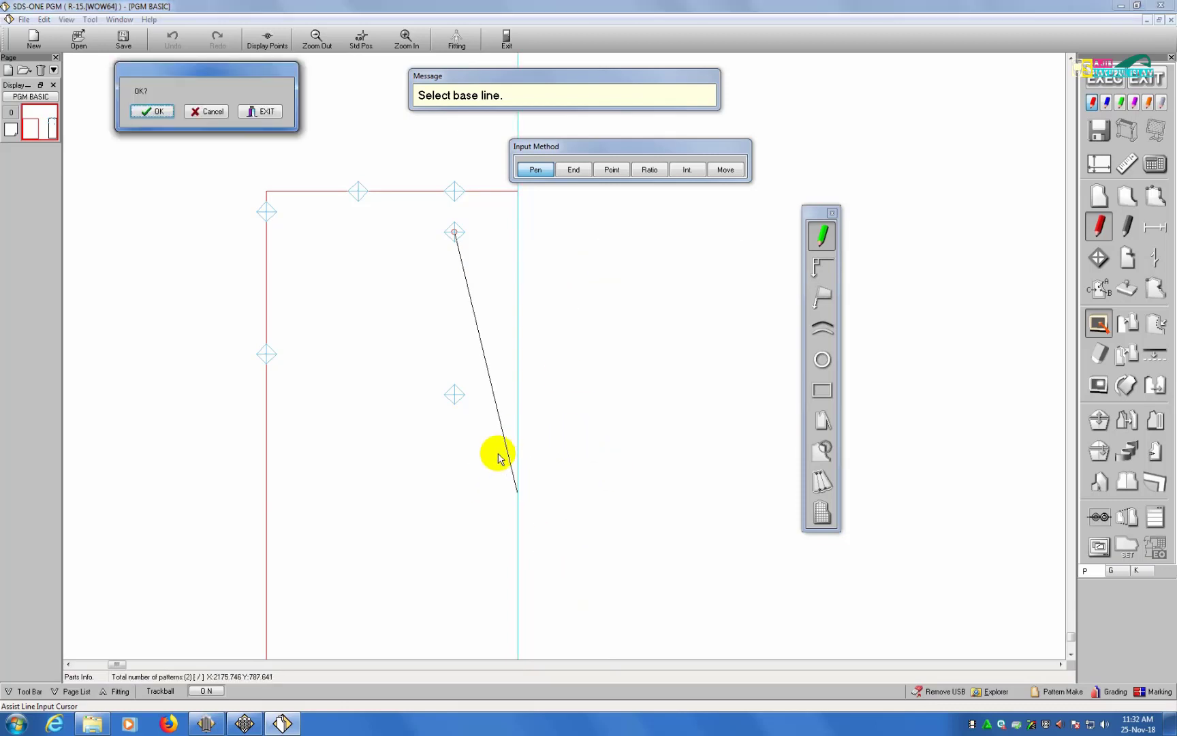
scroll(483, 460, "down", 1)
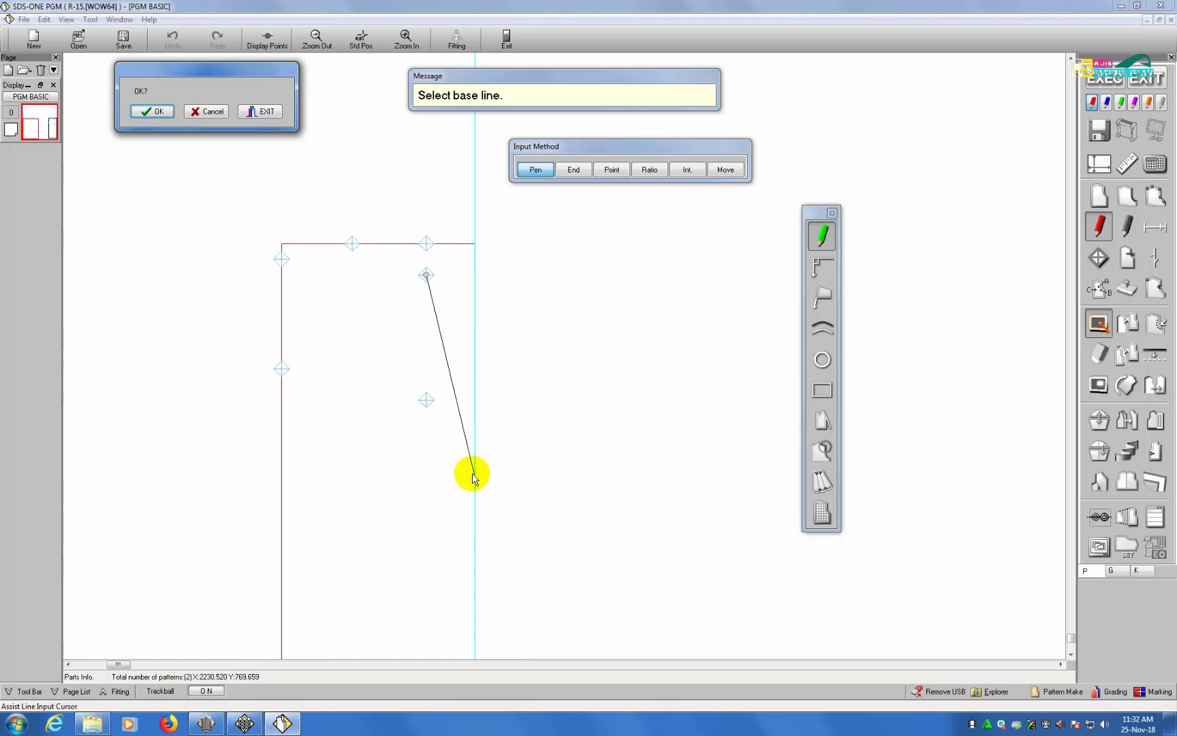
scroll(468, 474, "up", 1)
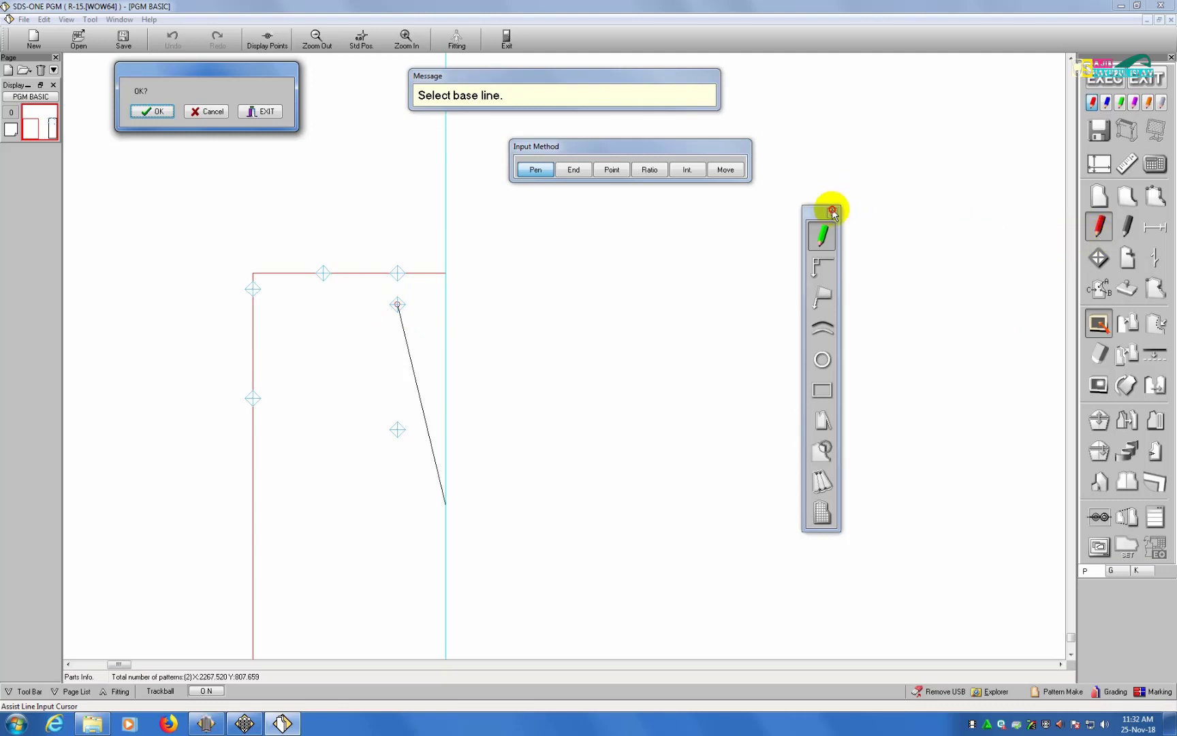
key("Return")
left_click(814, 235)
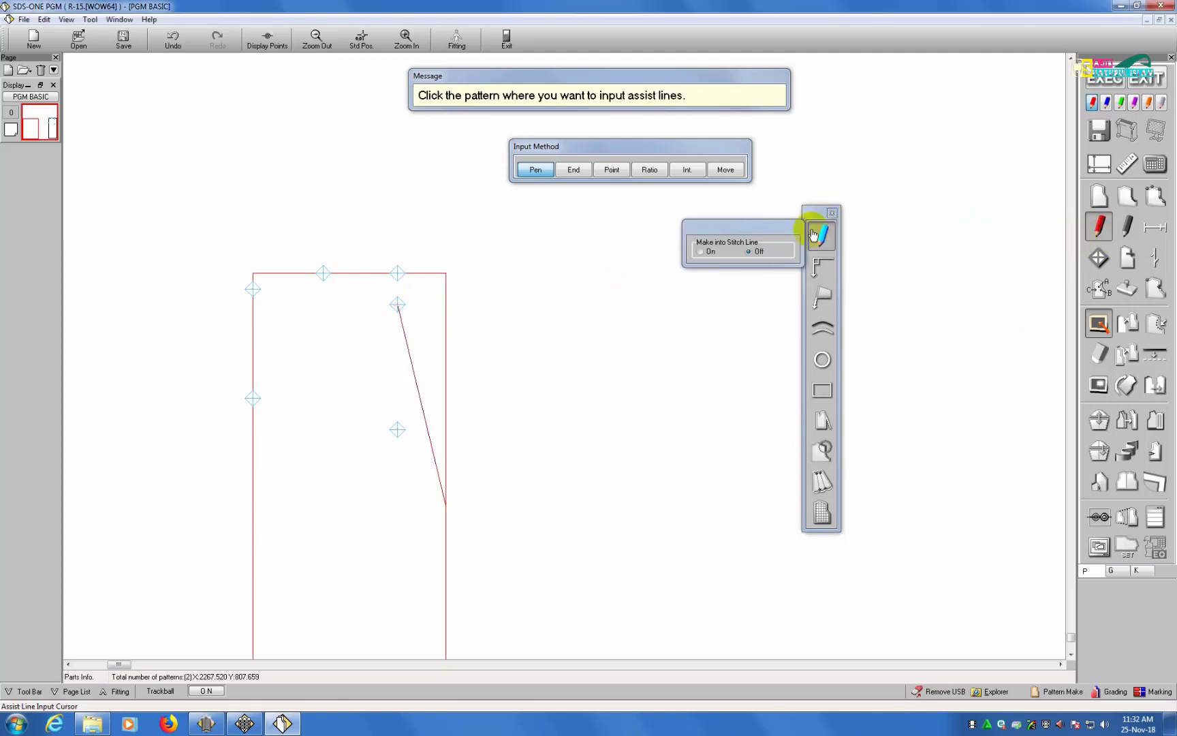
left_click(832, 212)
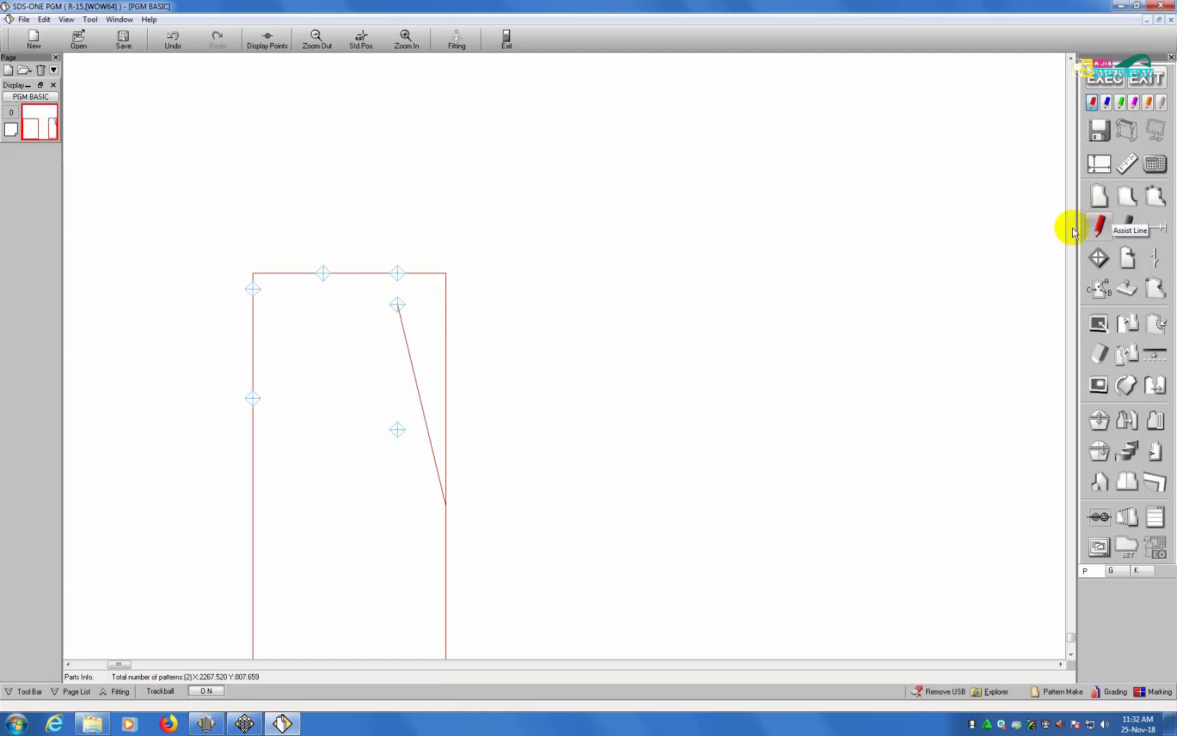
left_click(1099, 226)
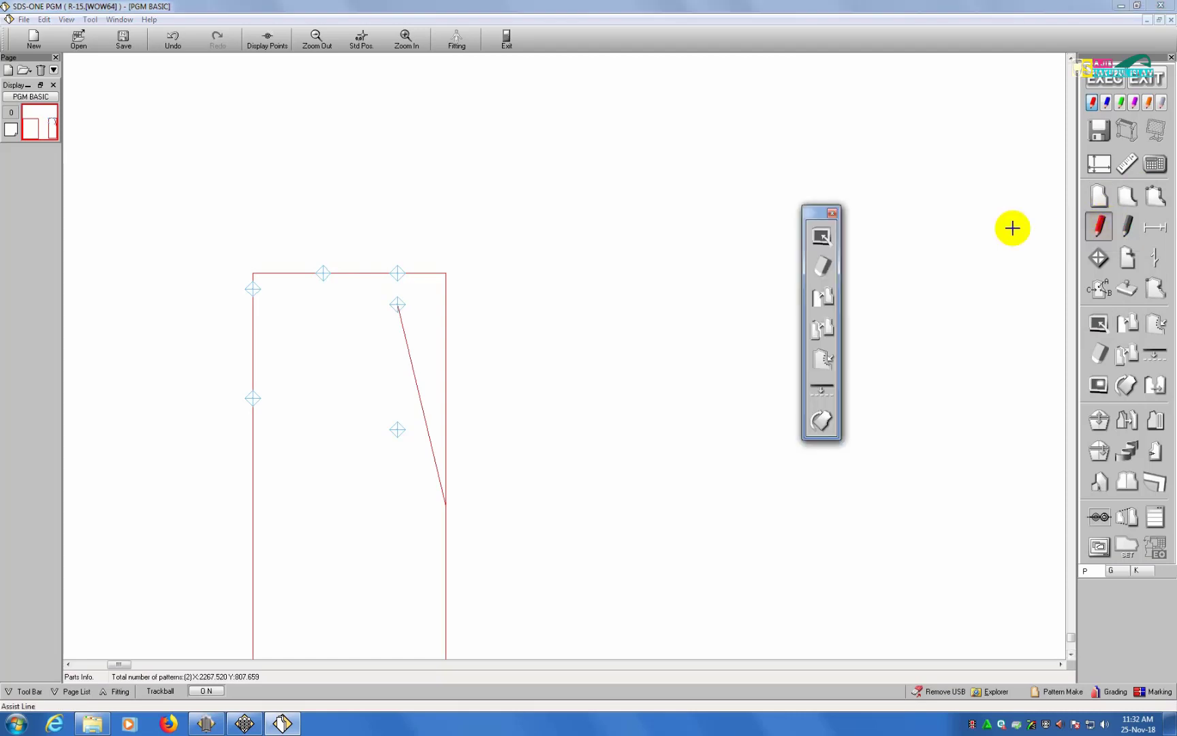
left_click(821, 239)
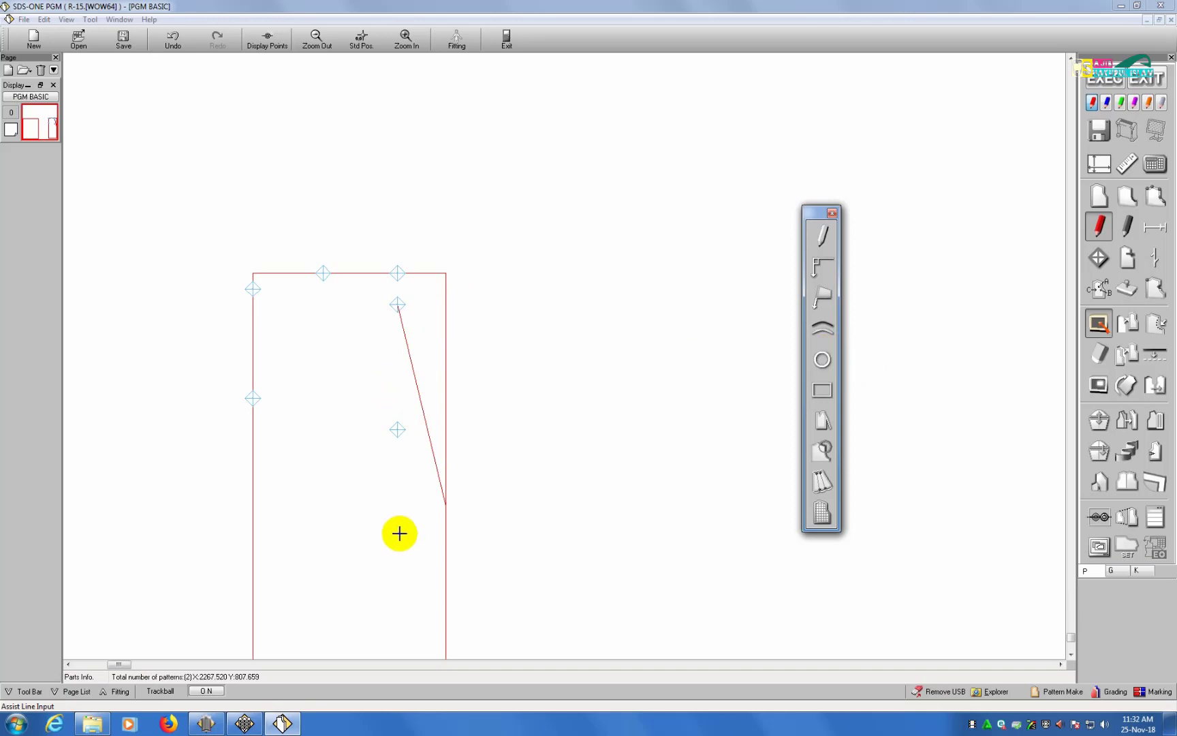
scroll(399, 532, "down", 1)
scroll(399, 532, "right", 1)
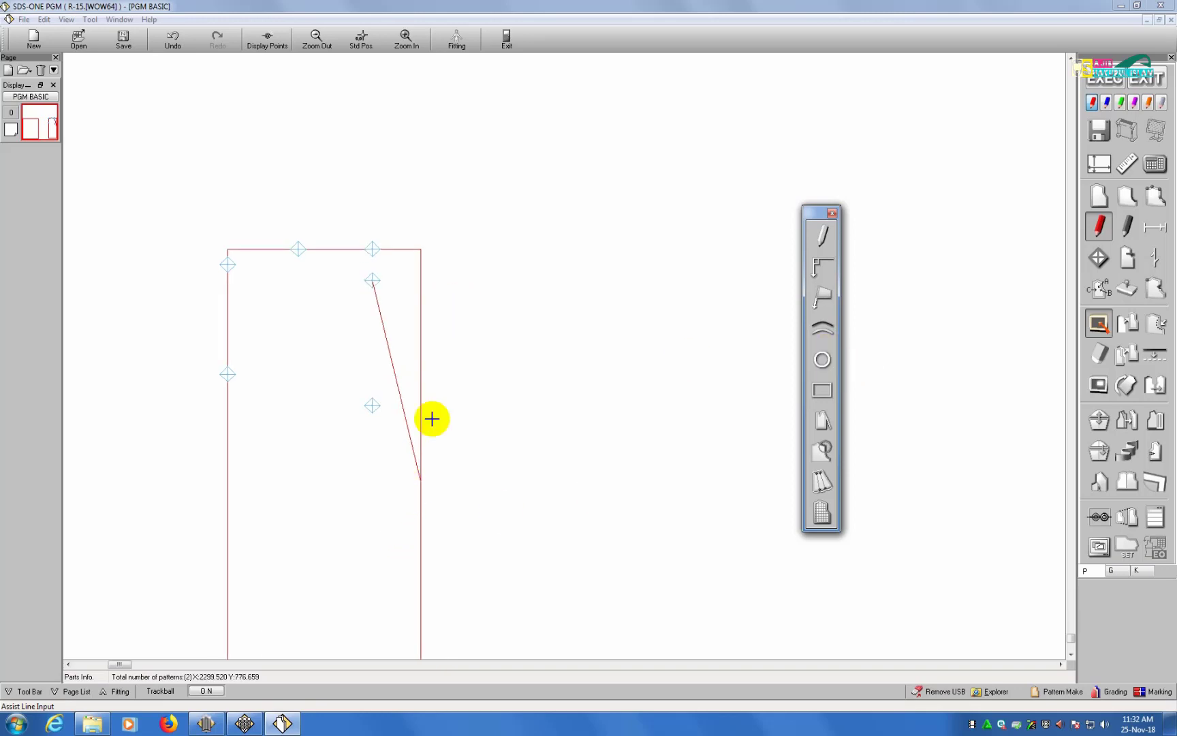
left_click(830, 213)
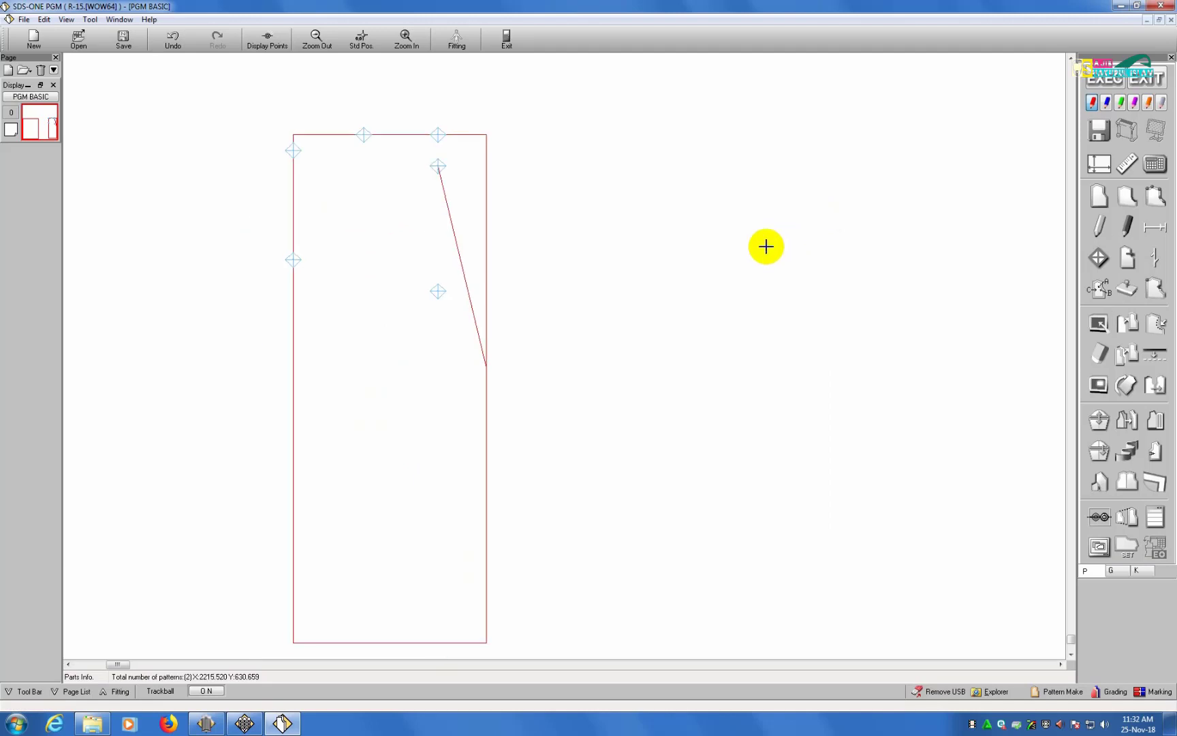
Add a perimeter guide point on the tall pattern's left edge, 5 cm up from the bottom-left corner.
scroll(381, 505, "up", 2)
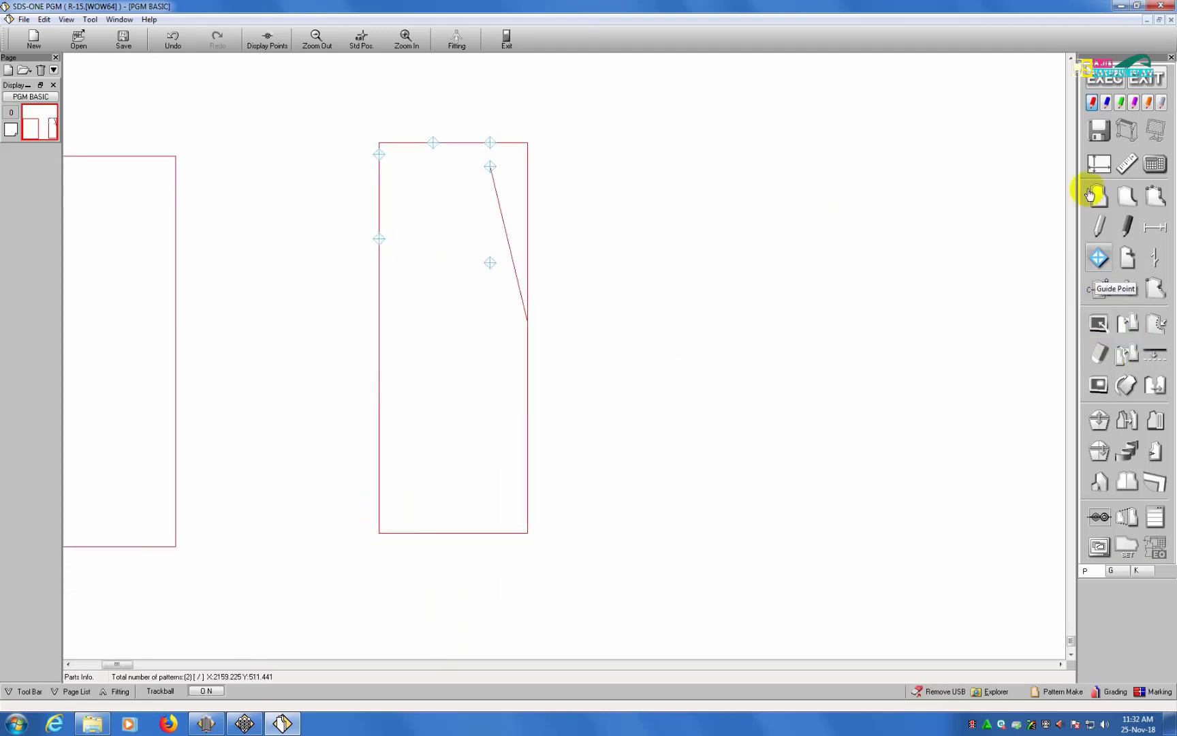
left_click(1097, 258)
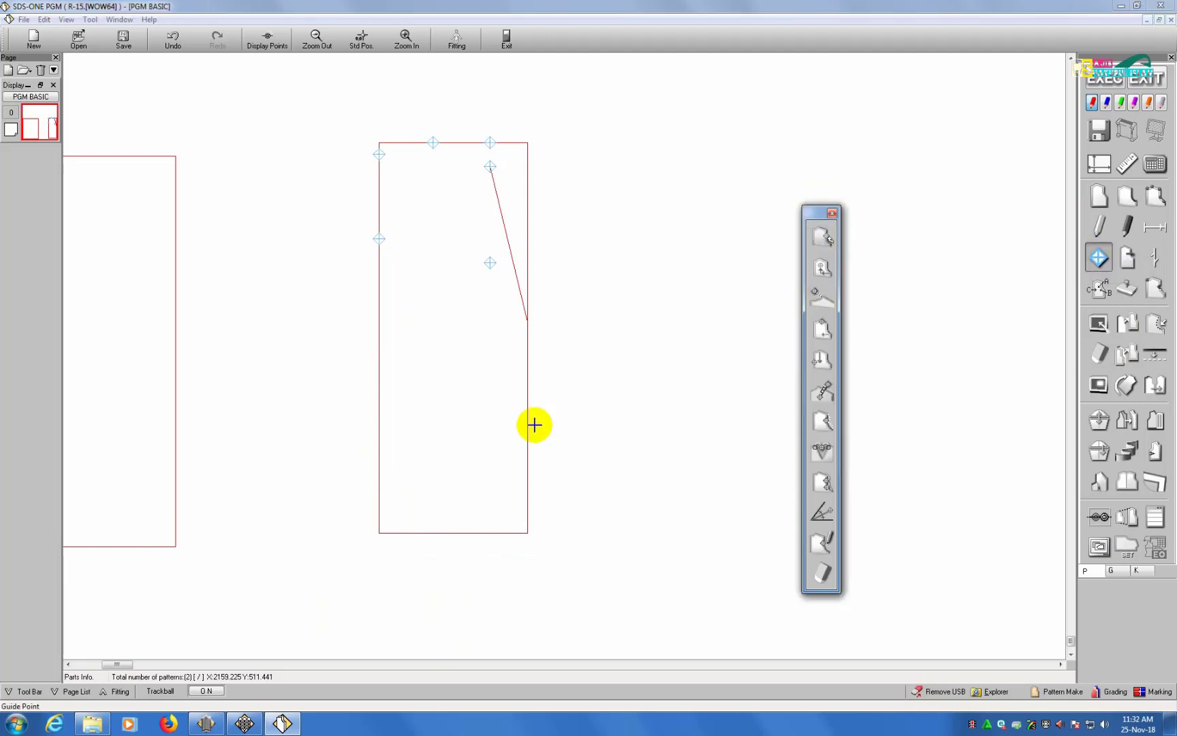
left_click(832, 213)
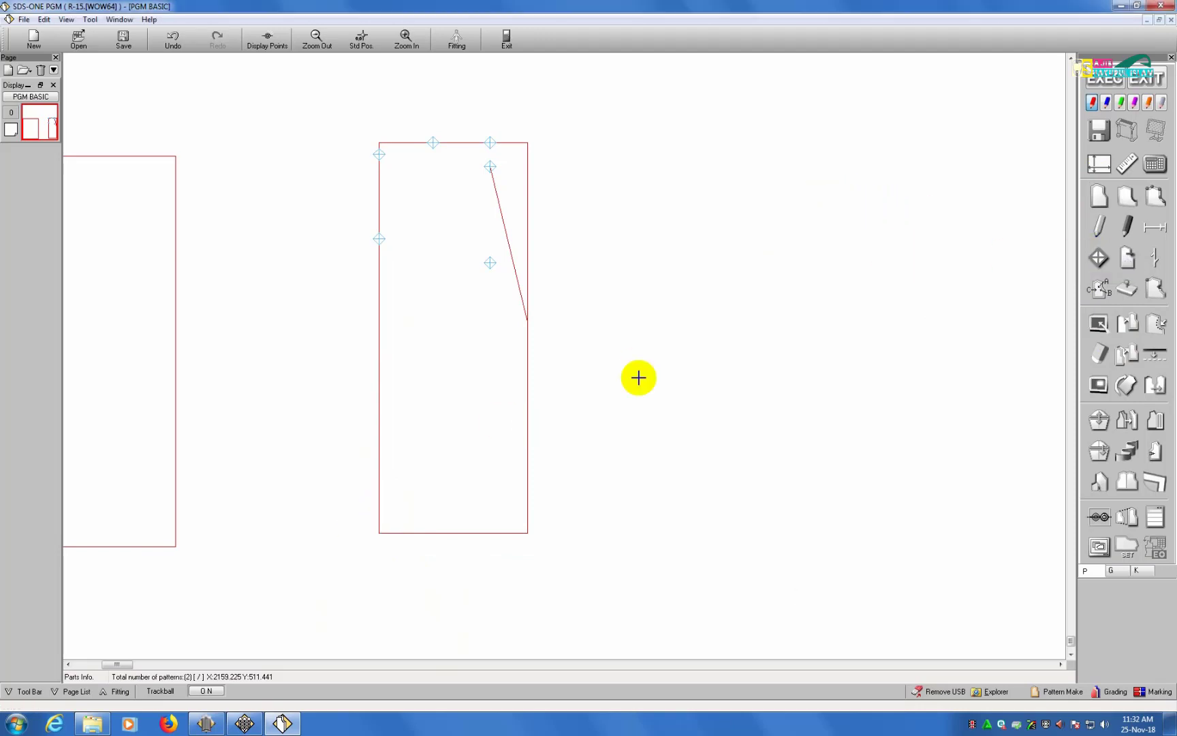
left_click(1098, 258)
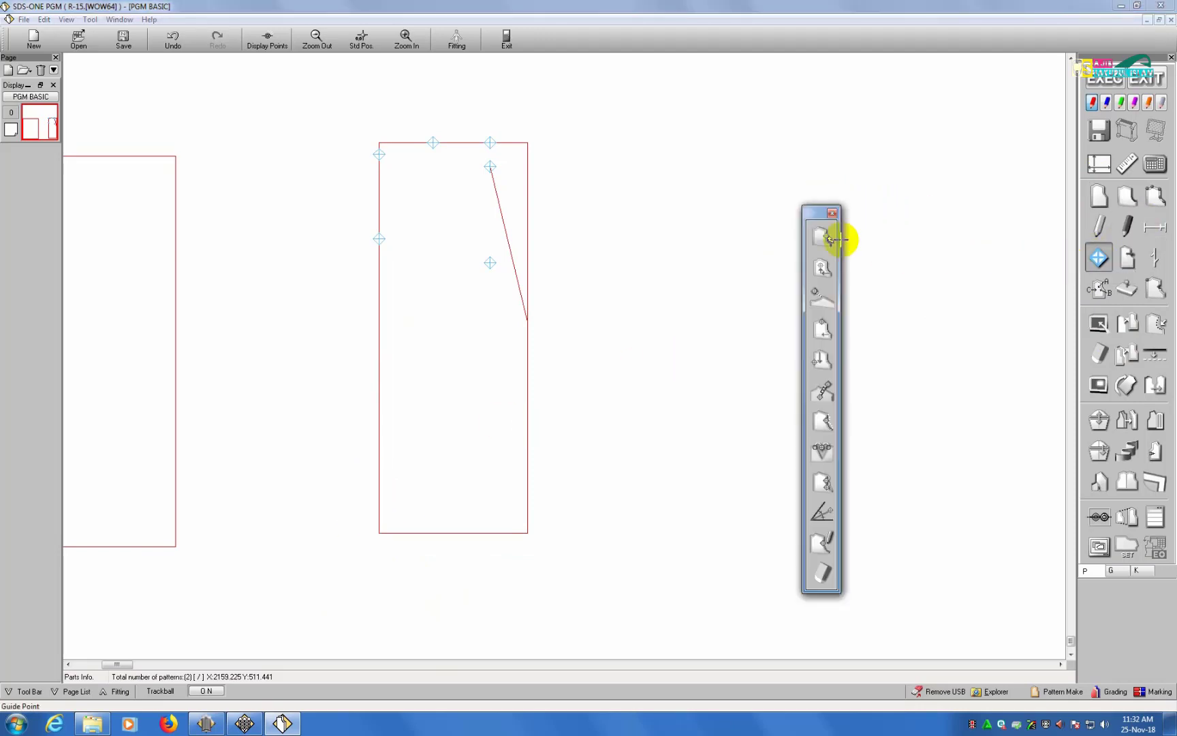
left_click(823, 236)
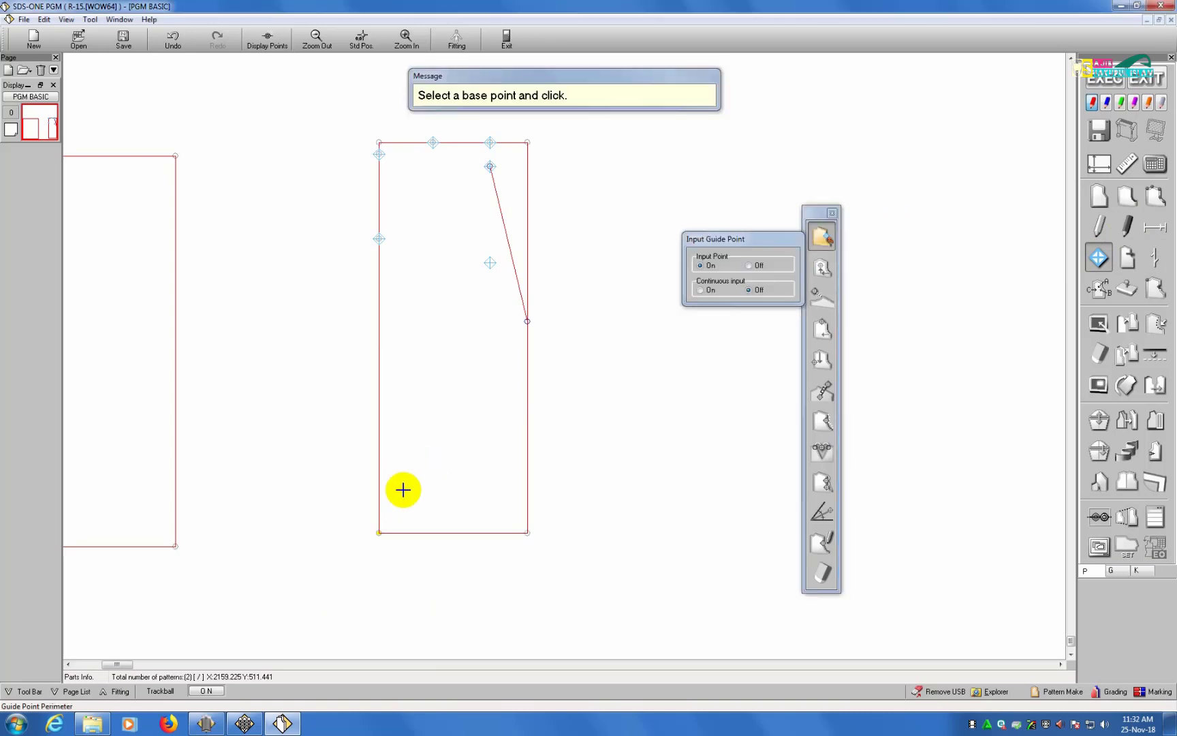
left_click(377, 532)
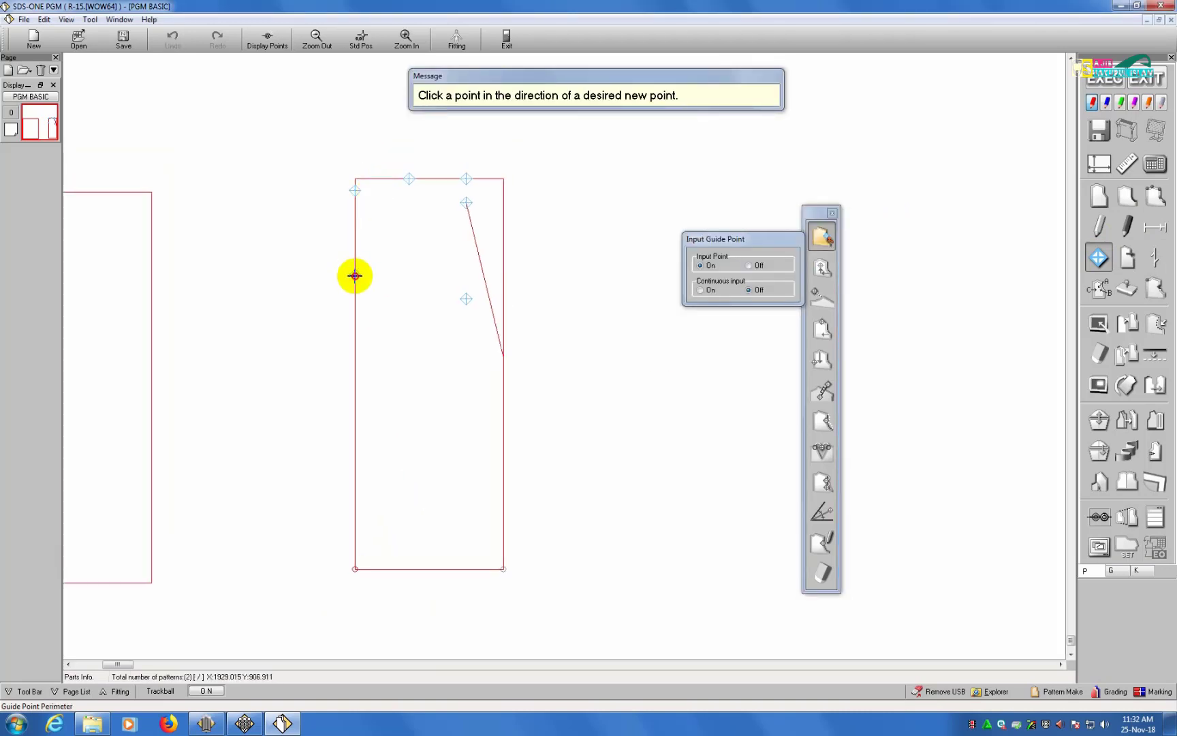
left_click(355, 275)
left_click(217, 428)
left_click(188, 444)
left_click(224, 461)
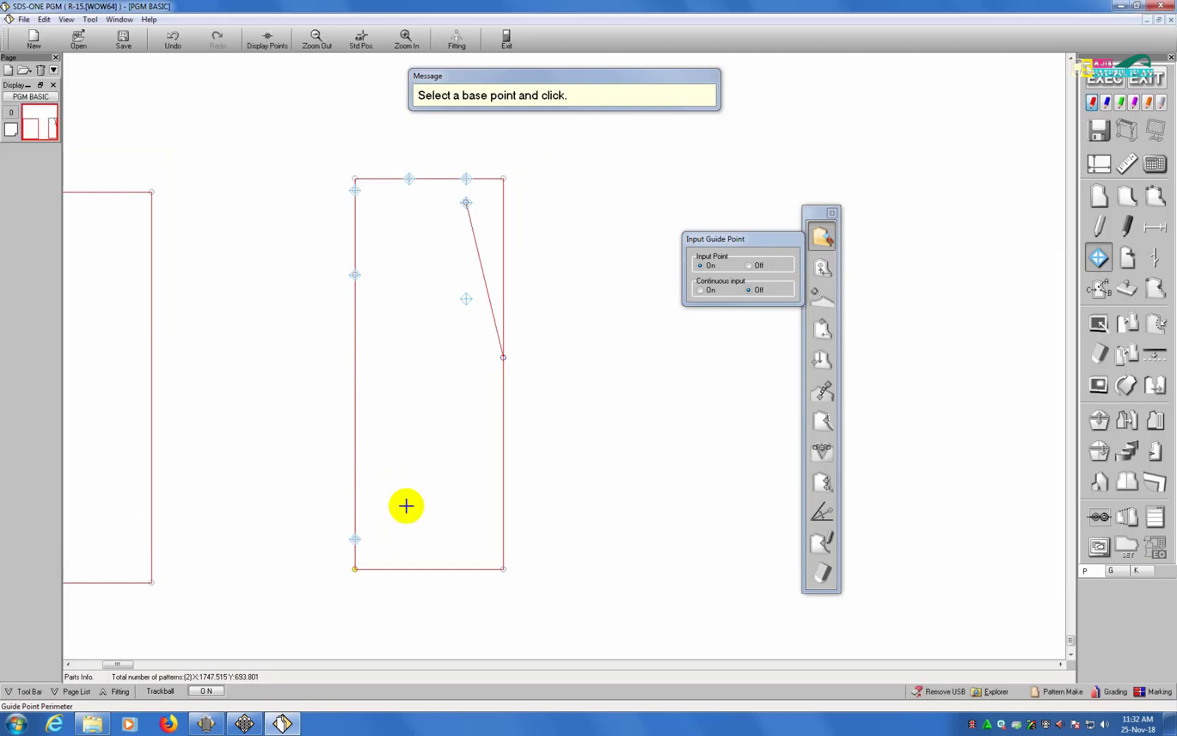
Add a perimeter guide point on the pattern's right edge, 5 cm up from the bottom-right corner.
left_click(503, 567)
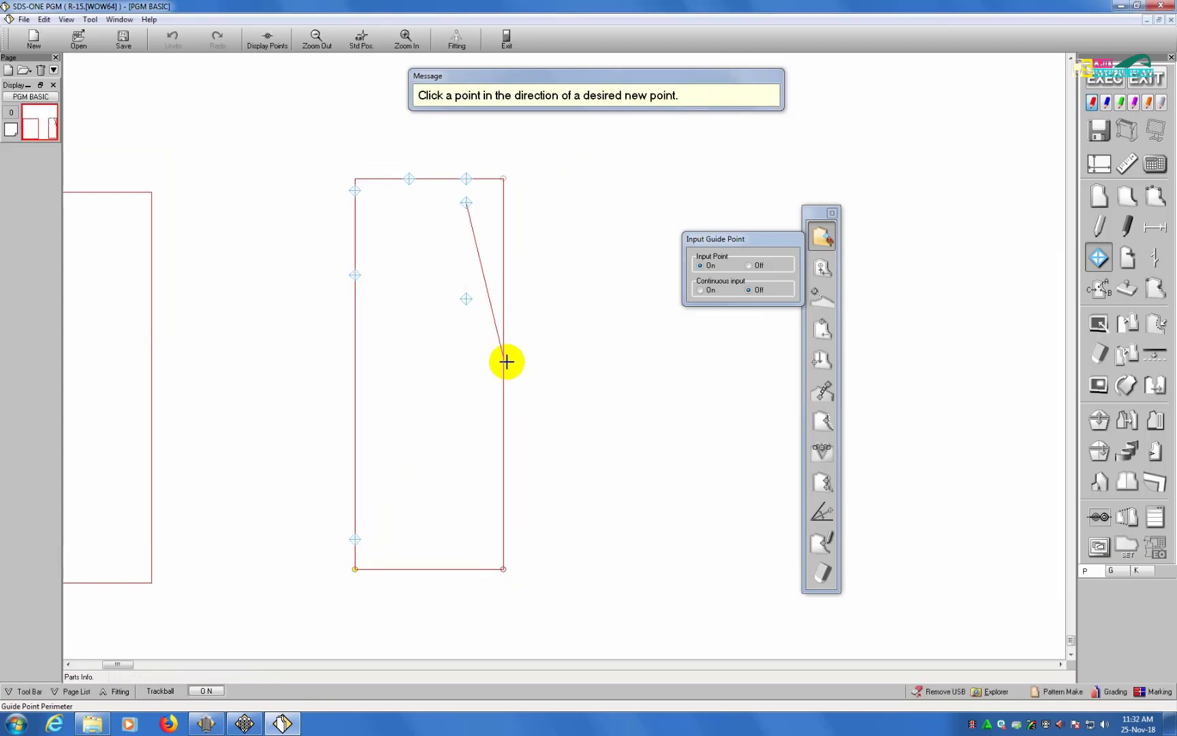
left_click(504, 179)
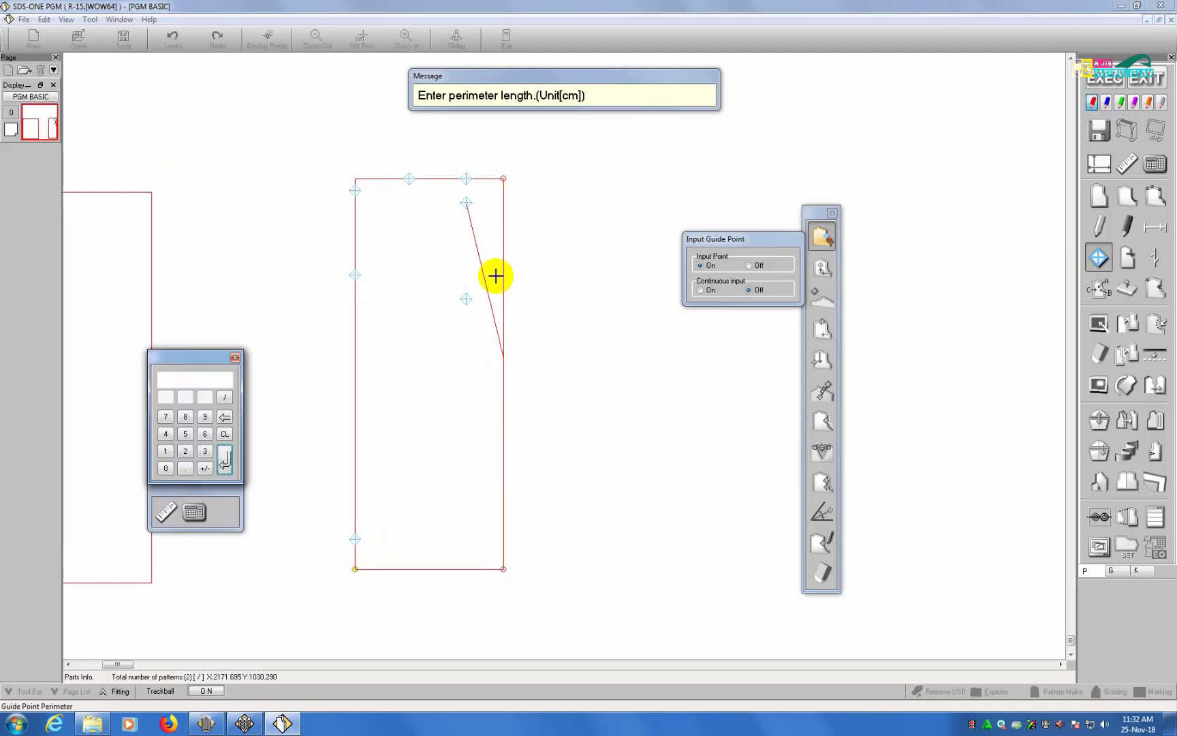
left_click(185, 434)
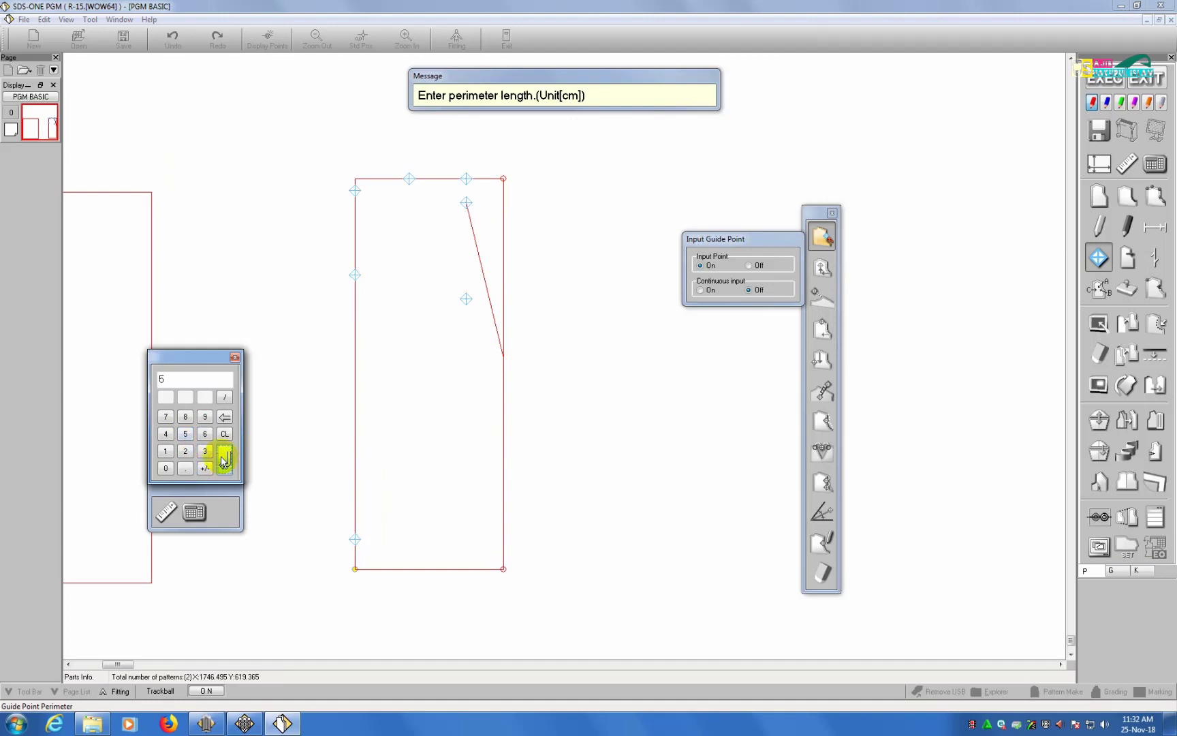
left_click(224, 461)
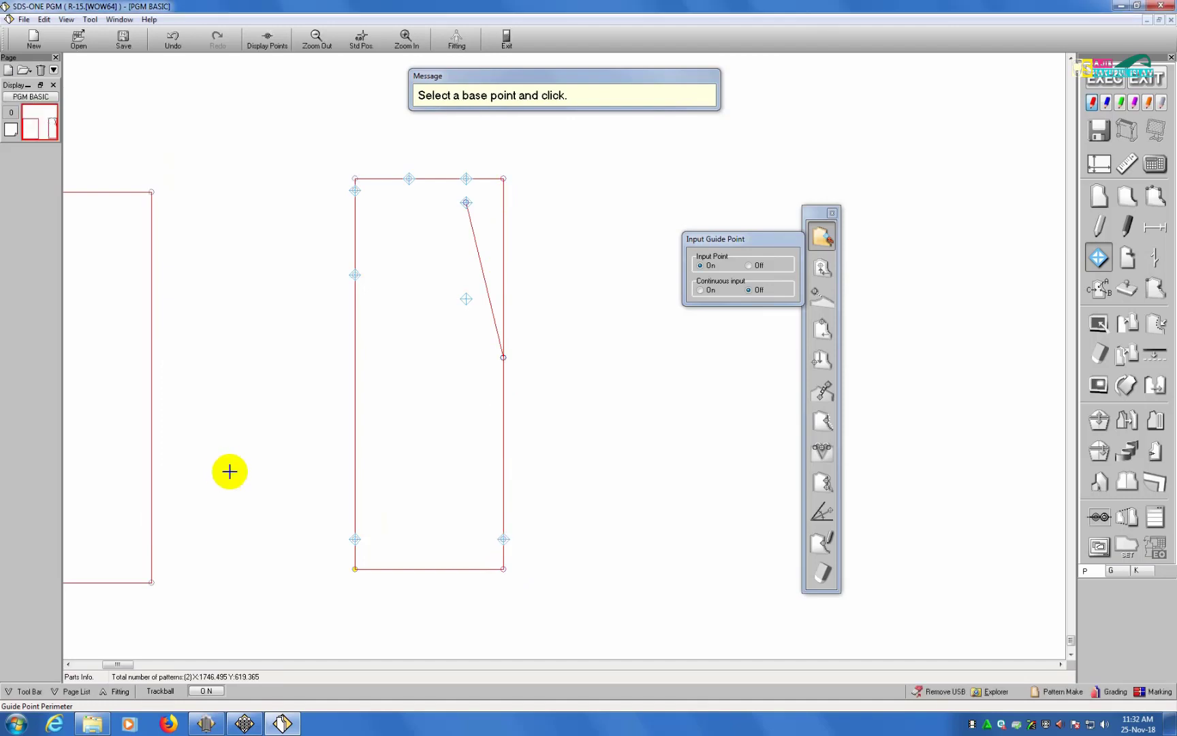
left_click(832, 214)
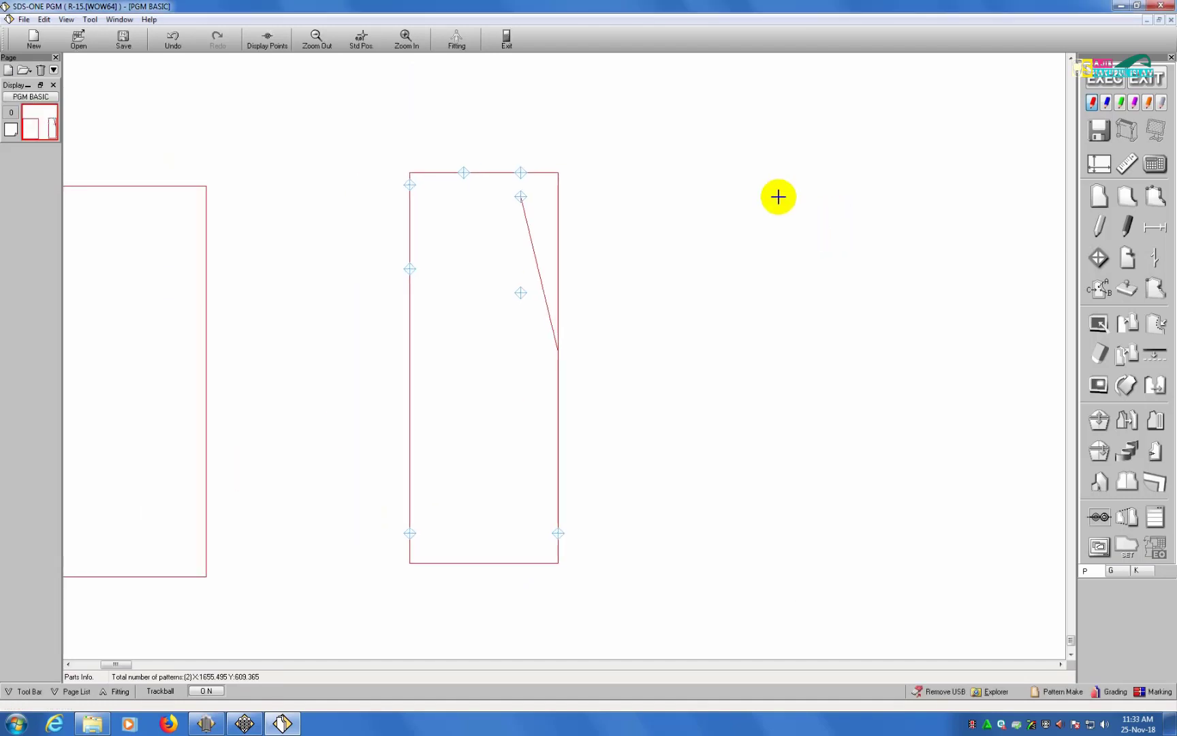
Draw a horizontal assist line with the Pen input method between the two lower guide points, keeping Make into Stitch Line off.
scroll(778, 197, "up", 3)
scroll(849, 244, "down", 1)
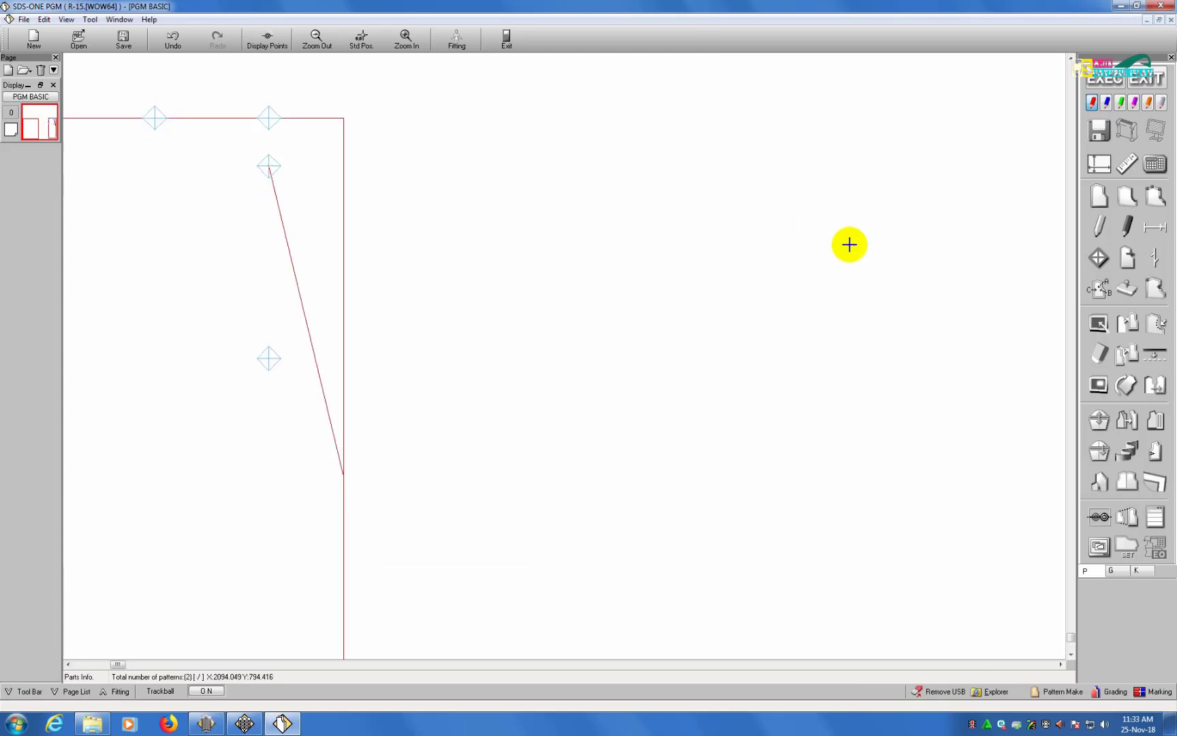
scroll(876, 269, "left", 4)
scroll(998, 273, "down", 1)
scroll(987, 296, "down", 2)
scroll(986, 295, "right", 2)
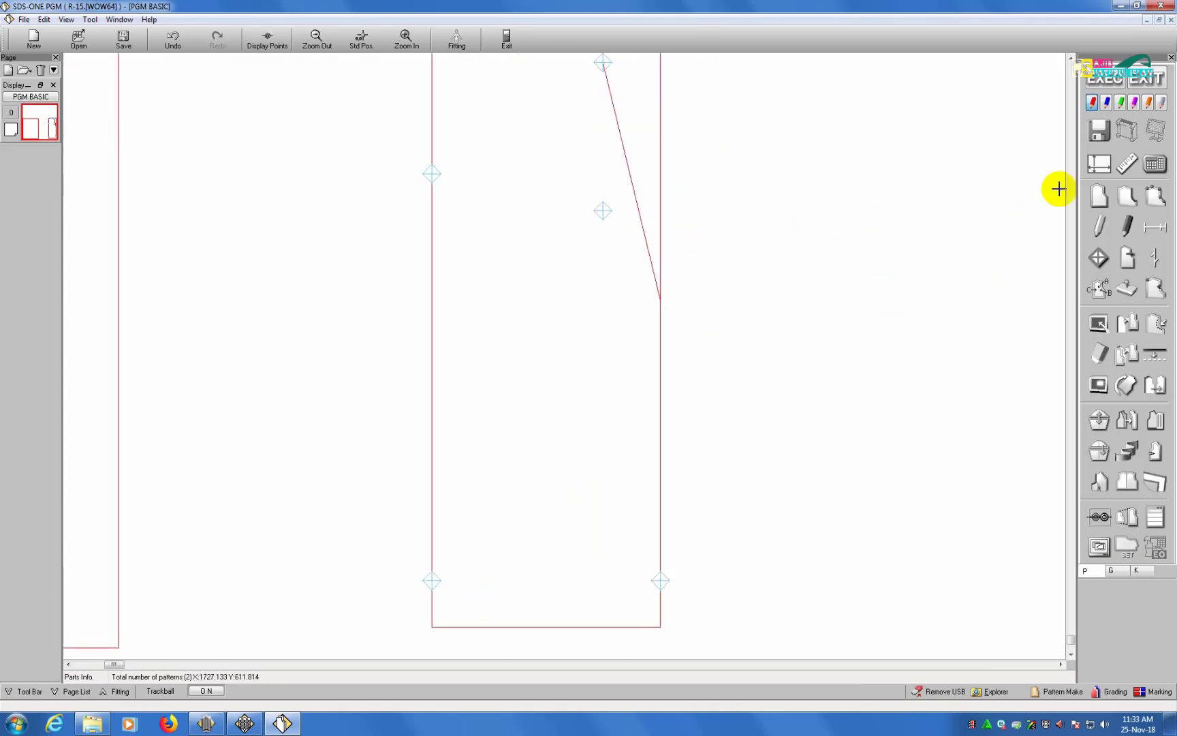
left_click(1099, 227)
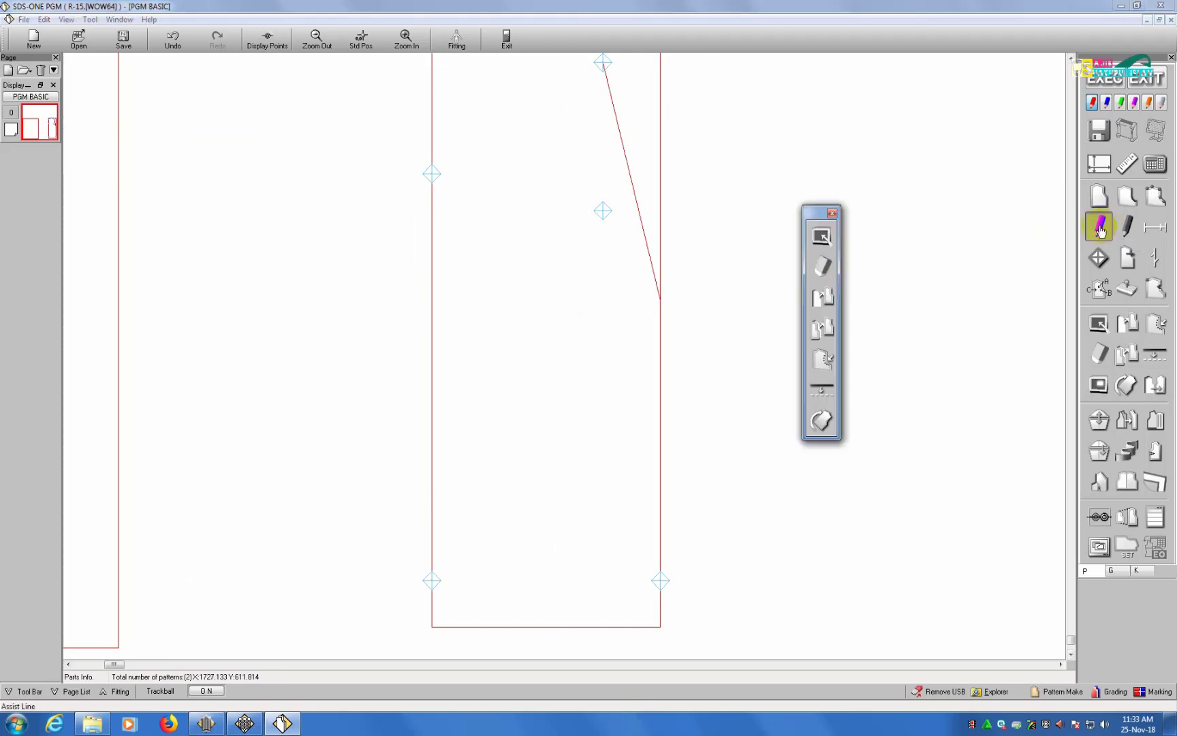
left_click(821, 240)
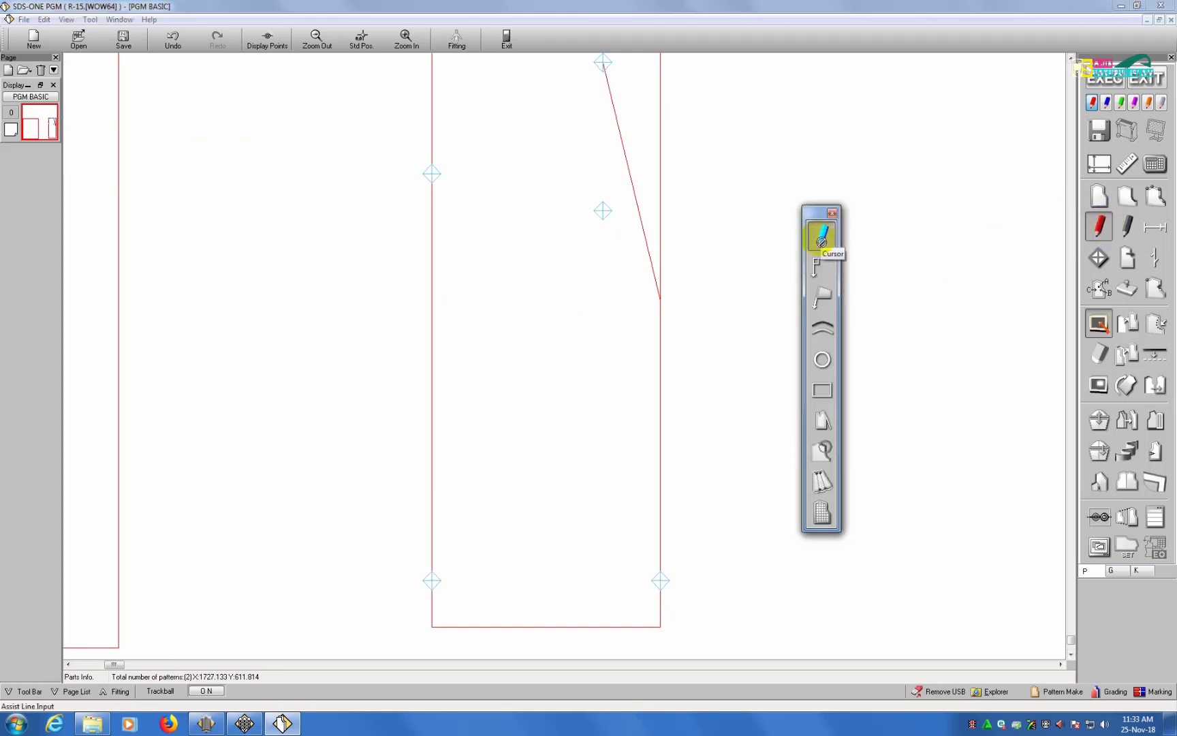
left_click(823, 237)
scroll(523, 478, "down", 2)
scroll(523, 478, "right", 1)
scroll(506, 456, "up", 2)
scroll(361, 462, "up", 2)
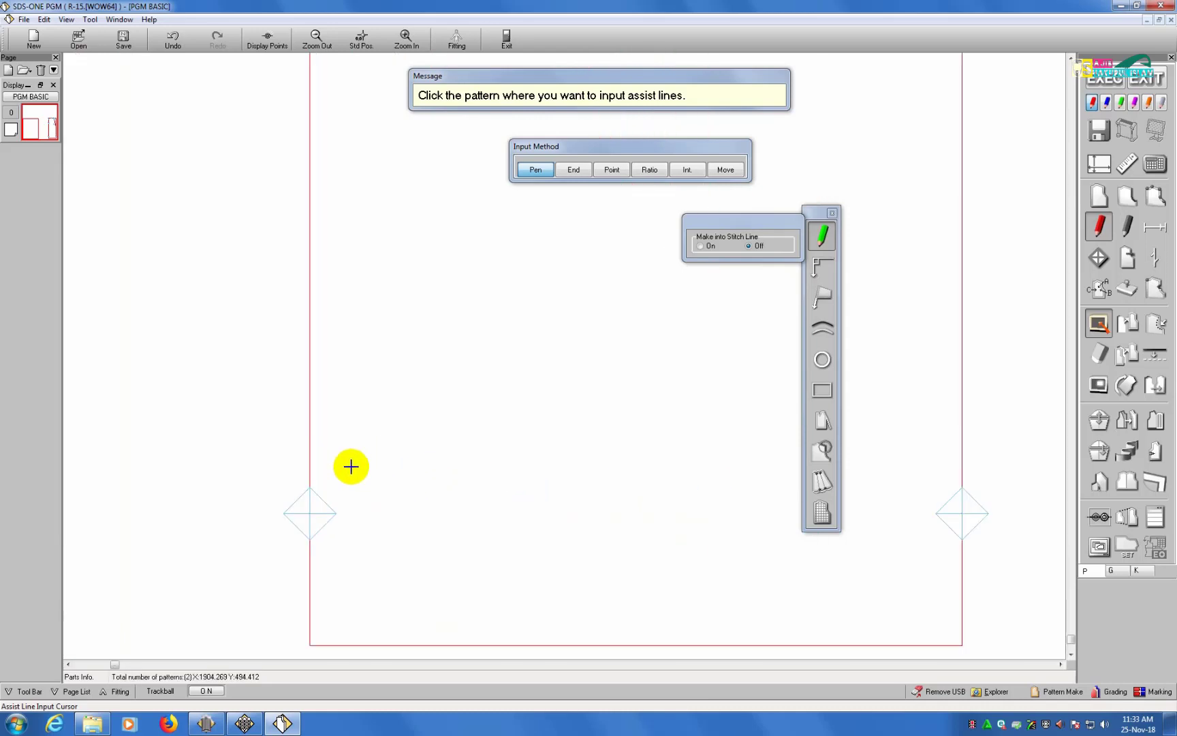
left_click(308, 515)
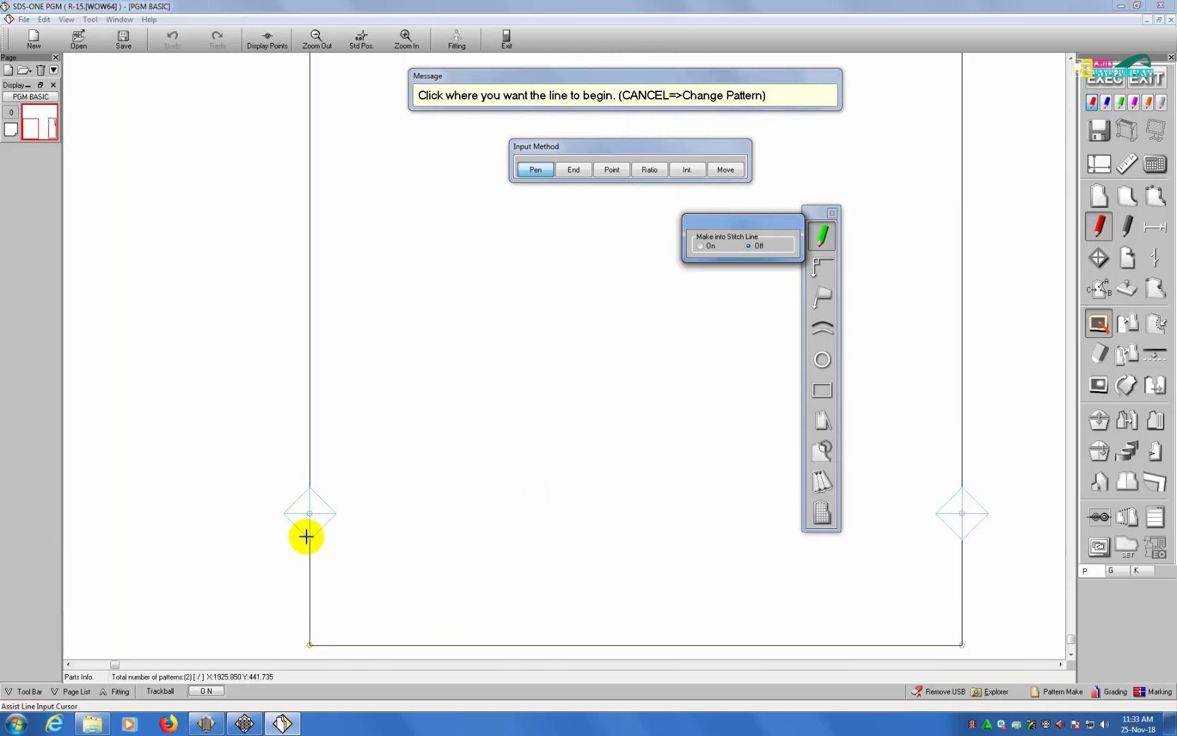
left_click(310, 513)
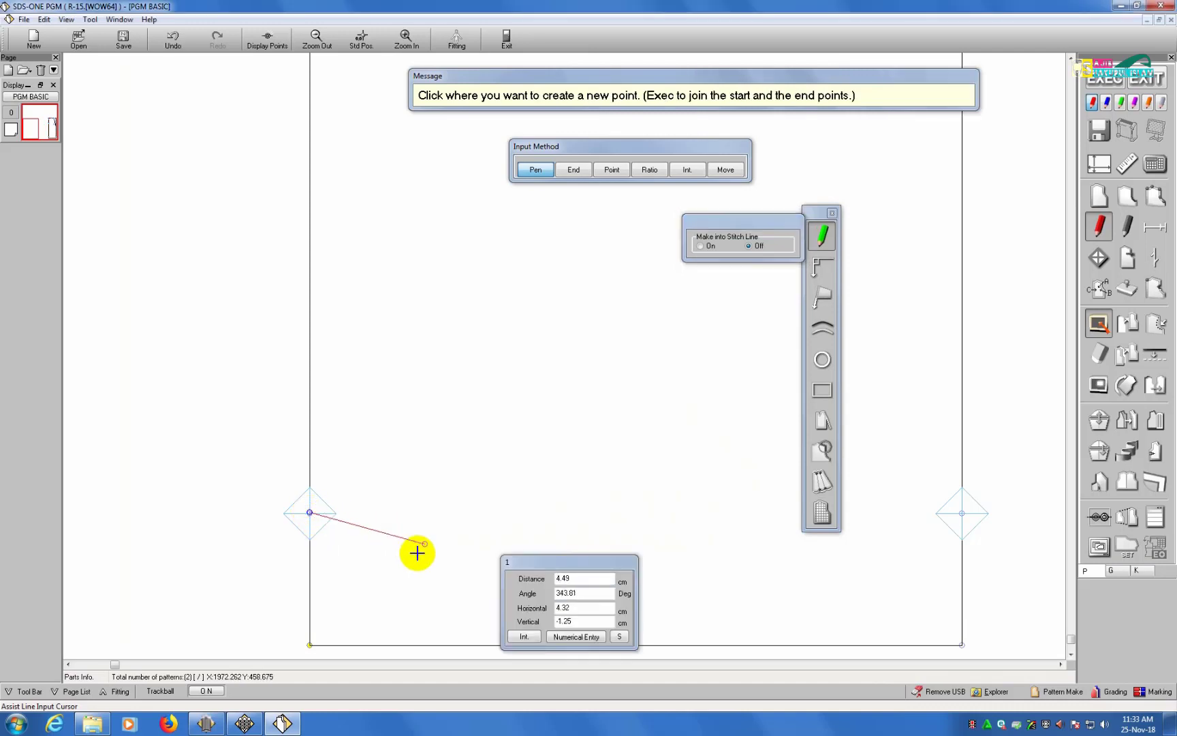
left_click(389, 590)
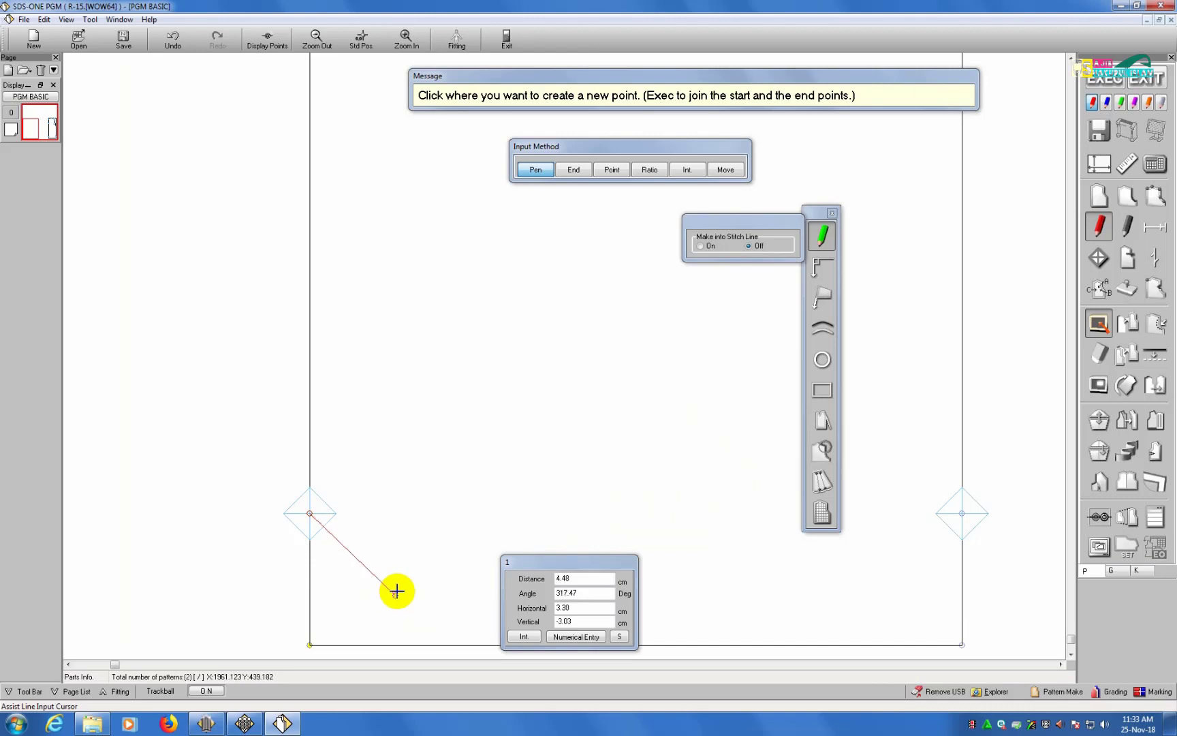
scroll(602, 491, "right", 3)
left_click(743, 515)
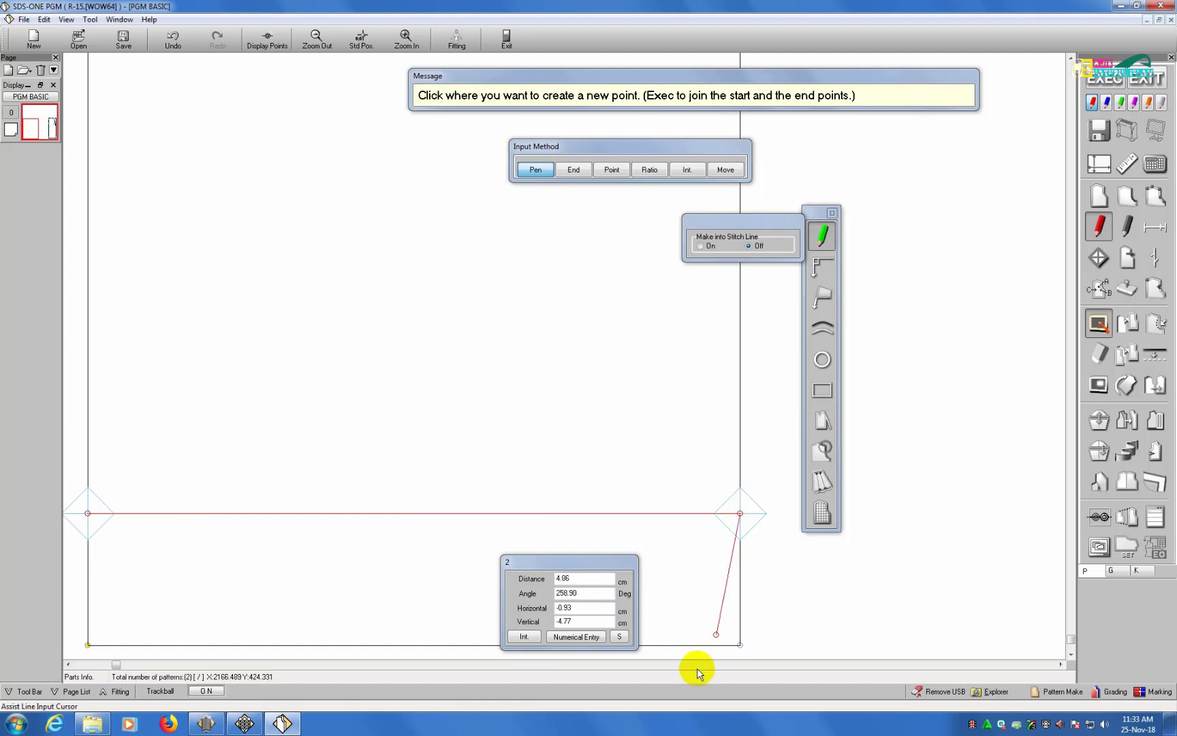
right_click(691, 646)
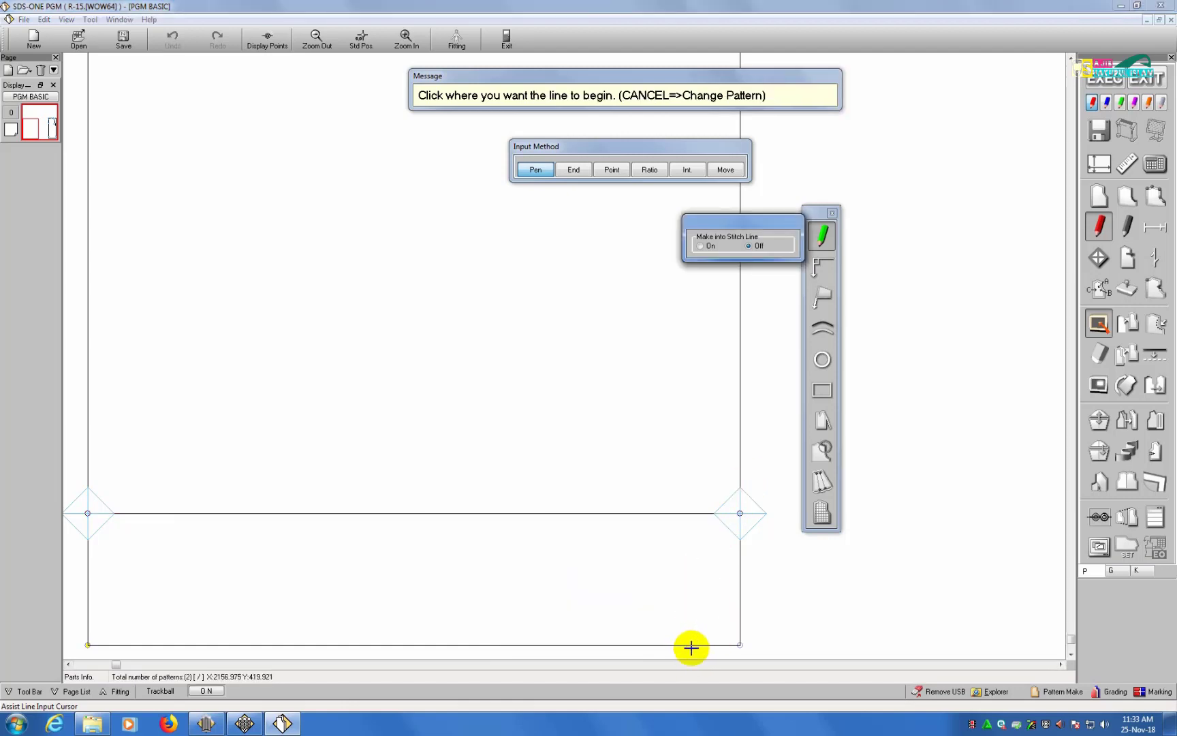
Start an assist line at the upper guide point on the pattern's left edge with a horizontal segment running inward, short of the top edge's middle guide point.
scroll(691, 636, "down", 3)
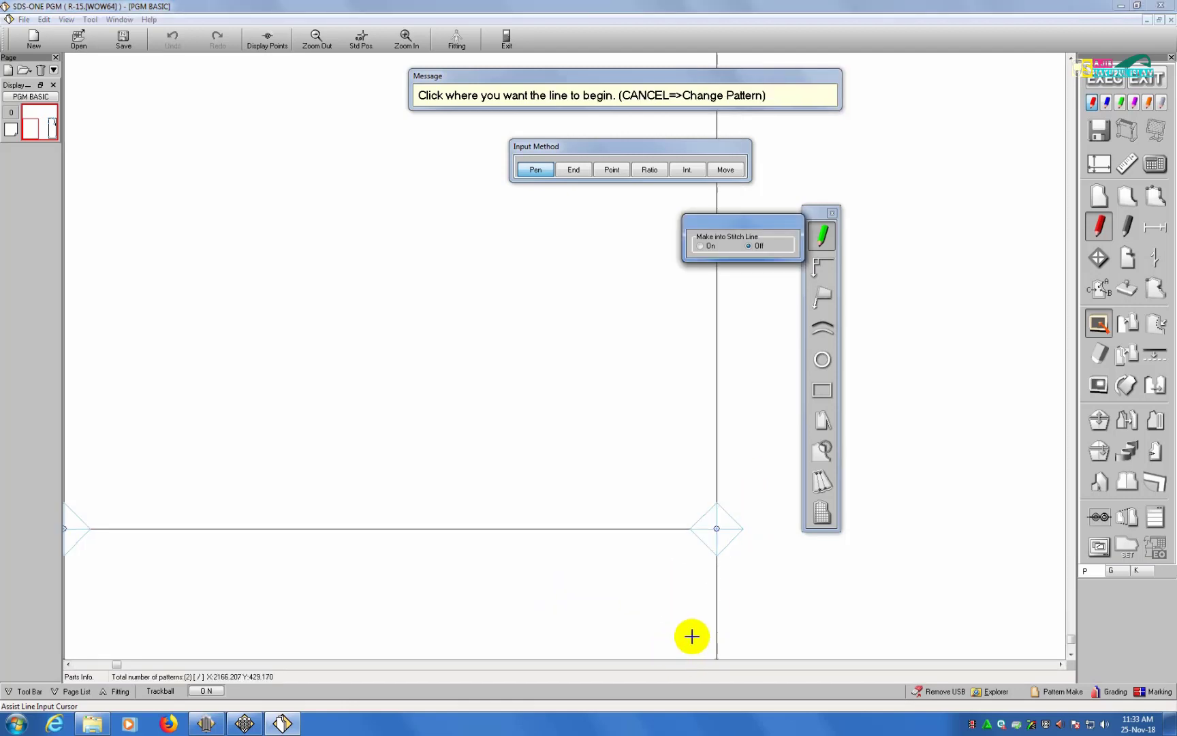
scroll(692, 630, "up", 5)
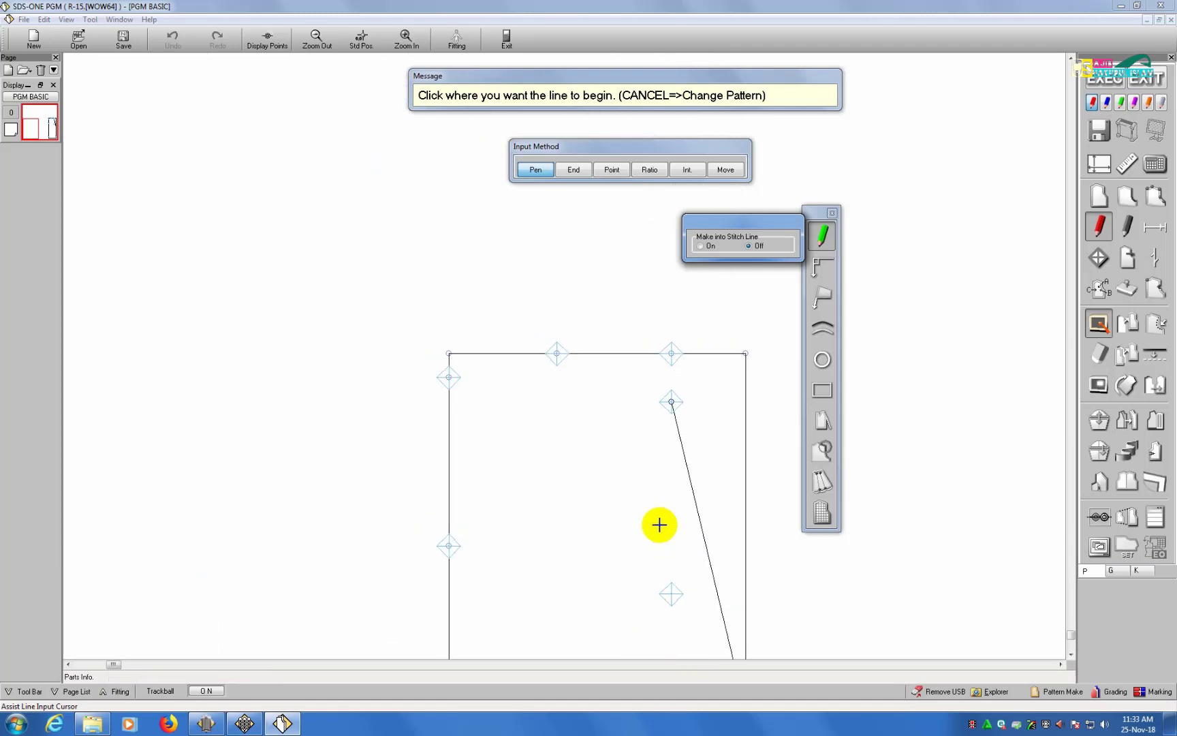
scroll(660, 525, "up", 2)
scroll(473, 429, "up", 2)
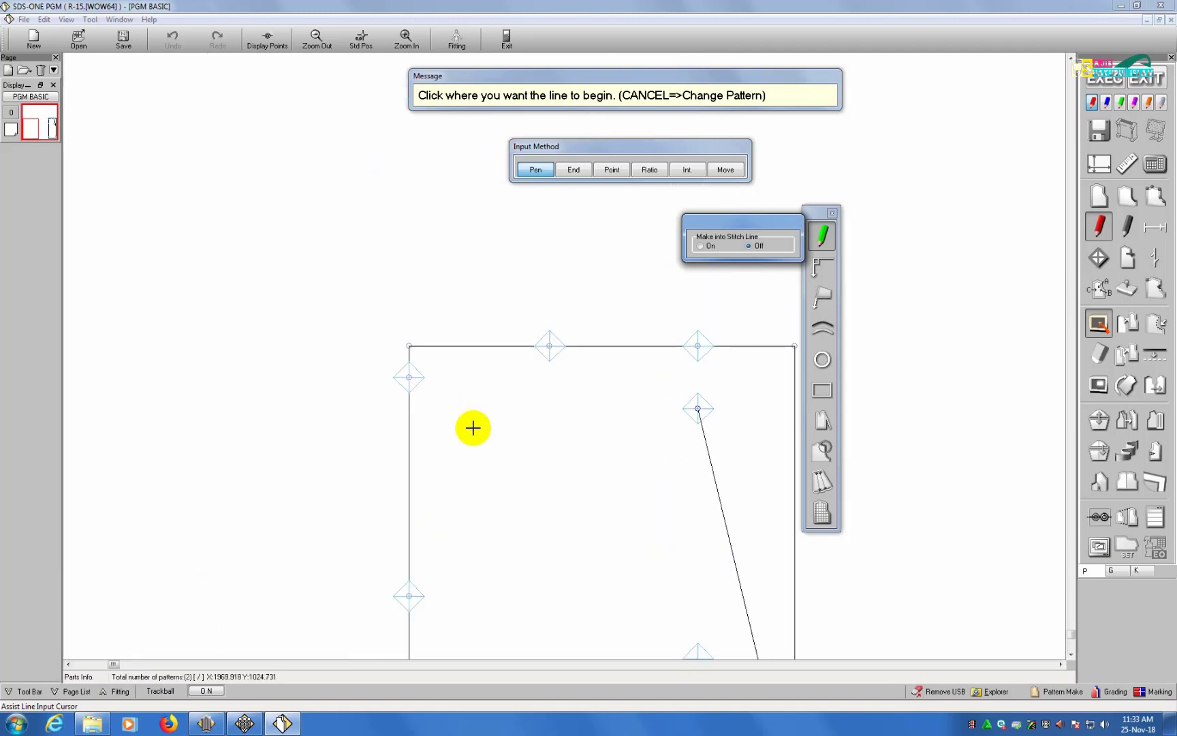
scroll(494, 424, "down", 3)
scroll(465, 389, "up", 3)
scroll(455, 439, "up", 3)
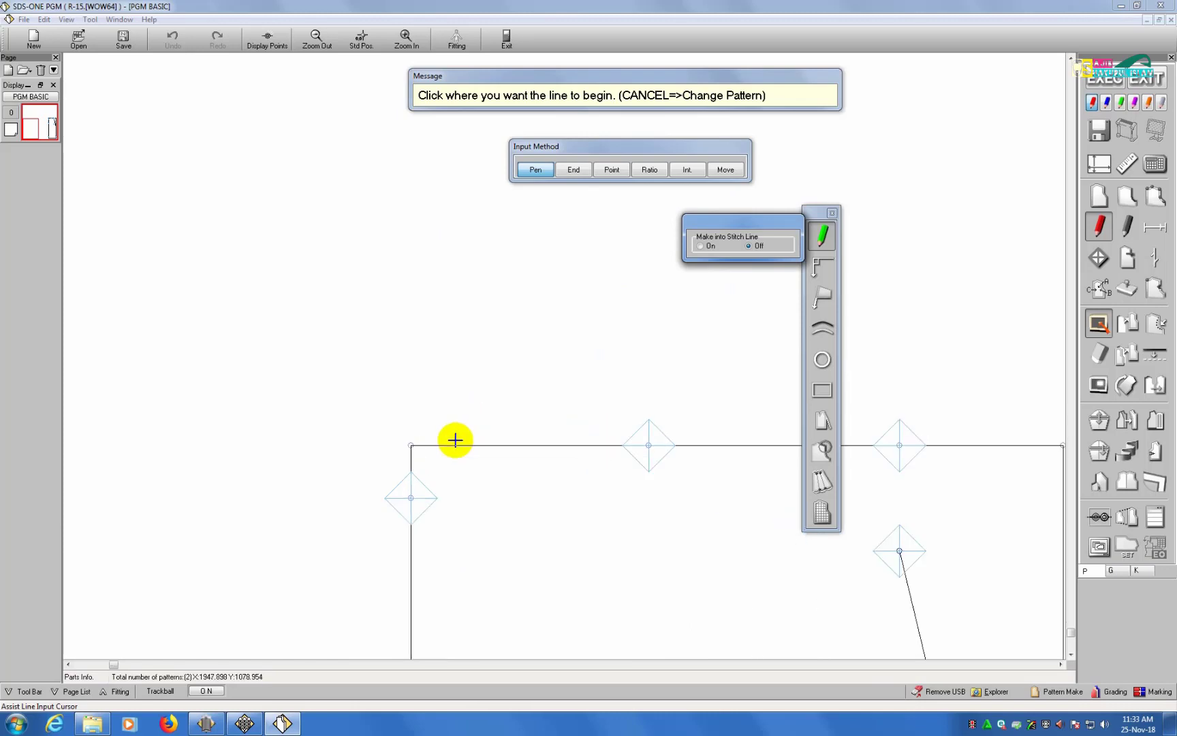
scroll(412, 436, "right", 3)
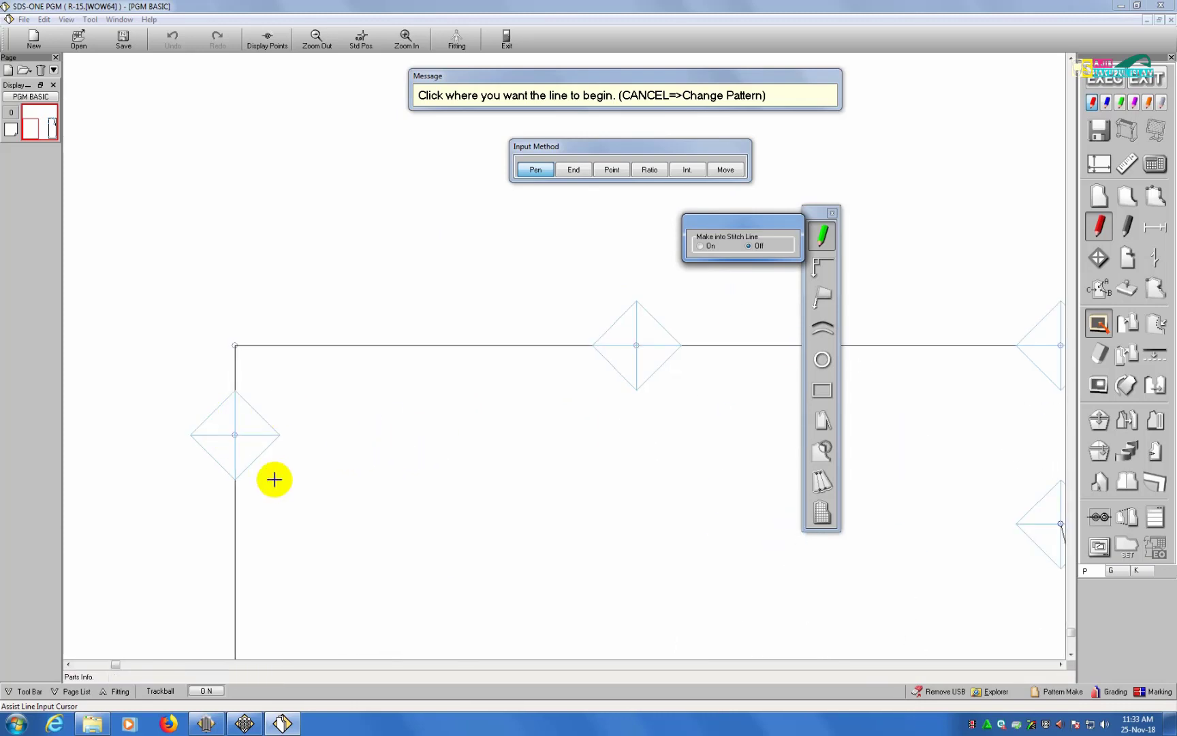
left_click(235, 434)
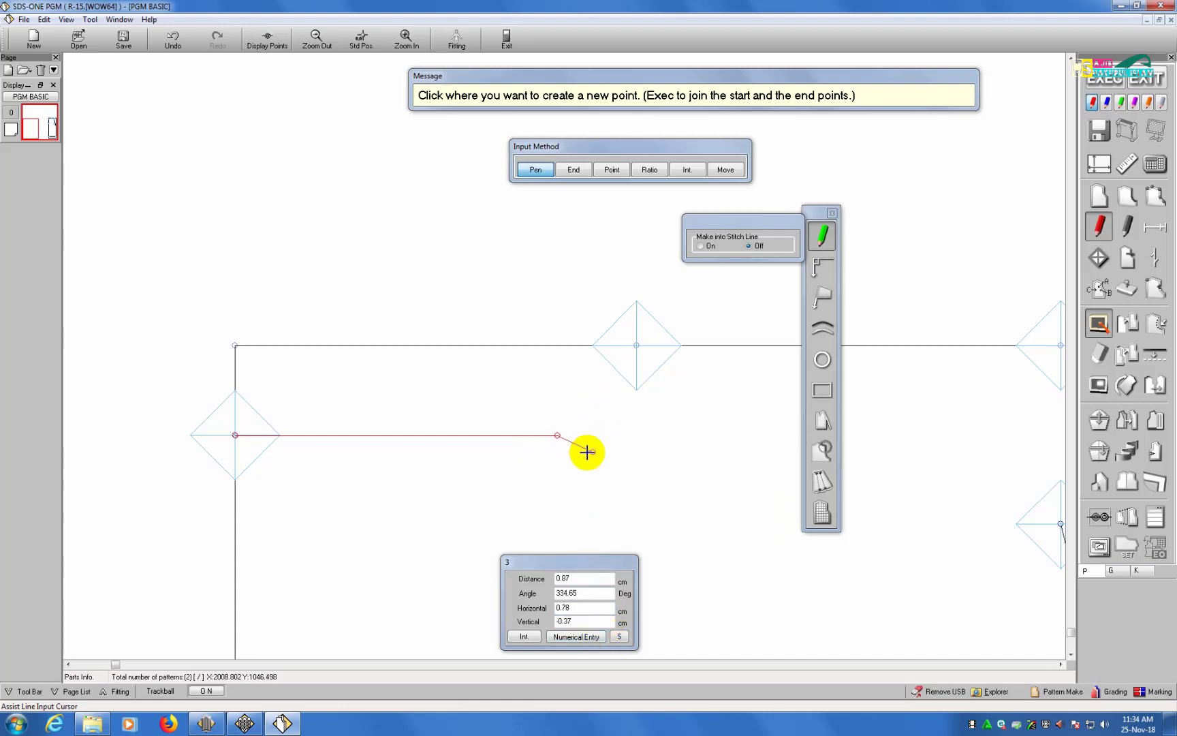
Try to continue the assist line as a curve from its inner end up toward the middle guide point on the top edge.
left_click(578, 431)
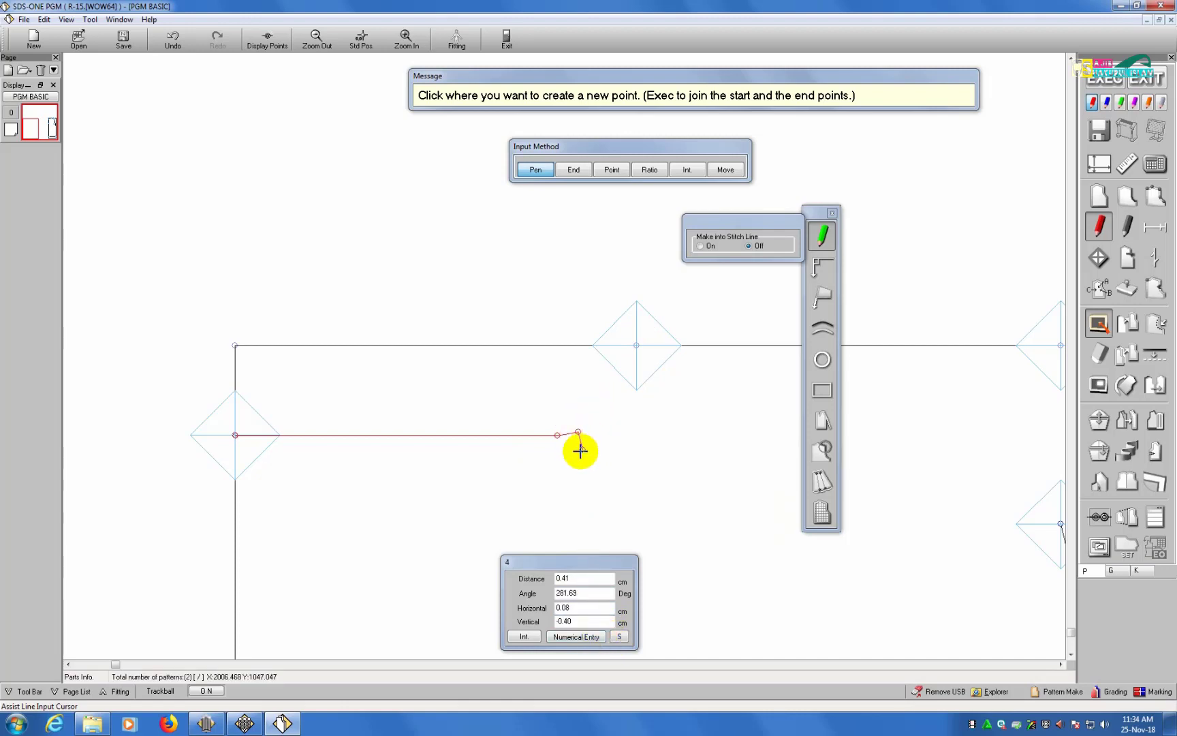
key("ctrl+z")
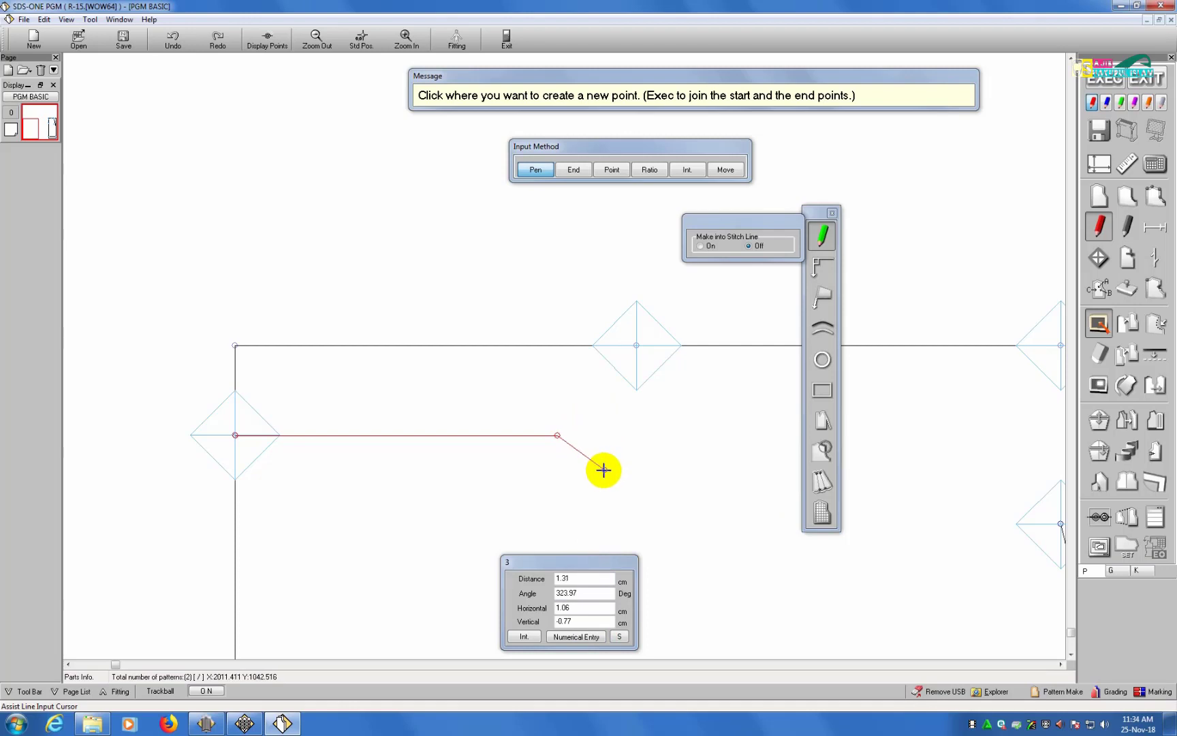
left_click(581, 429)
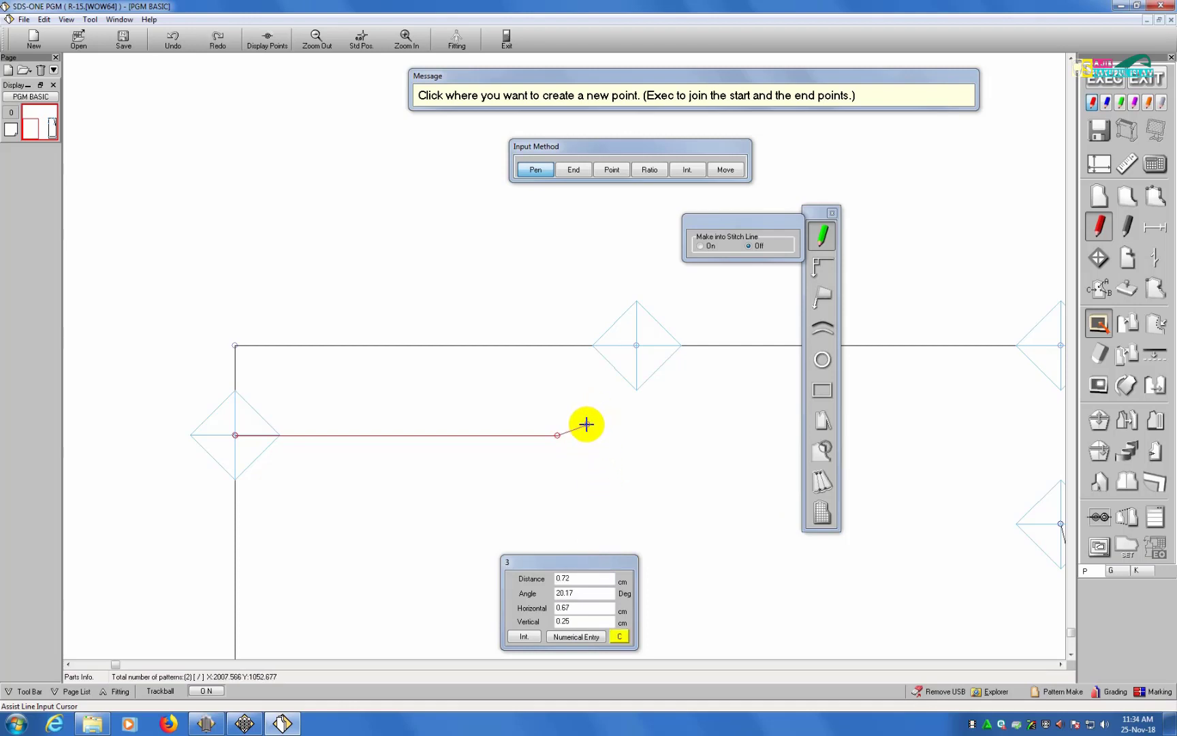
left_click(585, 421)
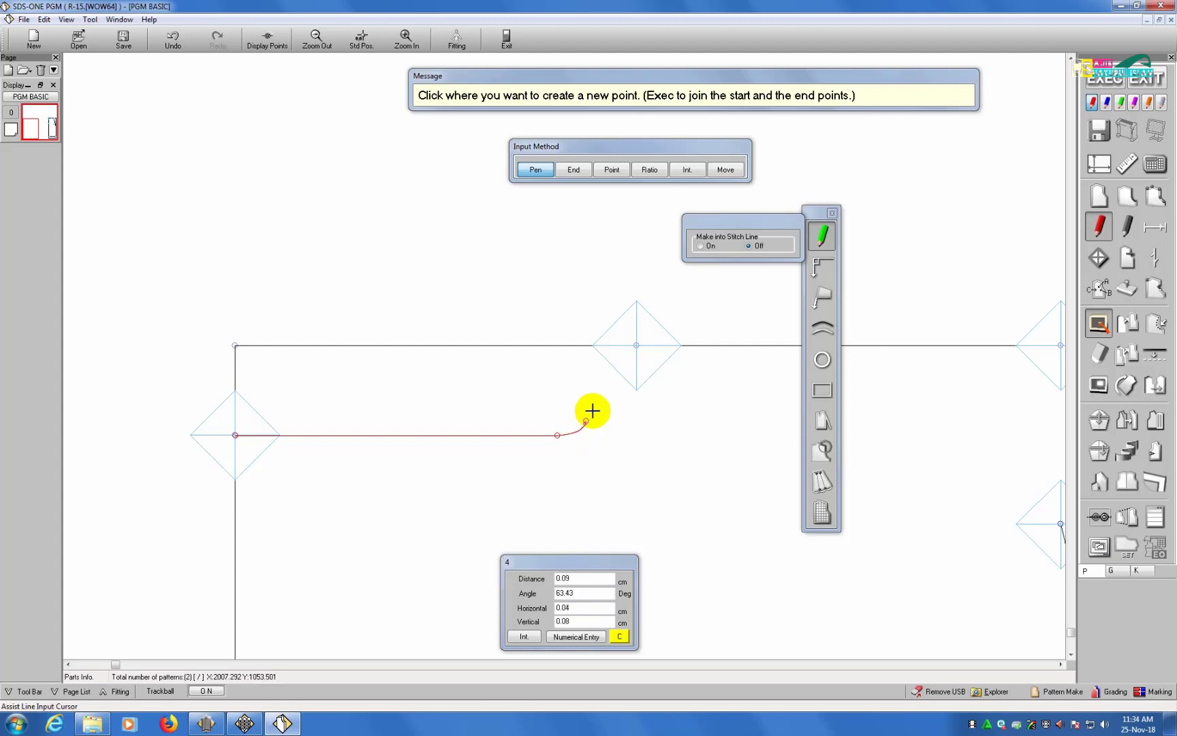
left_click(598, 402)
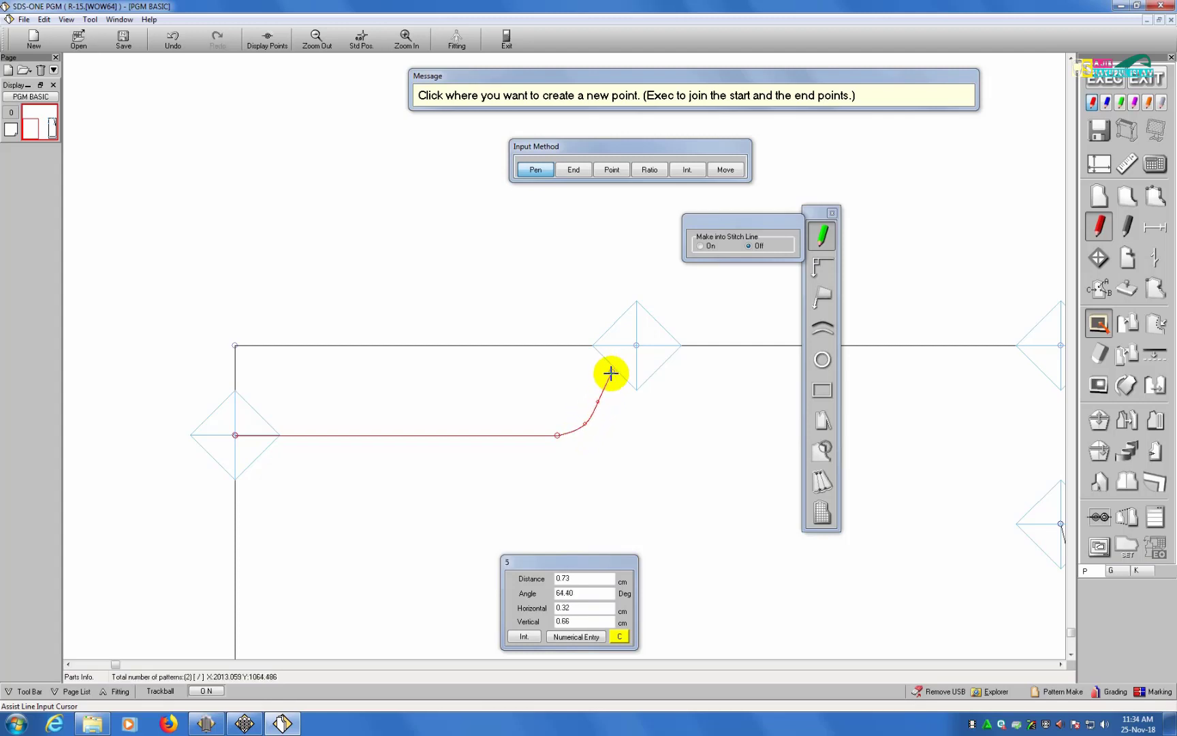
key("ctrl+z")
key("ctrl+z")
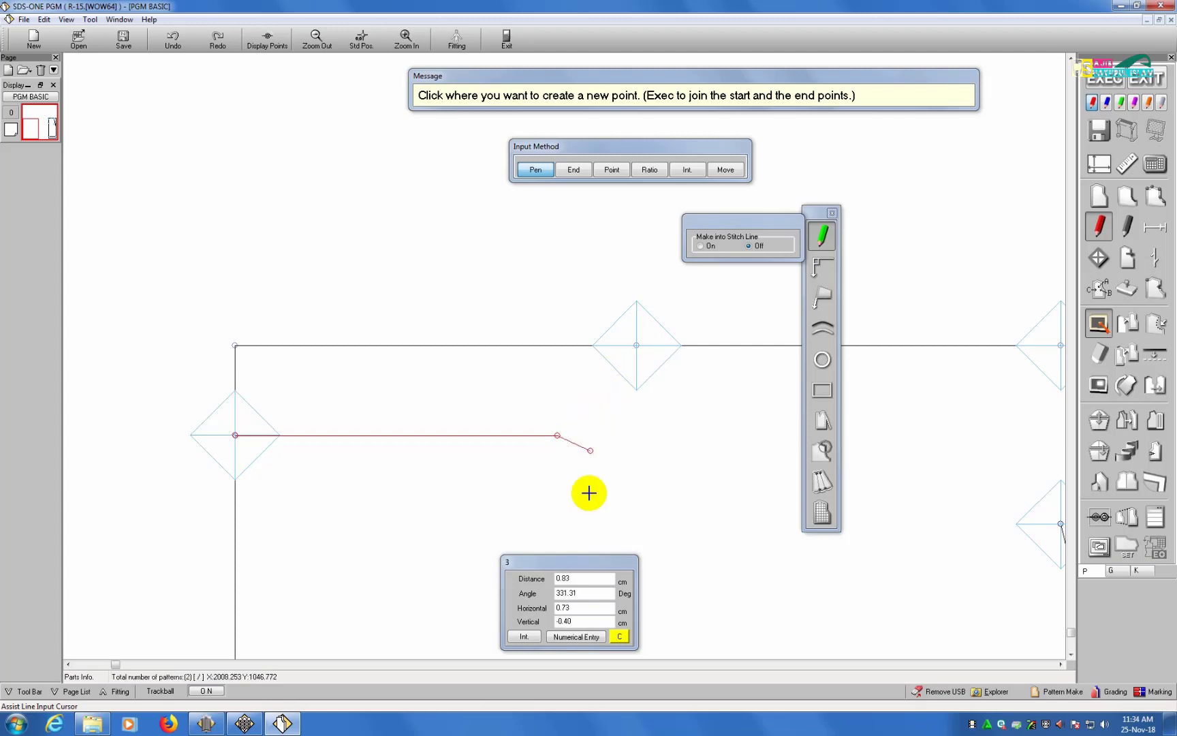
left_click(617, 638)
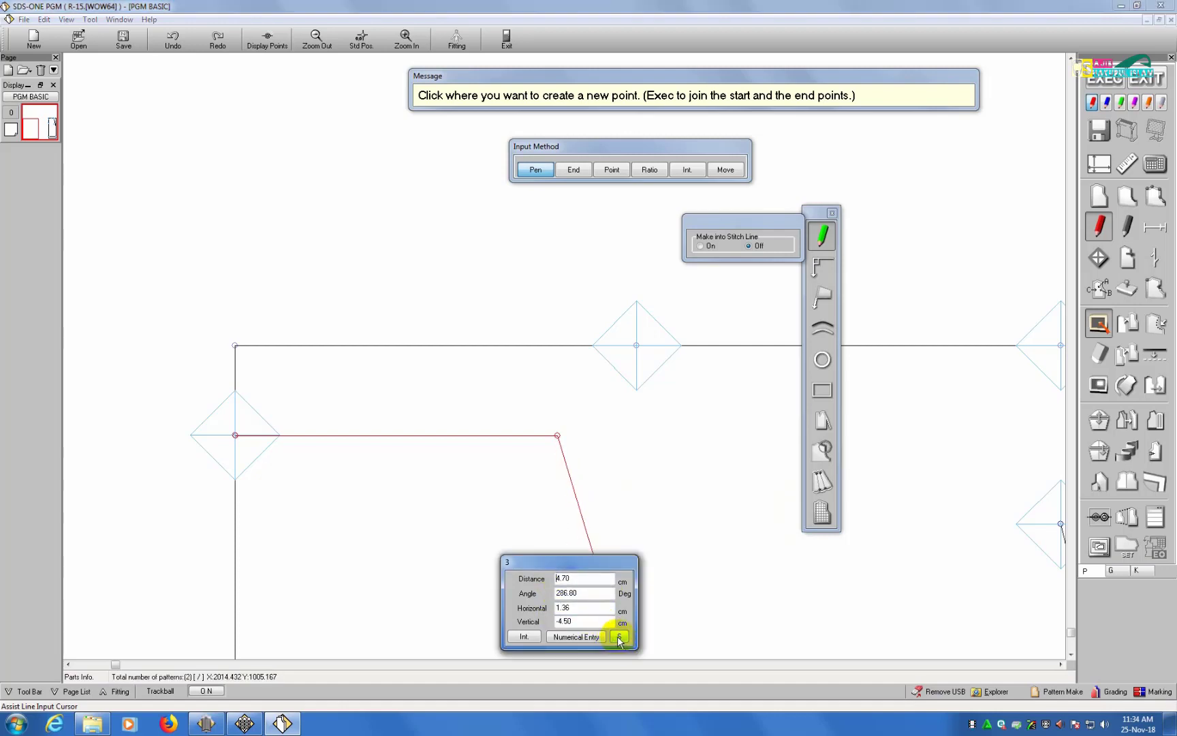
Finish the upper assist line as a curve through two intermediate points up to the middle guide point on the top edge.
left_click(619, 638)
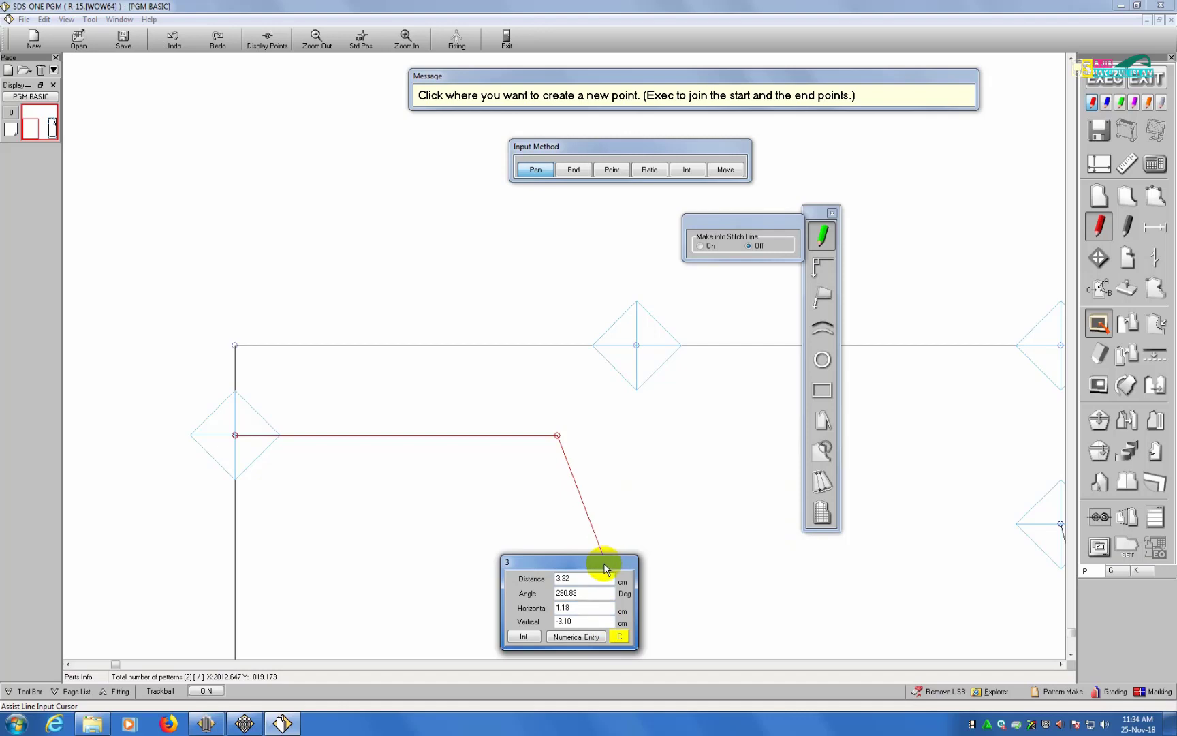
left_click(584, 419)
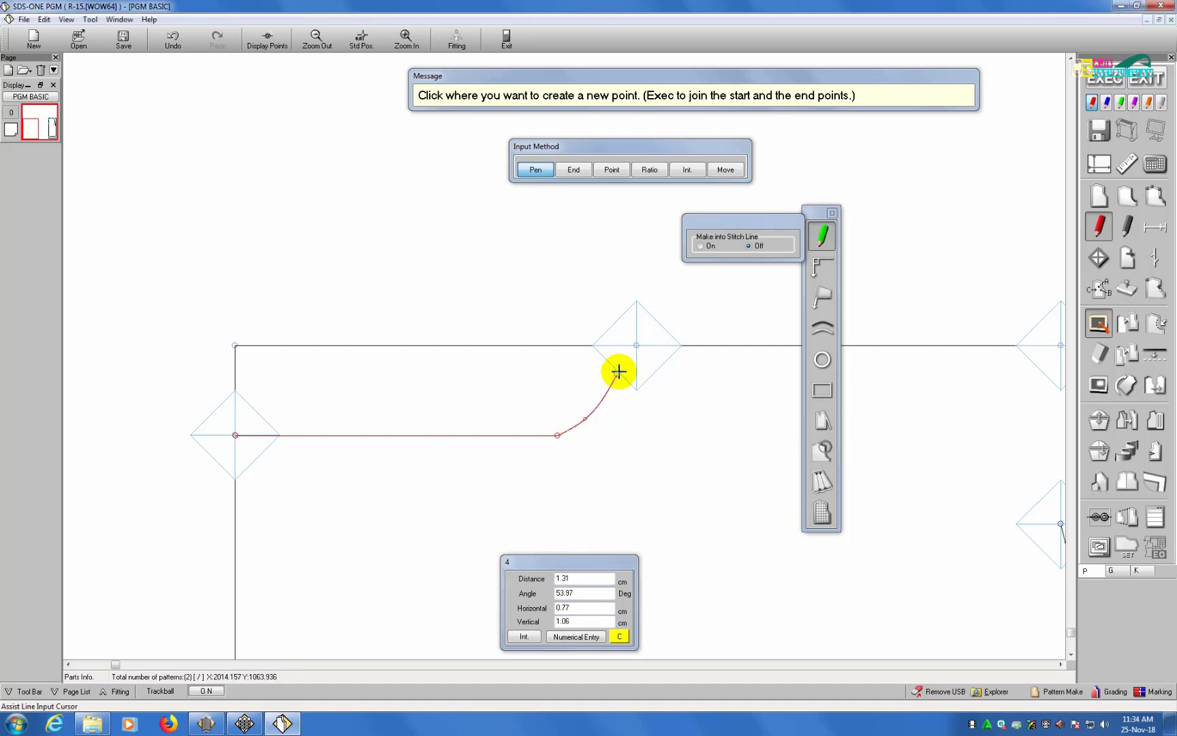
left_click(622, 375)
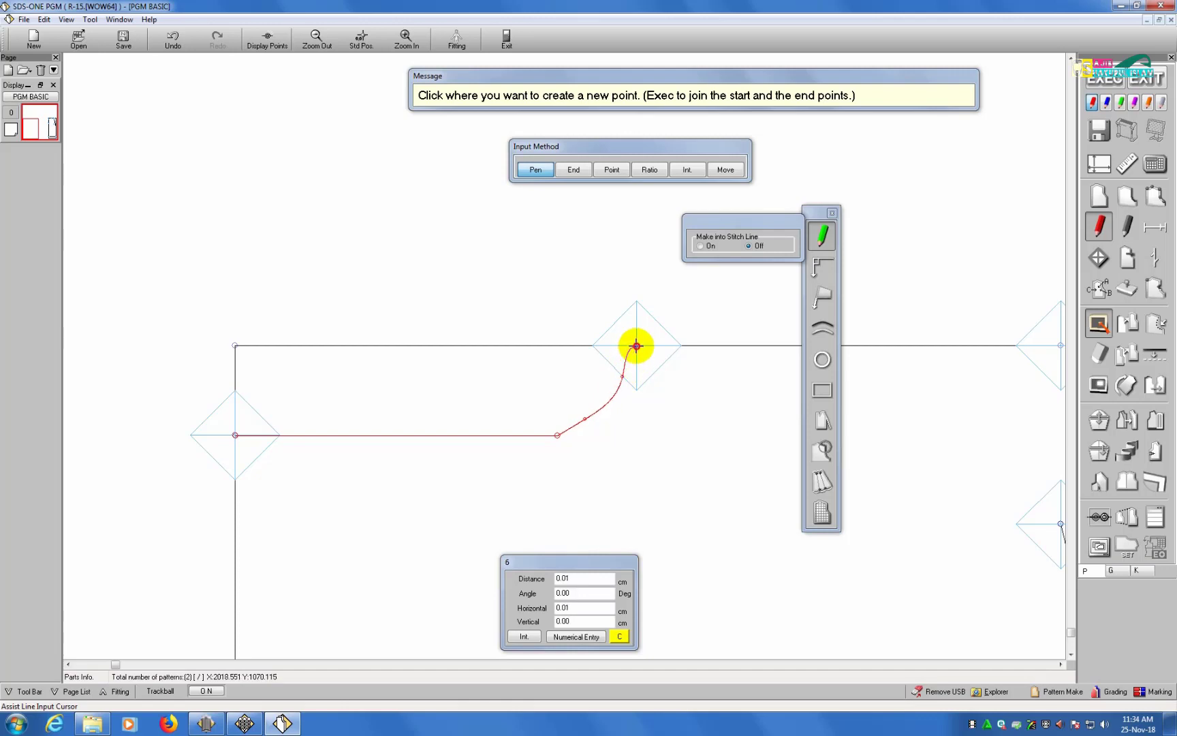
right_click(537, 493)
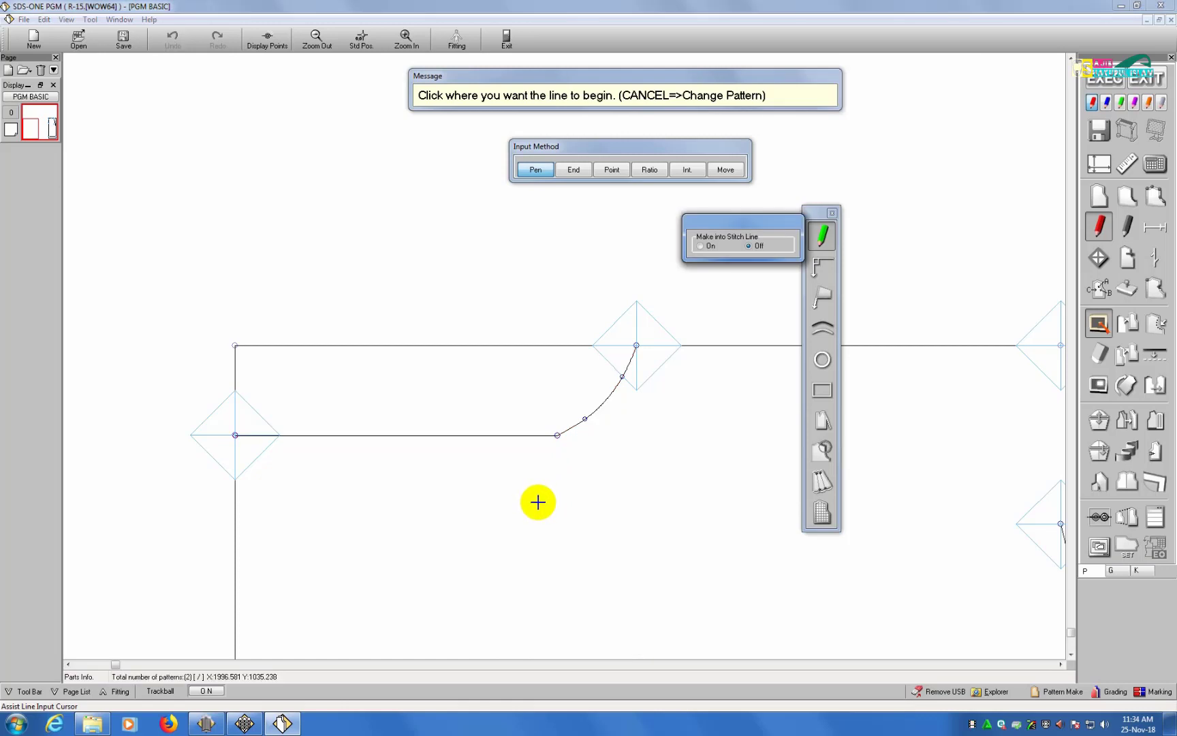
Start a second assist line at the lower guide point on the pattern's left edge with a short horizontal segment running inward.
scroll(538, 503, "down", 1)
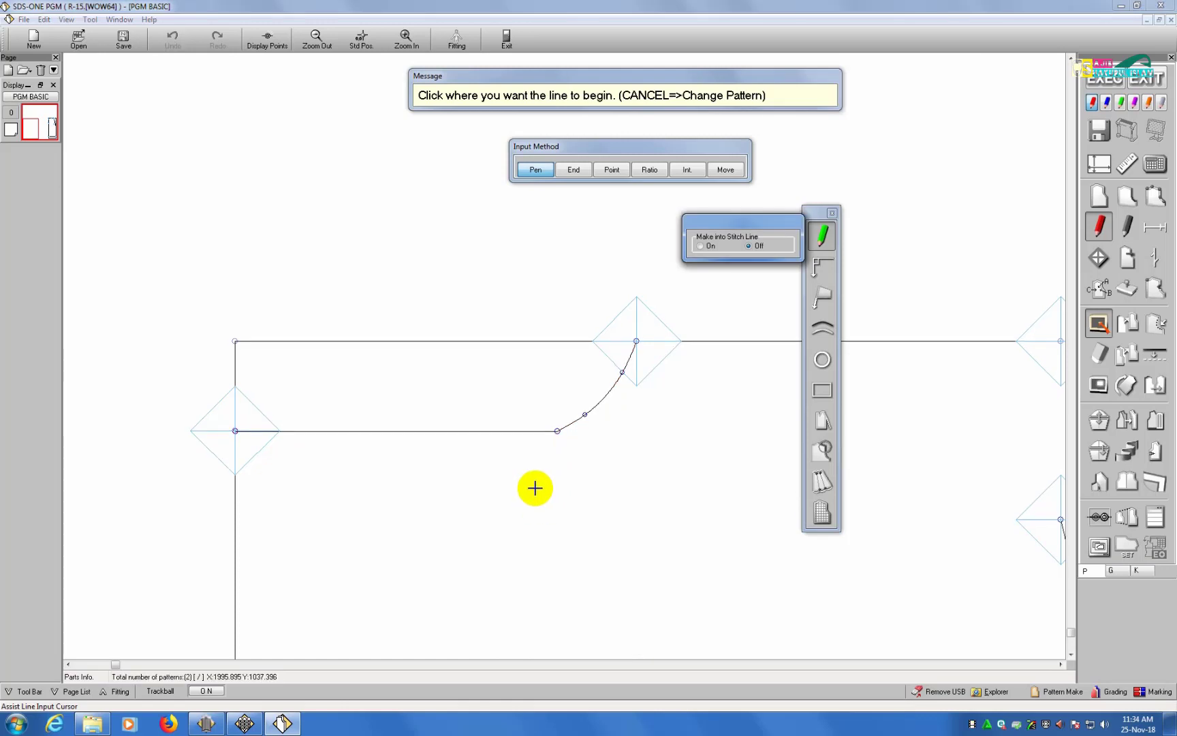
scroll(535, 488, "down", 5)
scroll(537, 426, "down", 3)
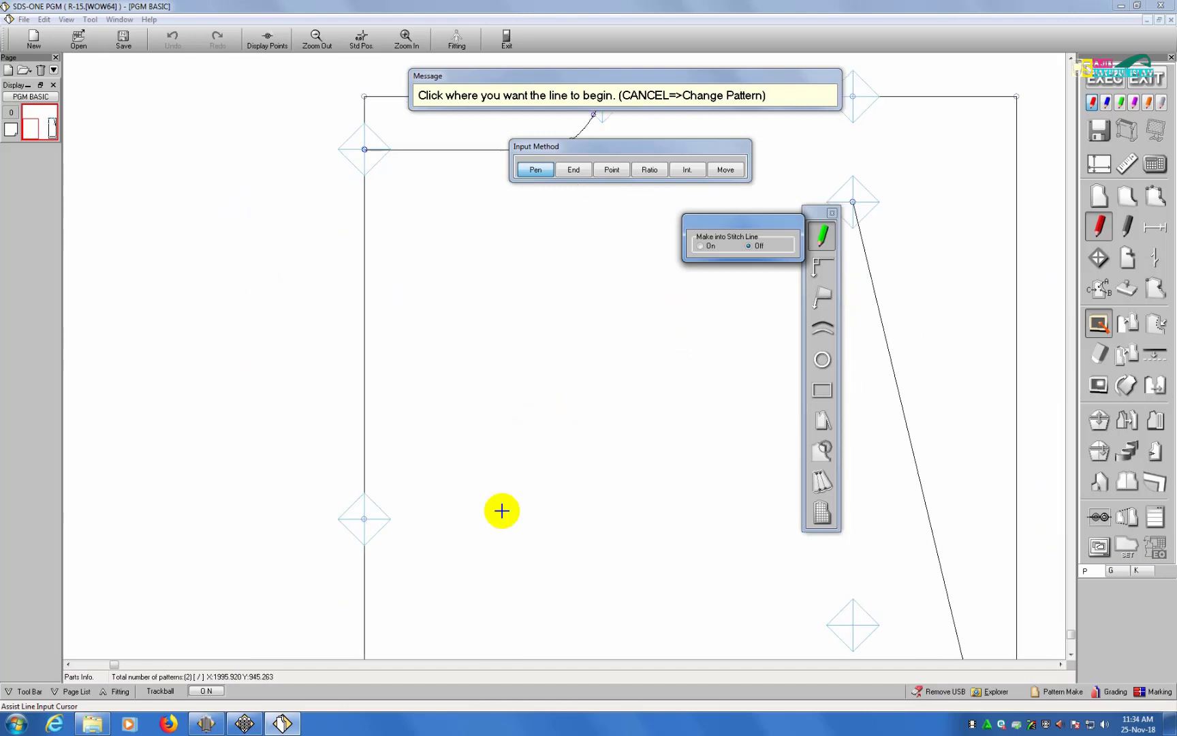
scroll(463, 514, "down", 1)
scroll(341, 539, "up", 1)
left_click(356, 538)
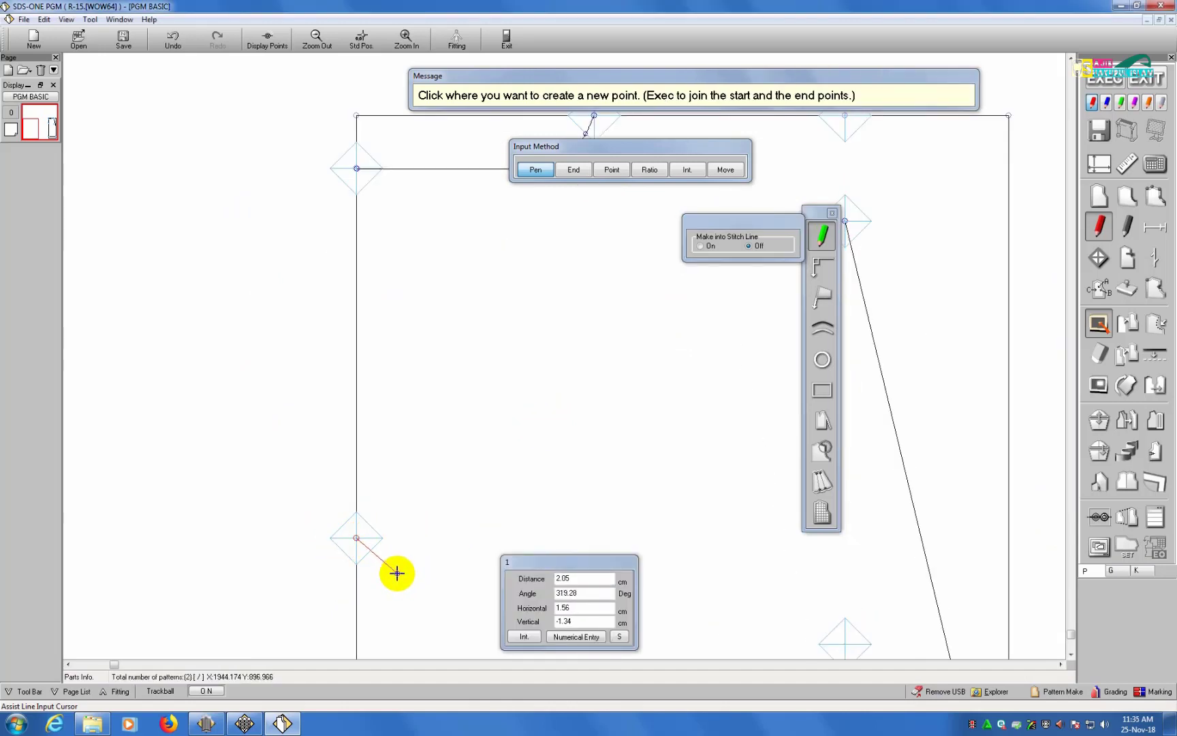
scroll(491, 539, "right", 4)
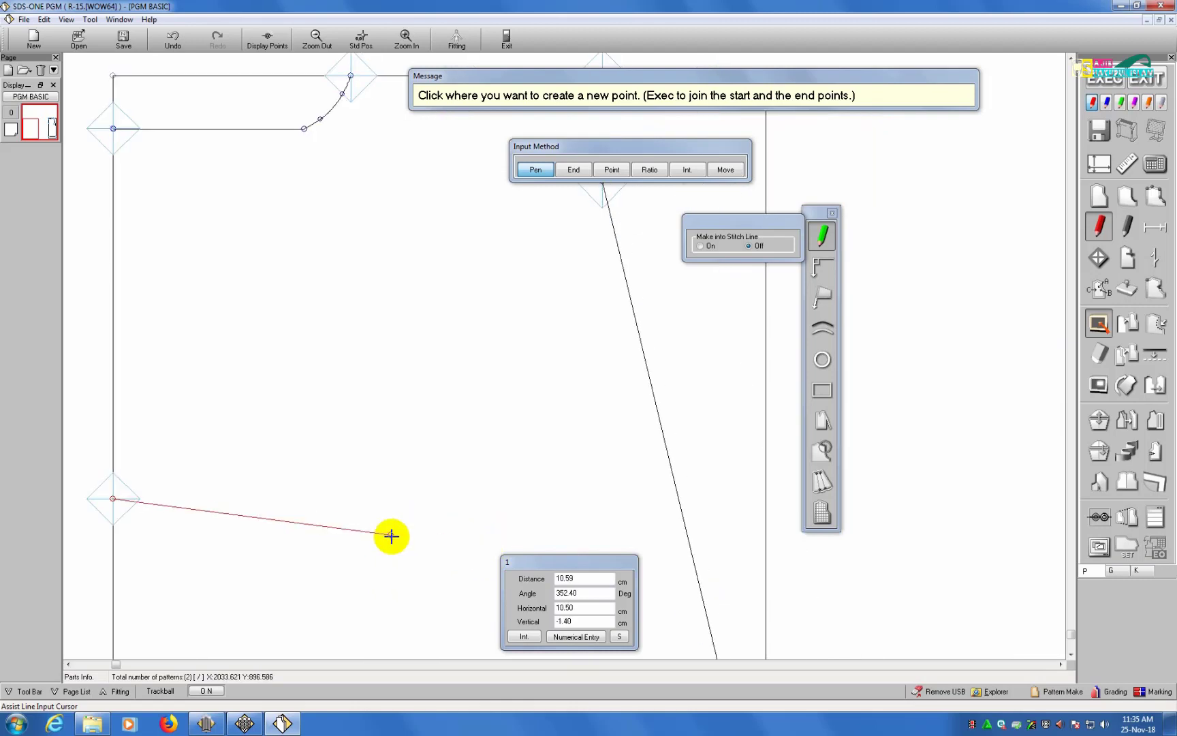
scroll(391, 536, "down", 1)
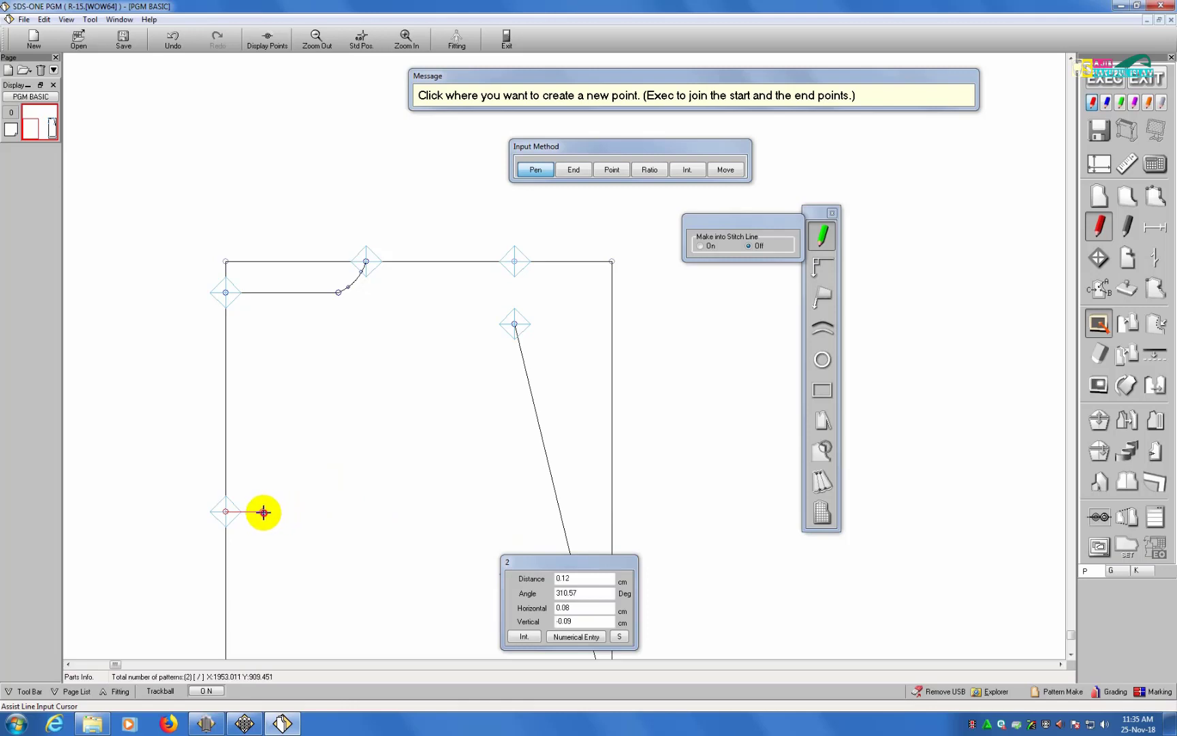
left_click(263, 512)
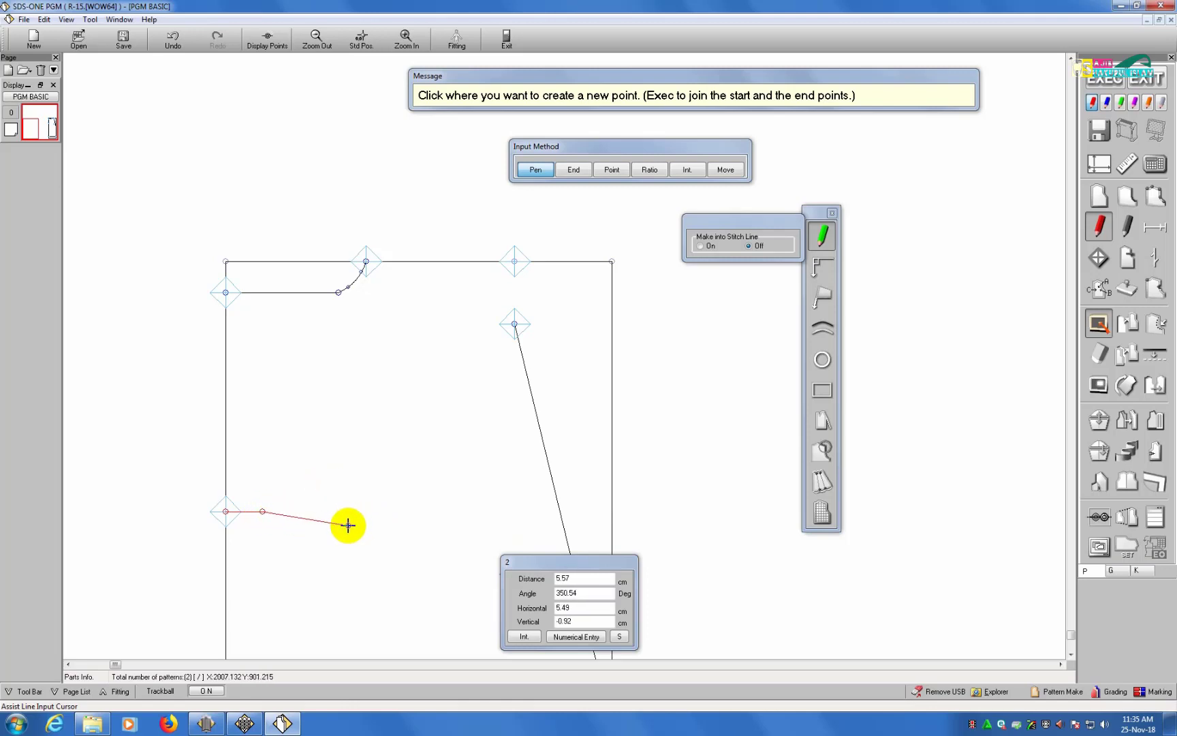
Finish the second assist line as a deep curve through three intermediate points up to the middle guide point on the top edge.
key("c")
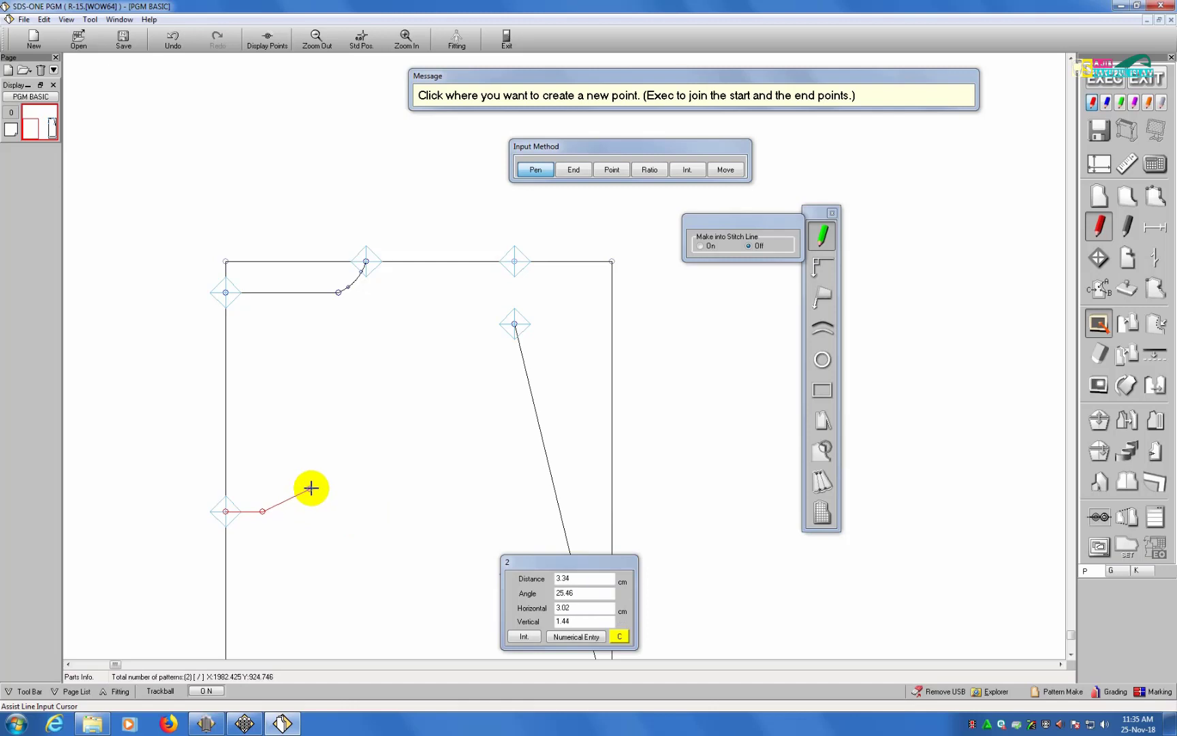
left_click(312, 488)
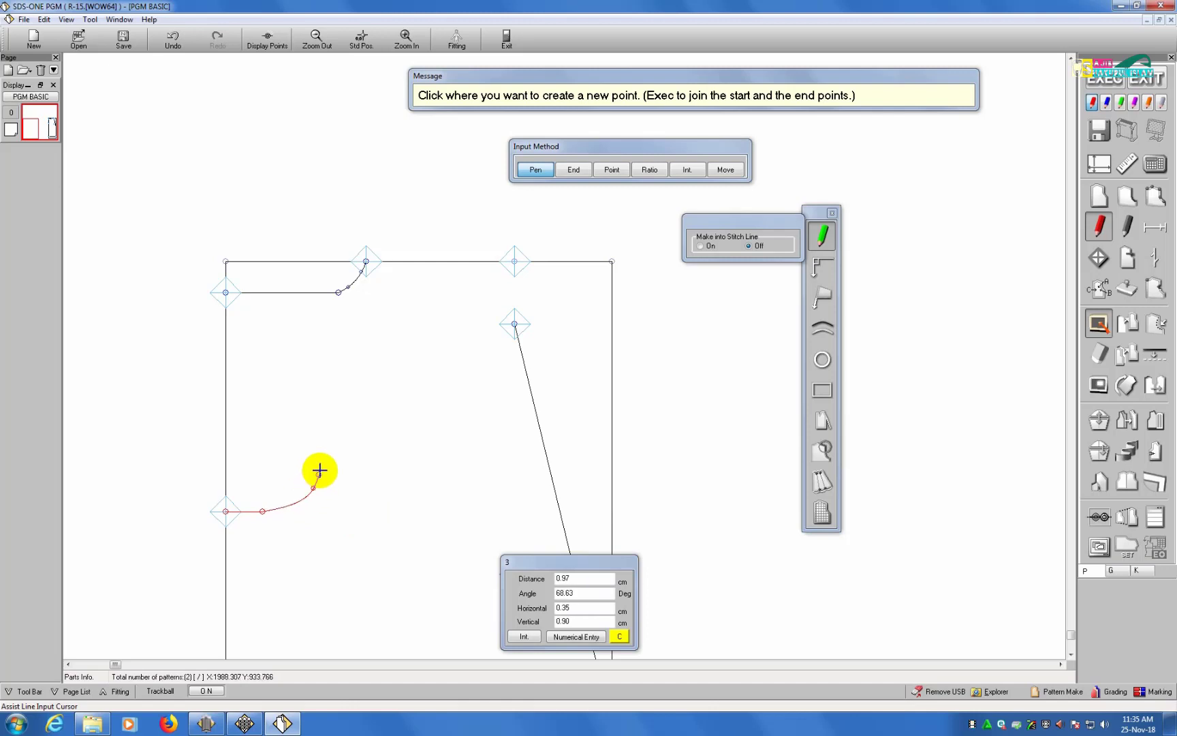
left_click(342, 432)
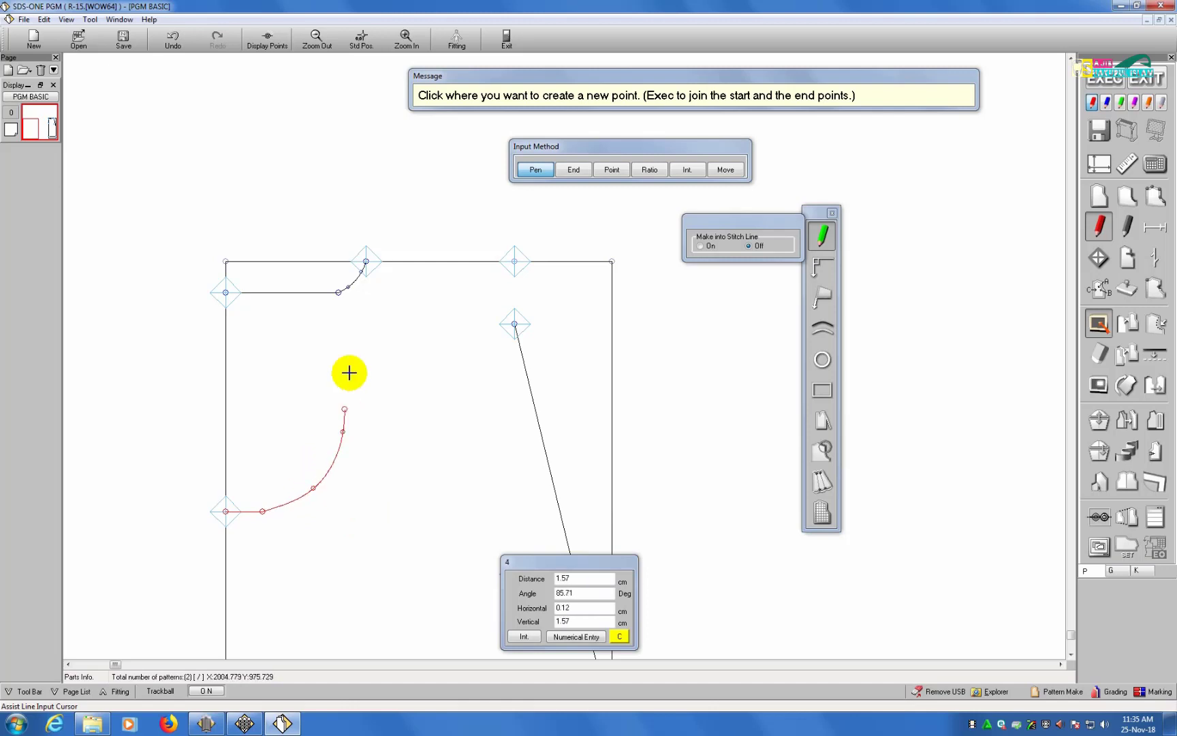
left_click(362, 306)
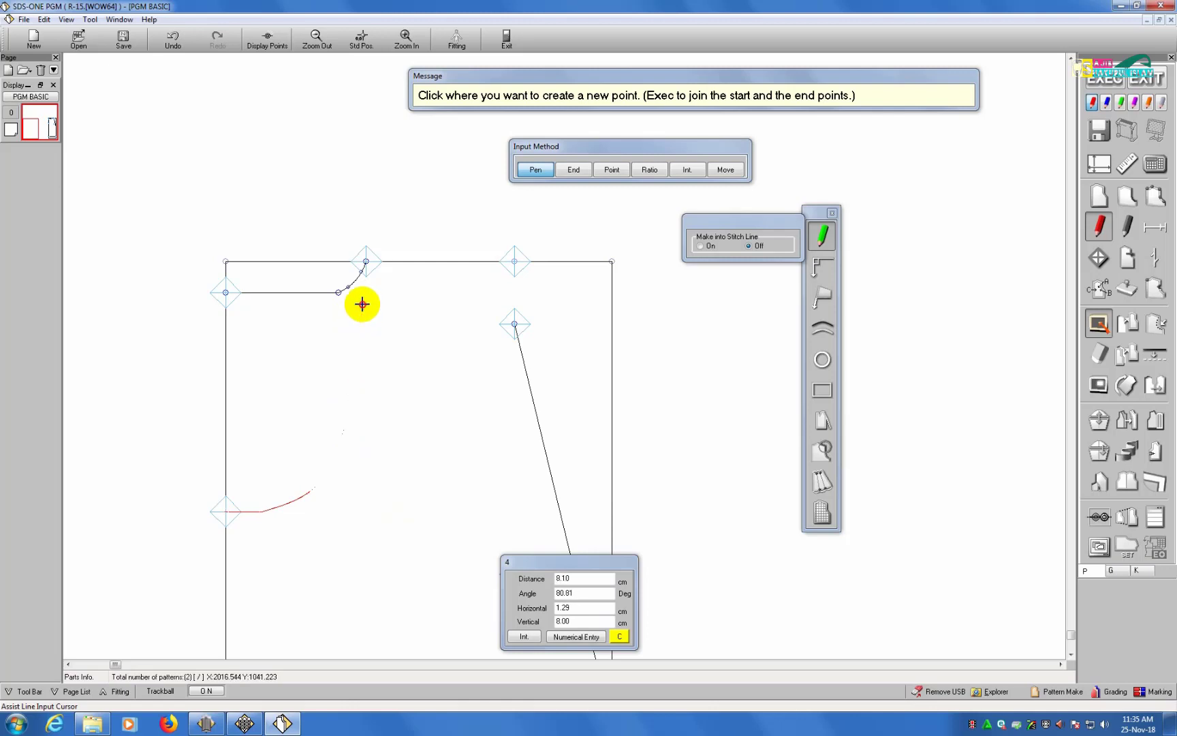
left_click(366, 260)
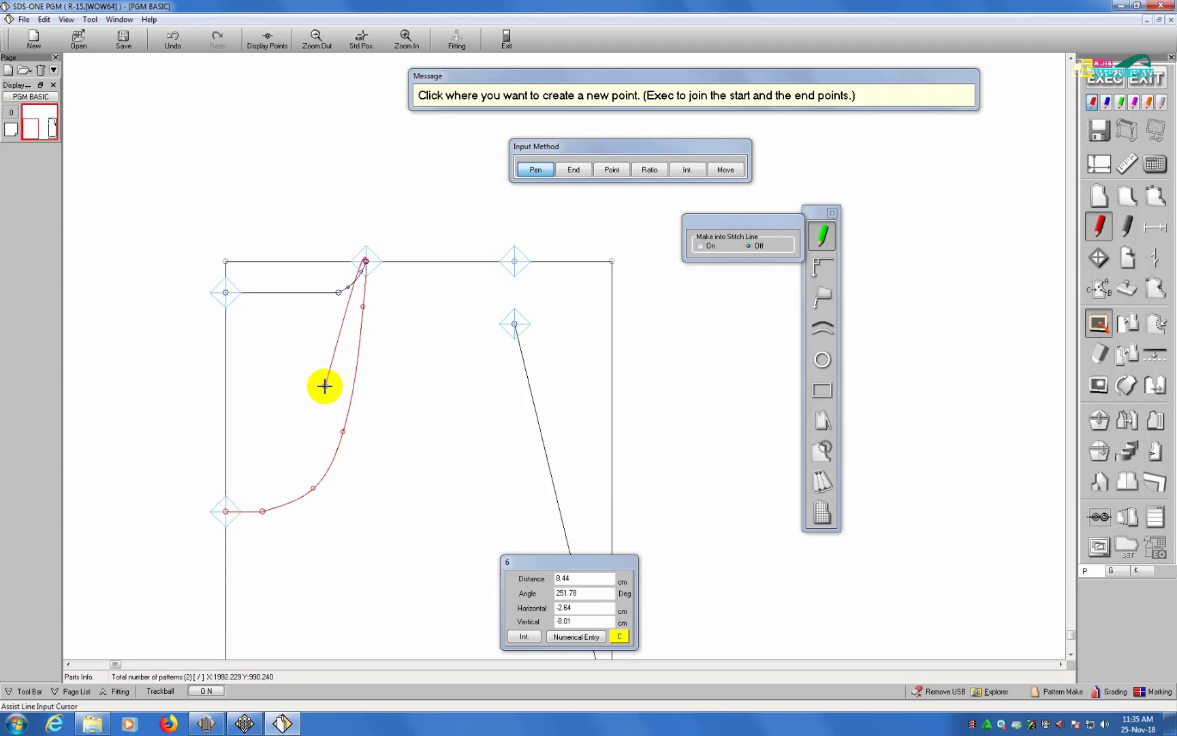
right_click(324, 386)
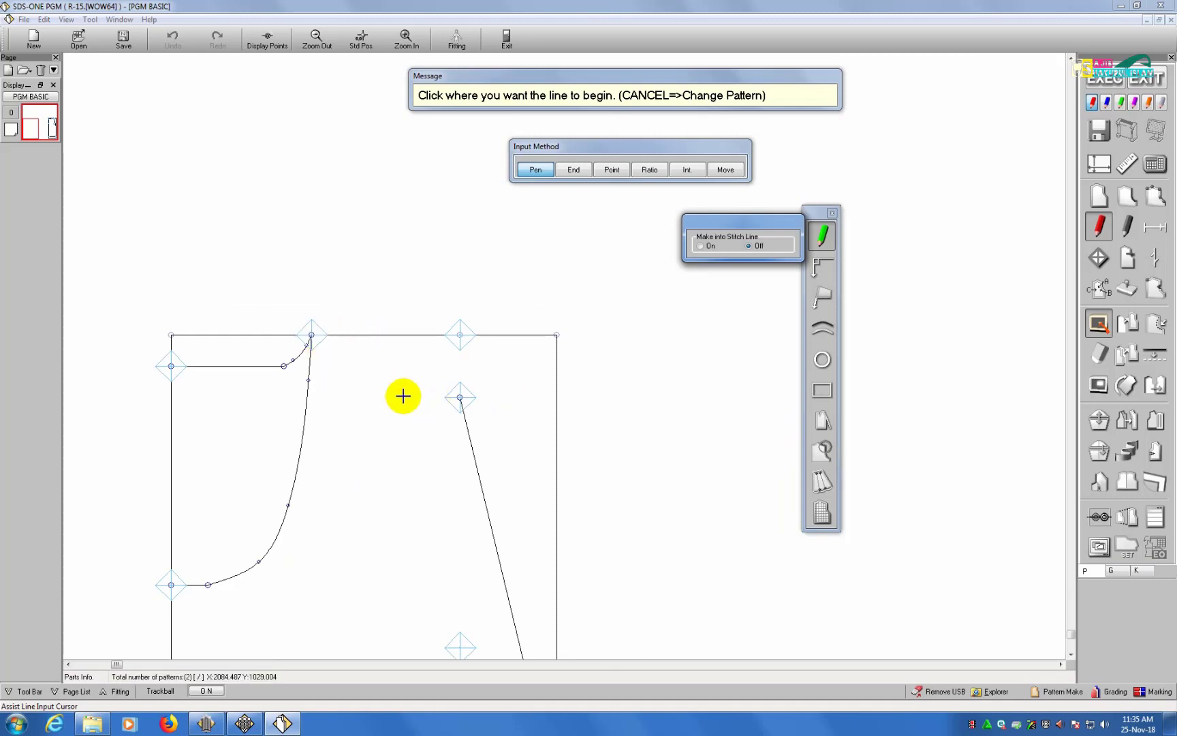
Draw a straight sloping assist line from the top edge's middle guide point to the guide point at the slanted line's upper end.
scroll(402, 394, "up", 2)
left_click(281, 339)
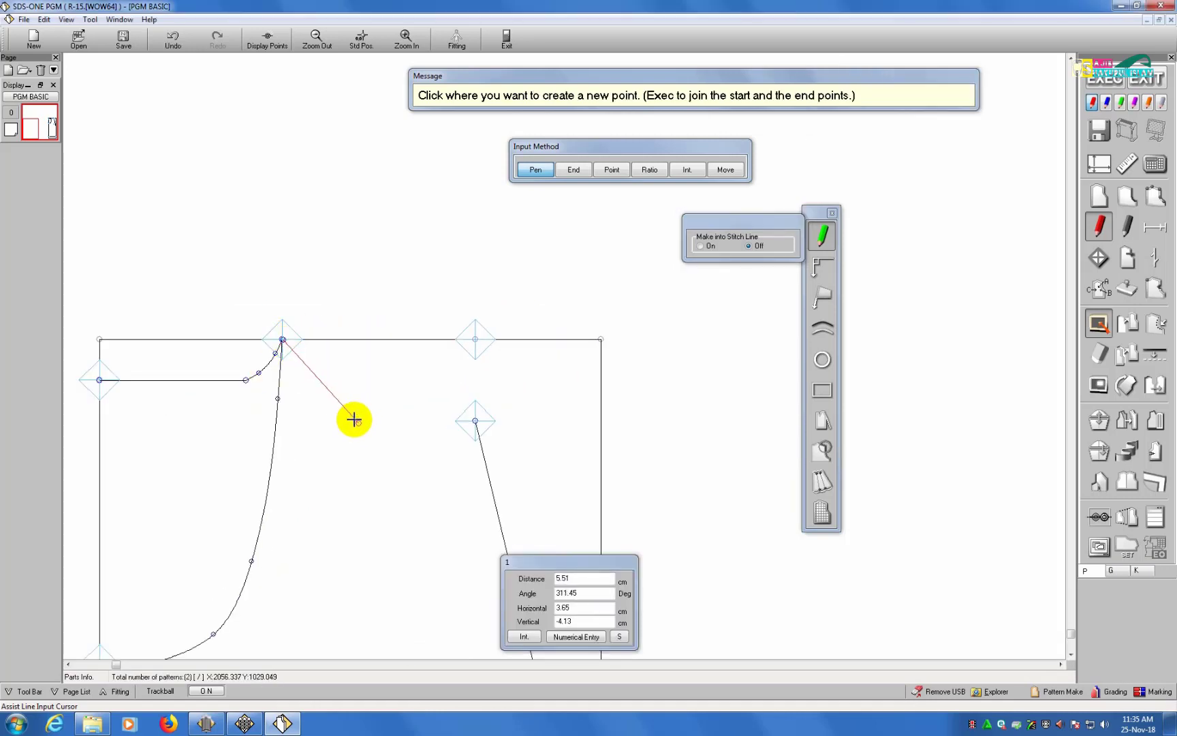
left_click(476, 420)
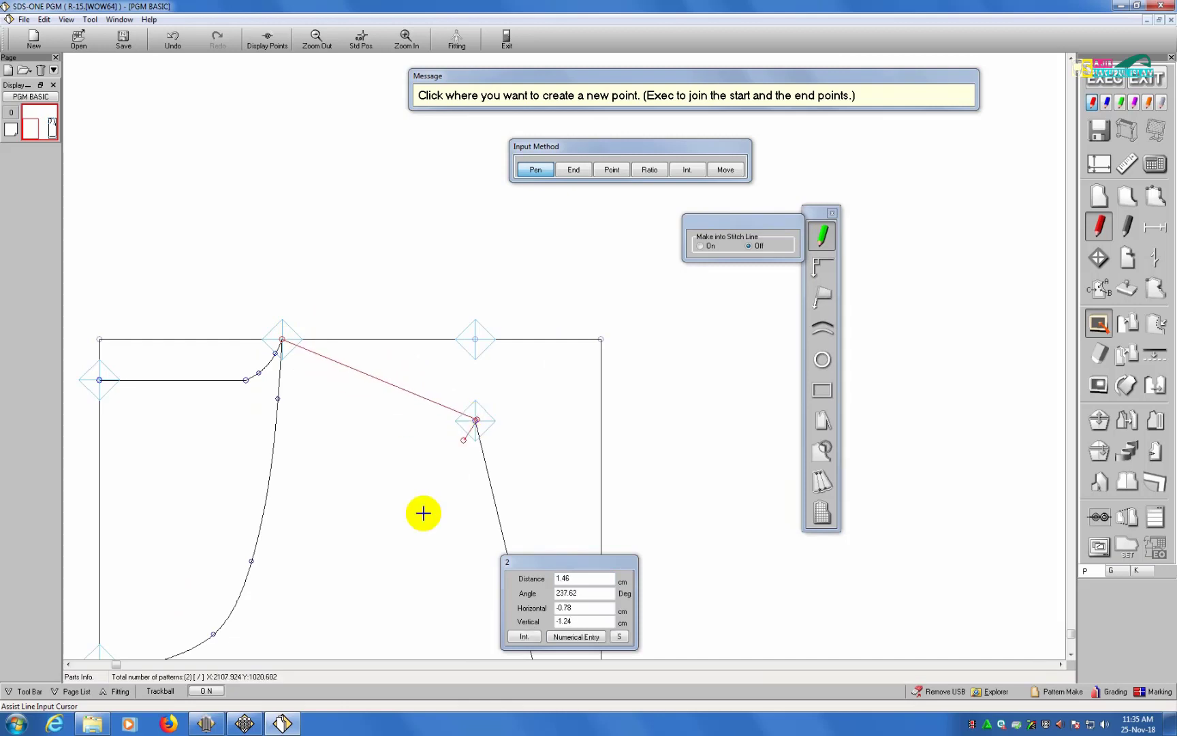
right_click(391, 570)
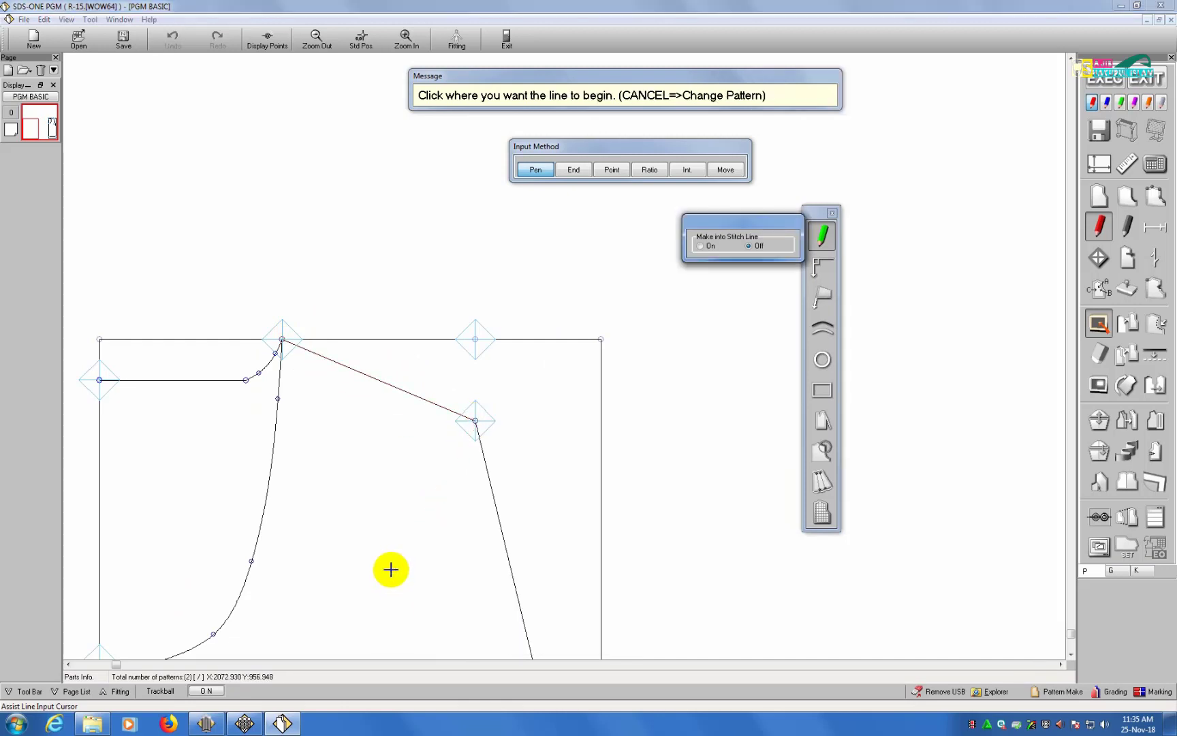
scroll(389, 572, "down", 5)
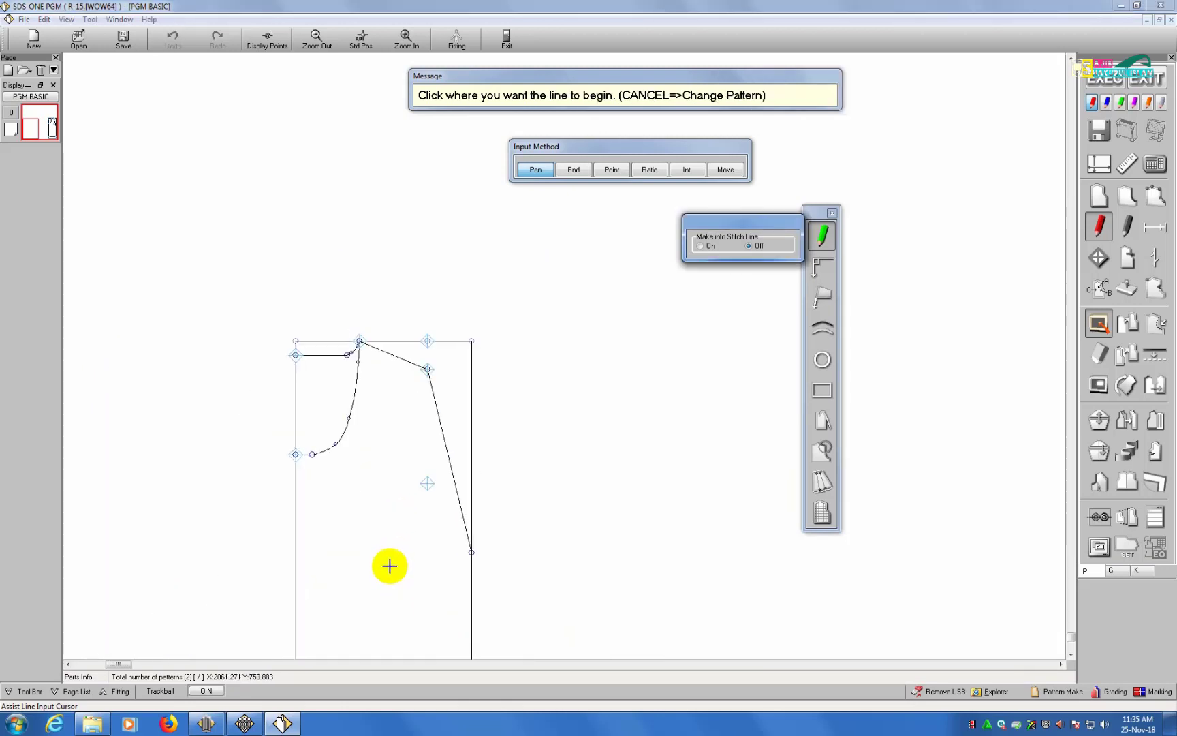
scroll(388, 567, "up", 3)
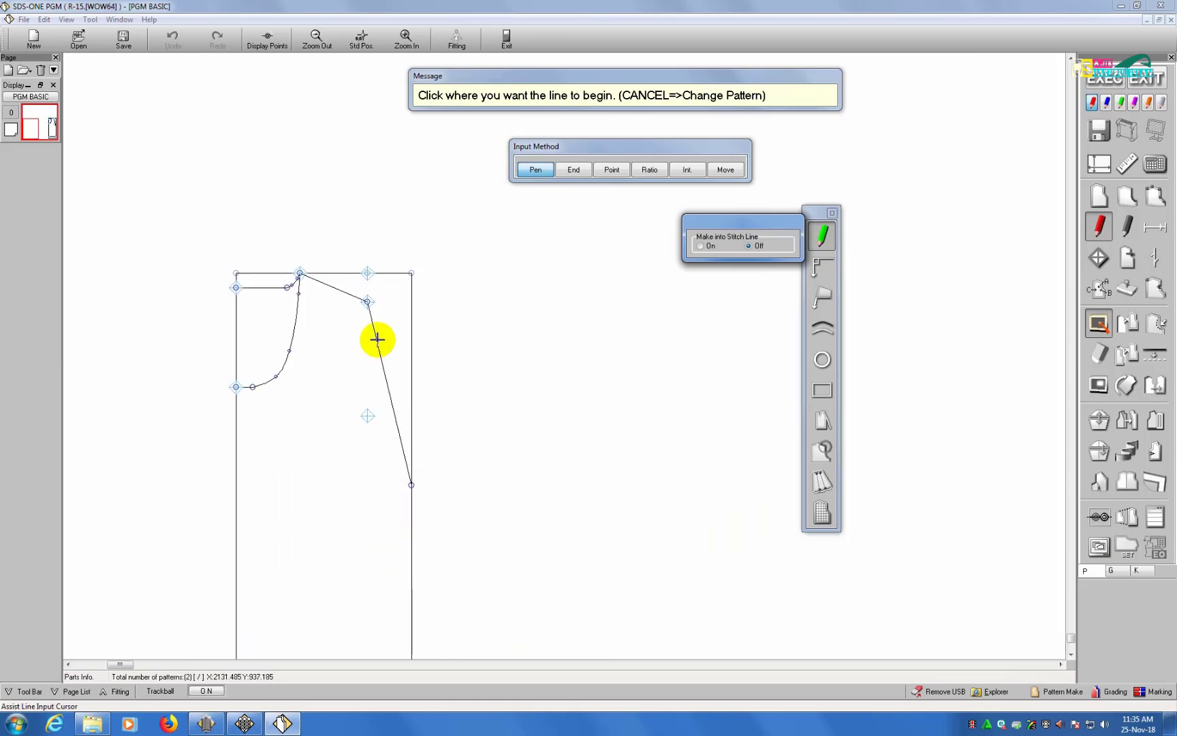
scroll(421, 531, "up", 2)
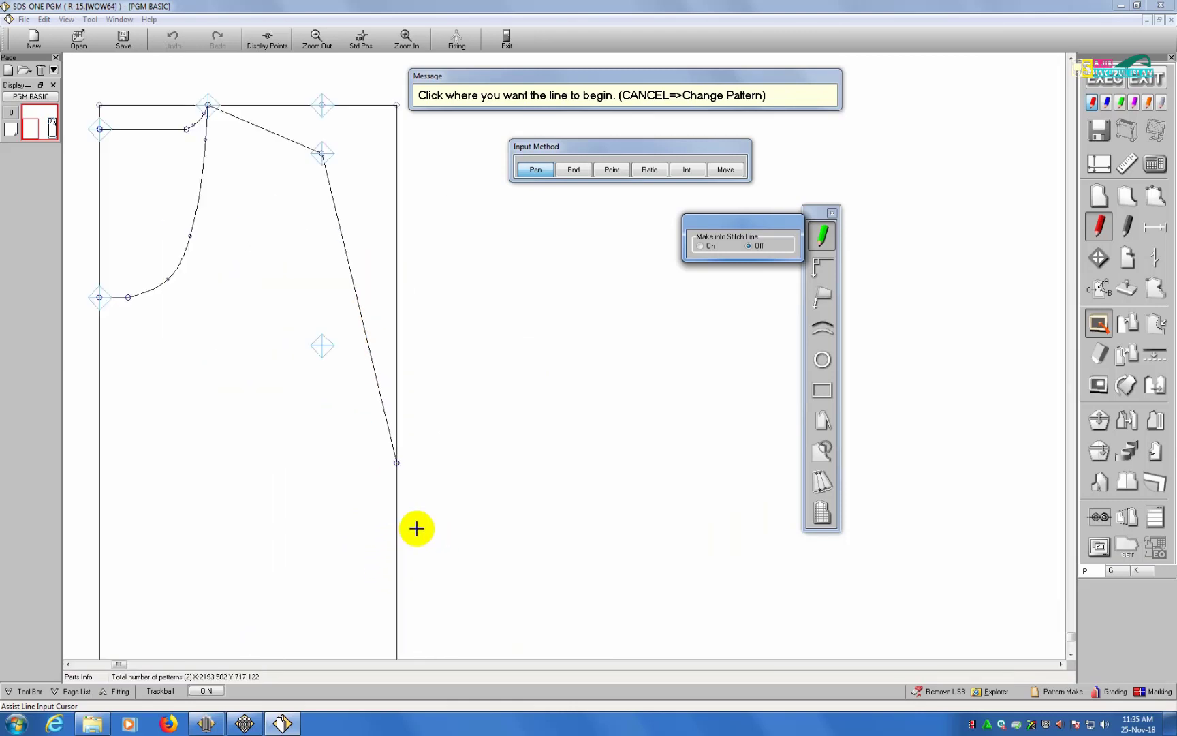
scroll(358, 366, "up", 4)
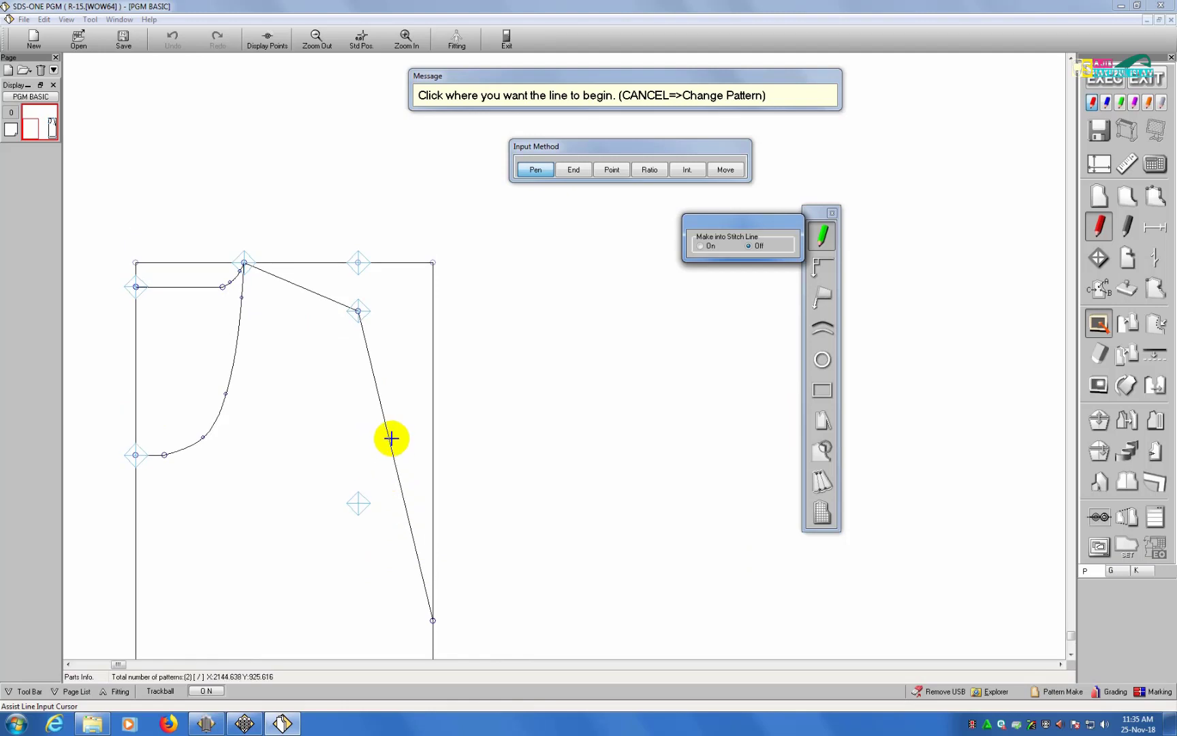
scroll(528, 342, "down", 2)
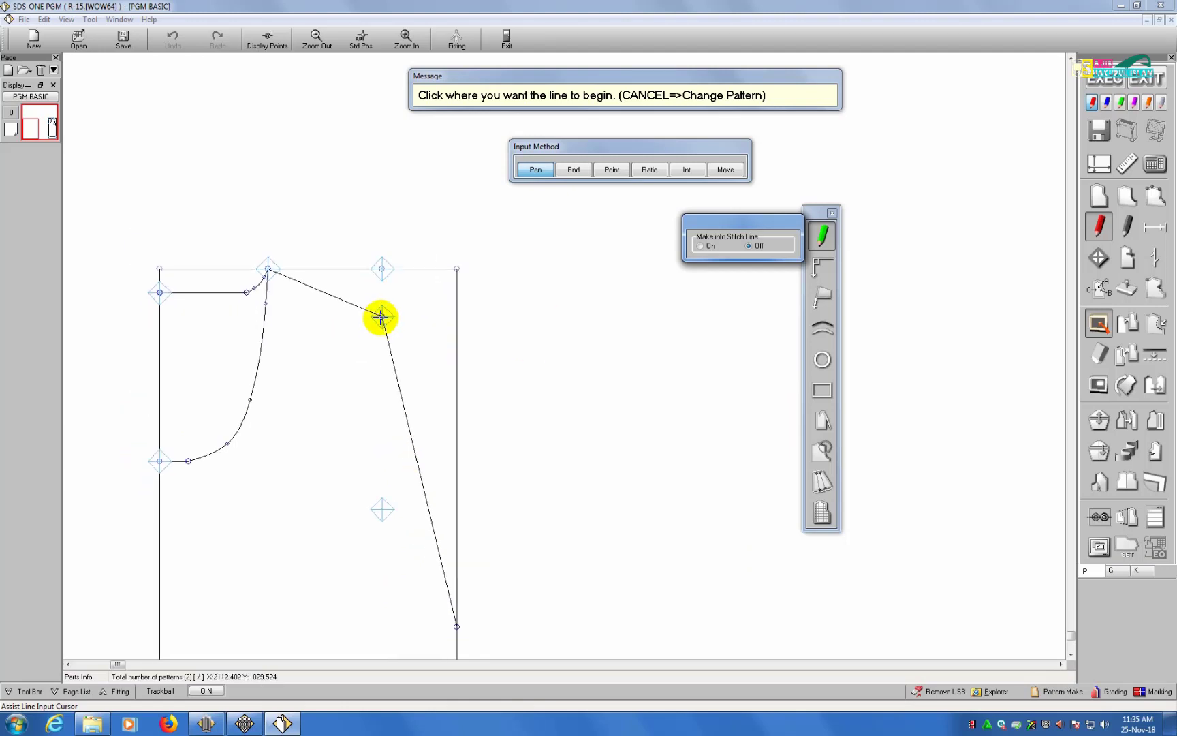
left_click(381, 317)
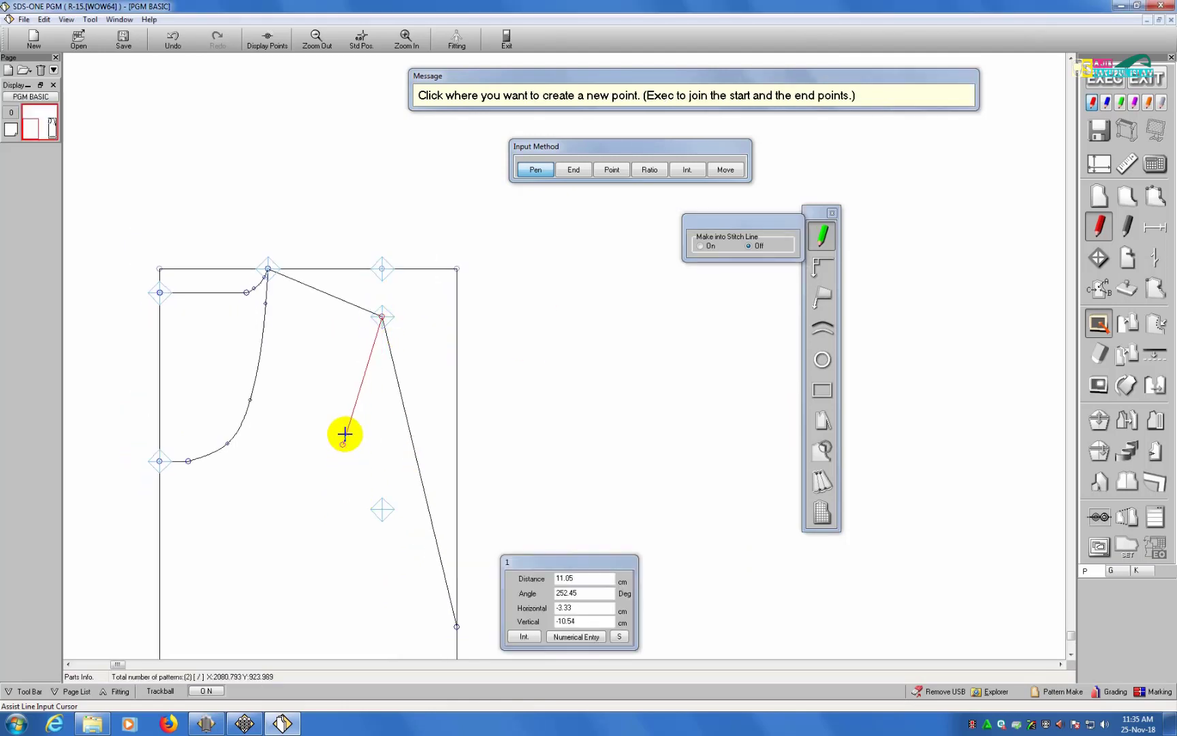
key("c")
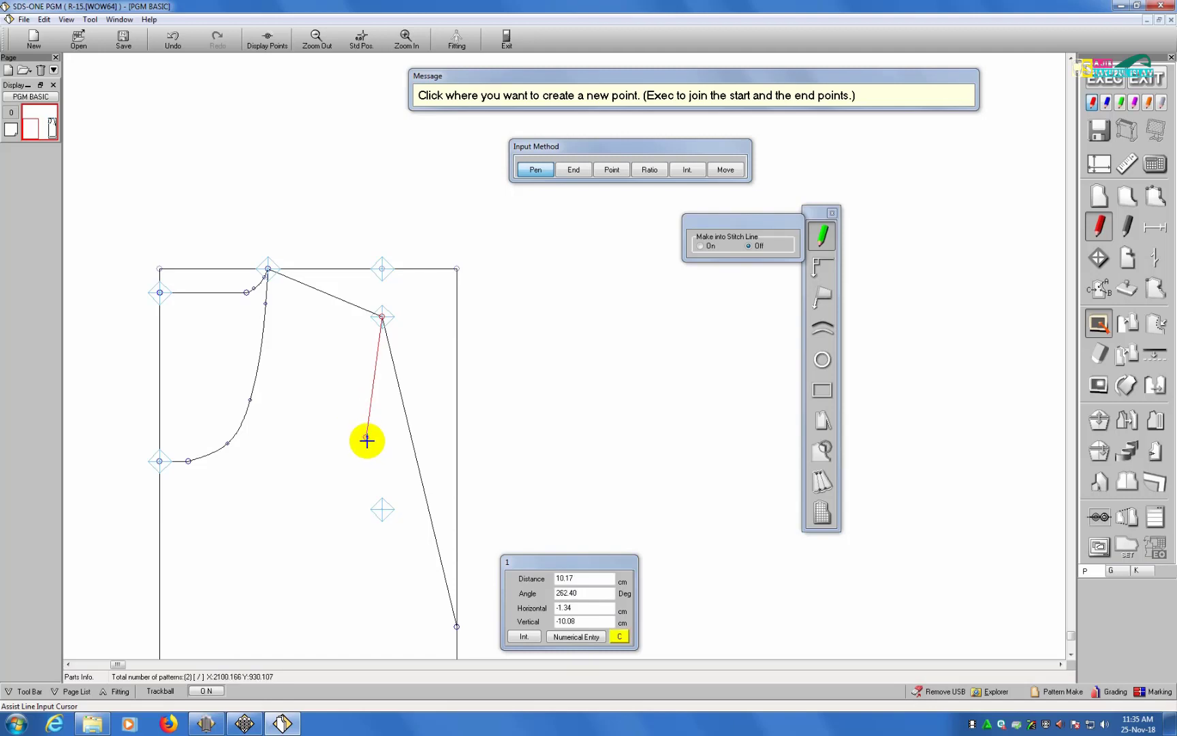
left_click(381, 510)
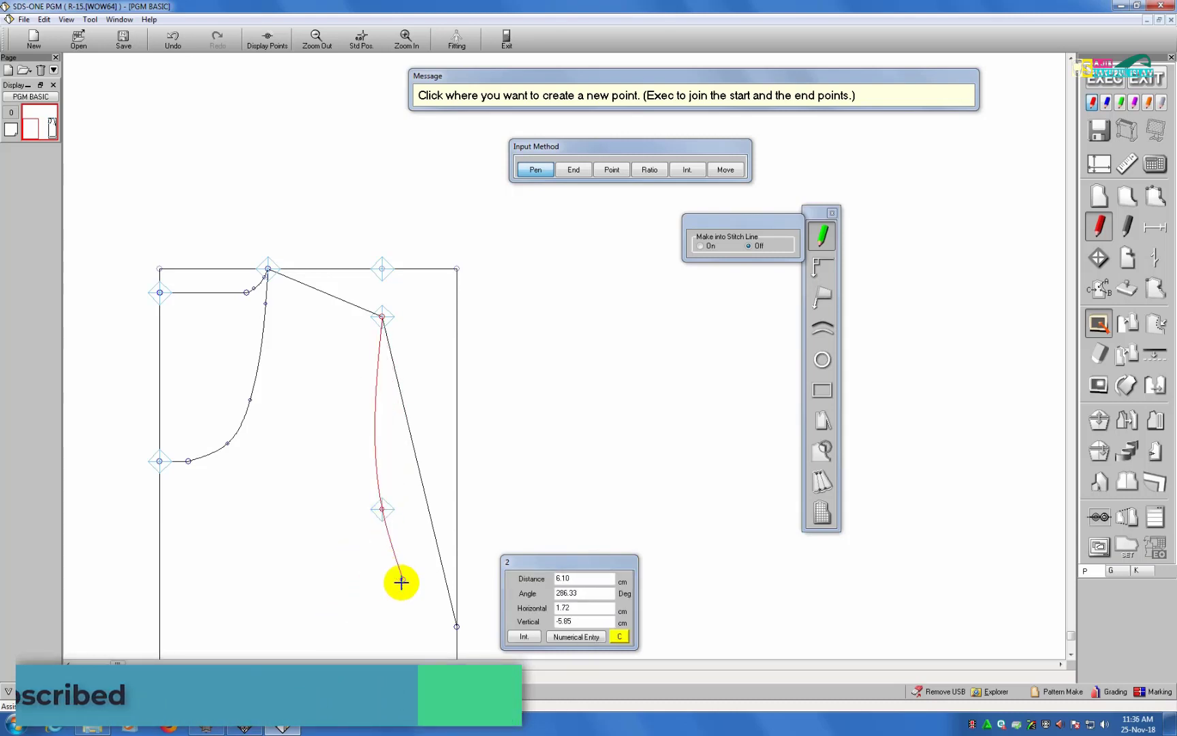
key("s")
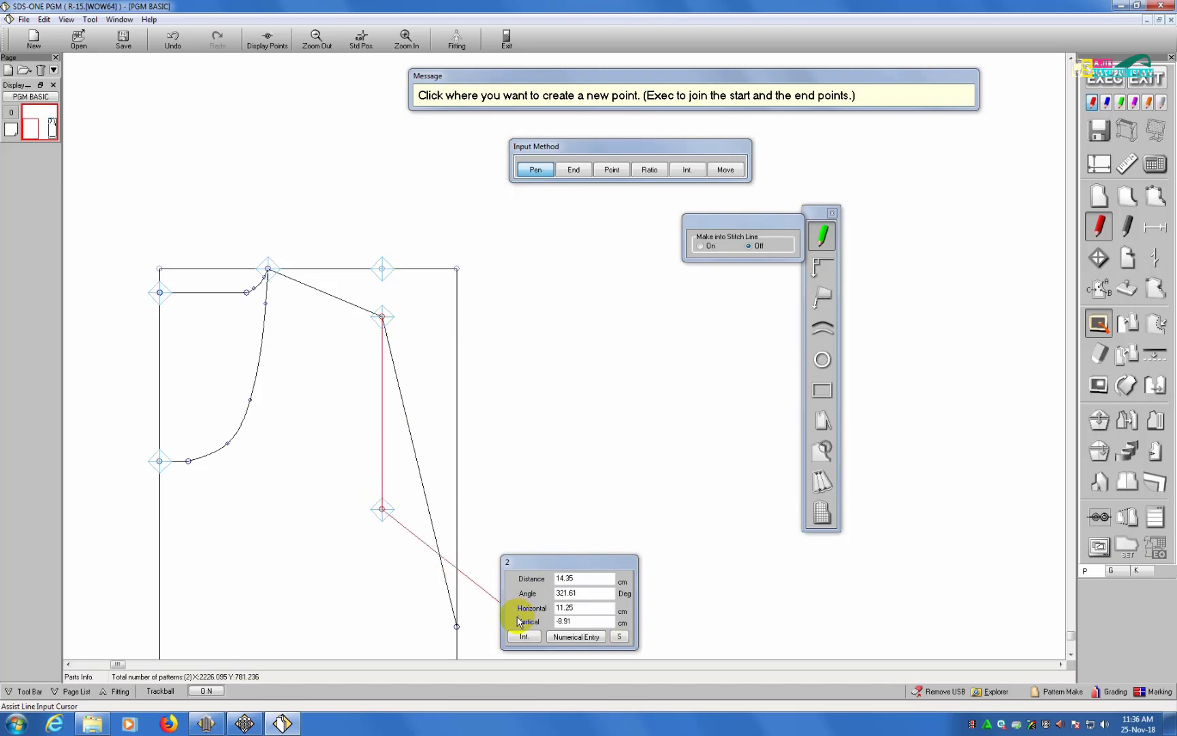
middle_click_drag(411, 605, 363, 523)
scroll(358, 523, "down", 2)
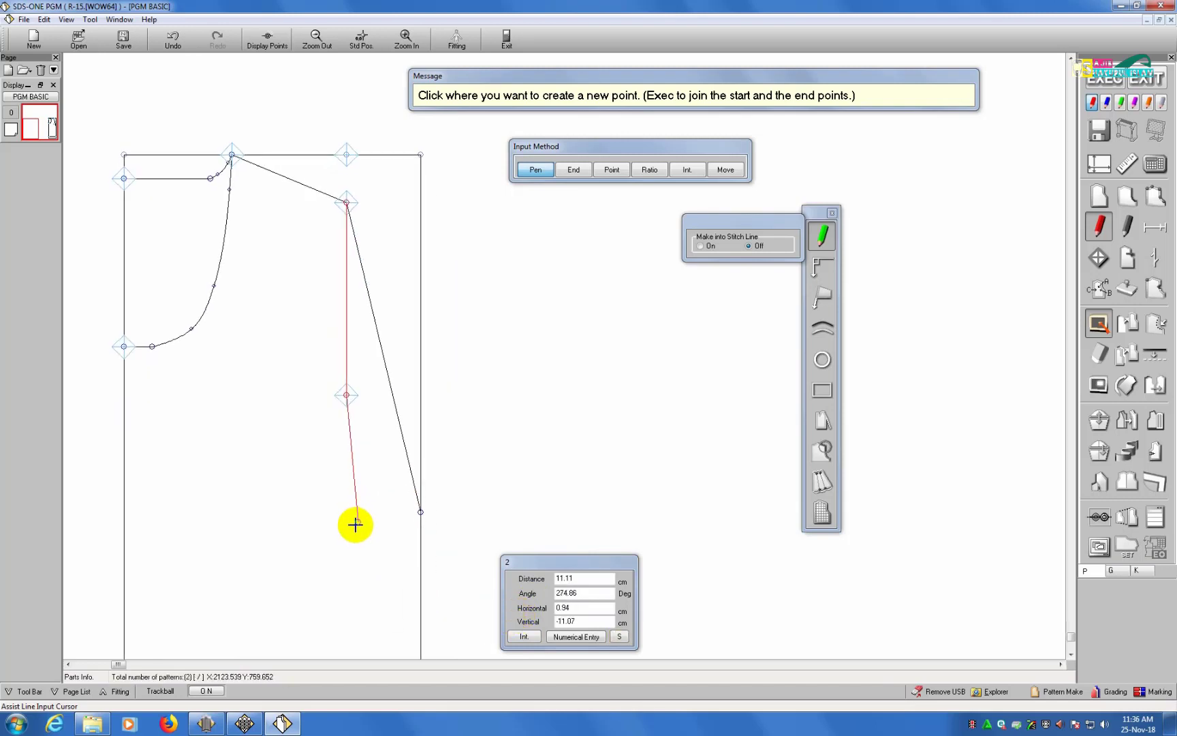
right_click(349, 447)
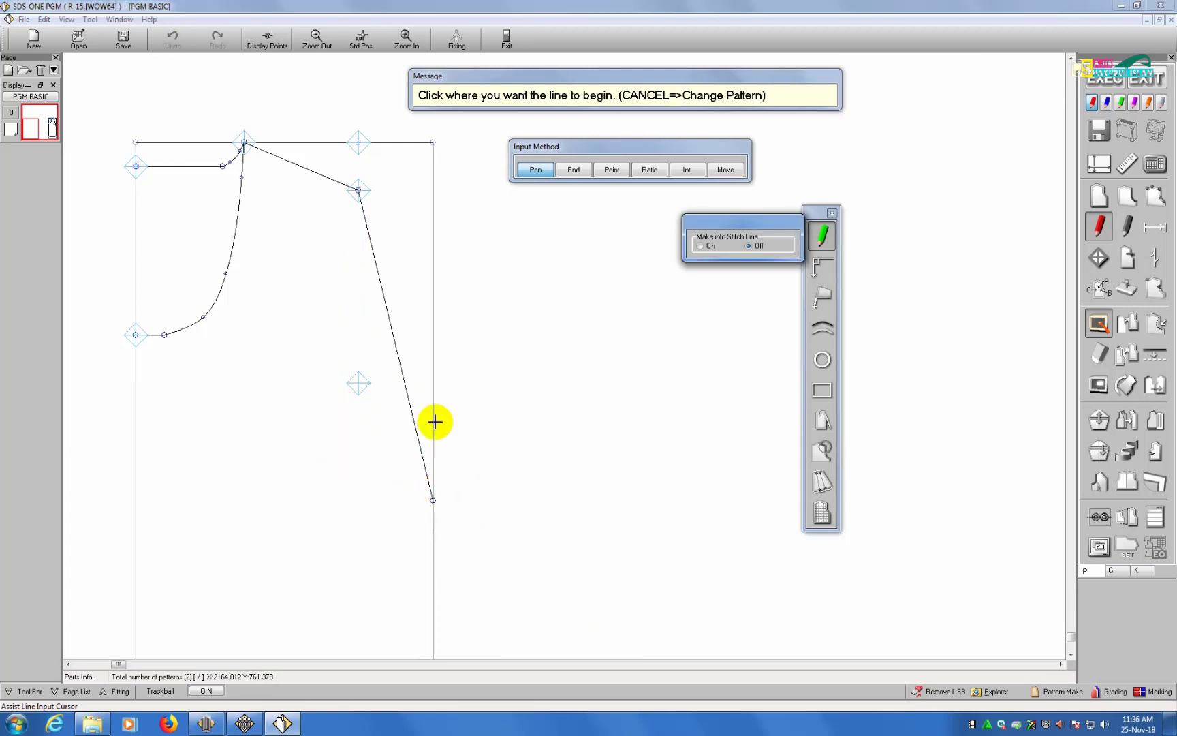
Draw a 2 cm horizontal assist line inward from the slanted line's lower end on the pattern's right edge.
scroll(434, 430, "up", 3)
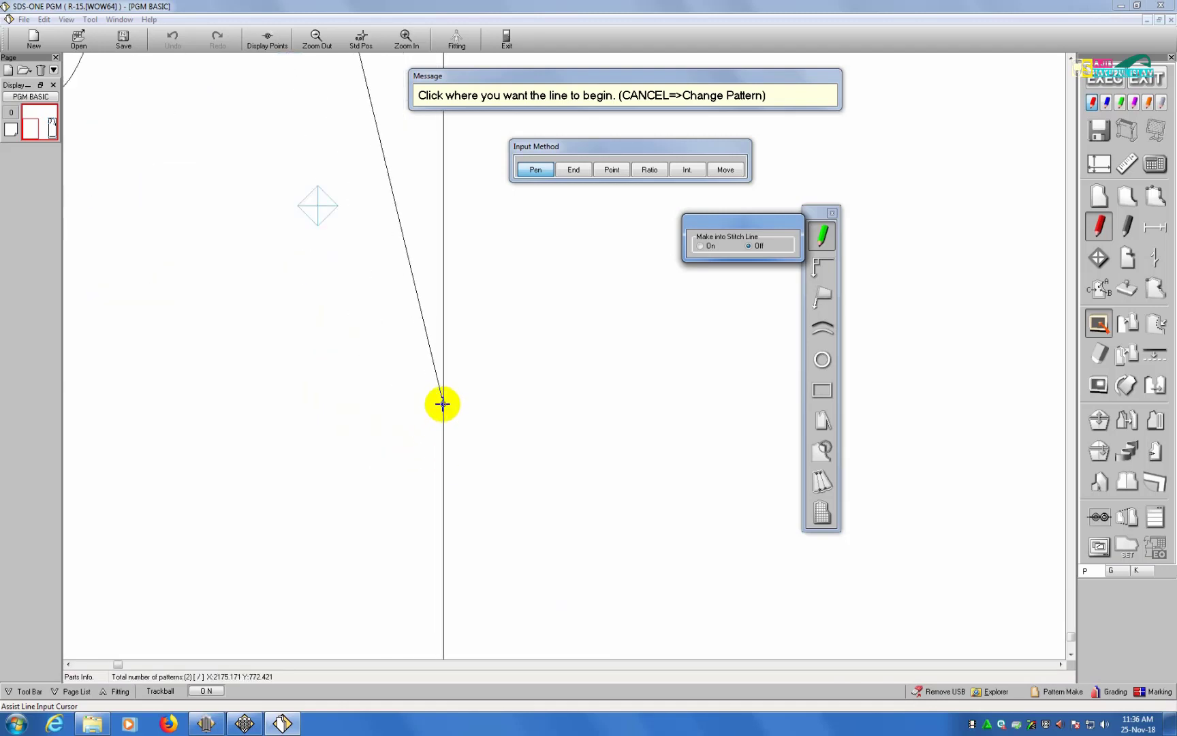
left_click(443, 404)
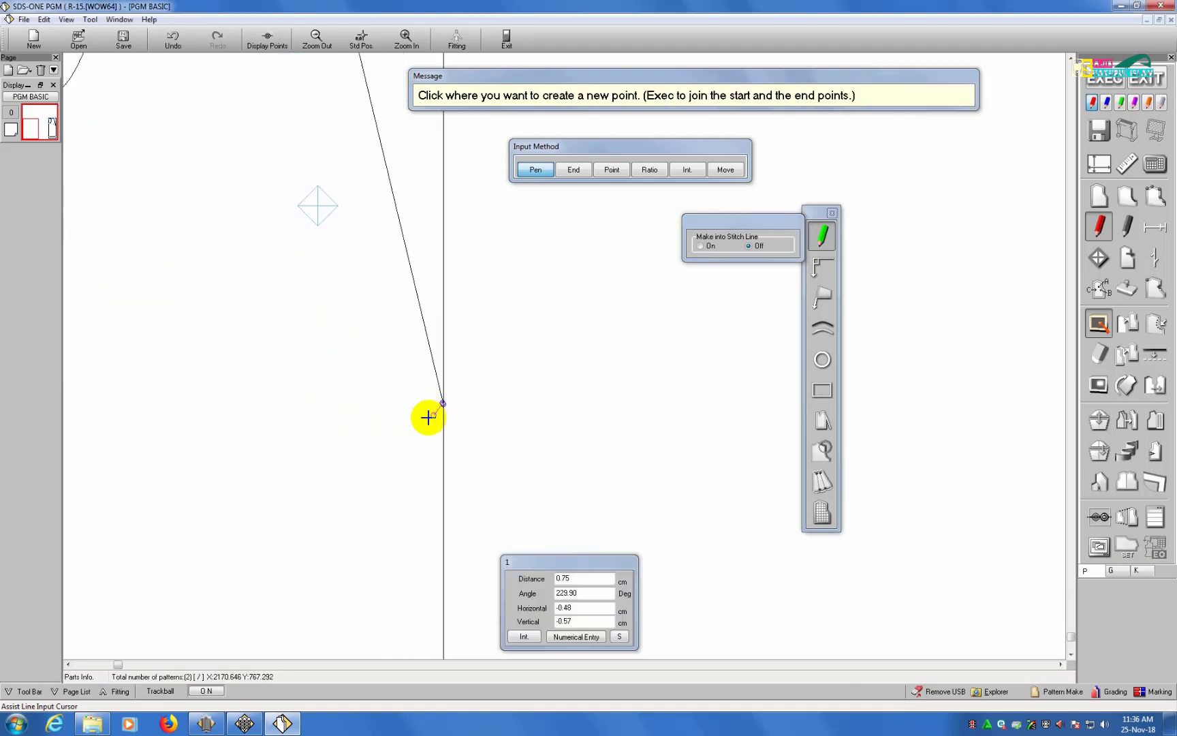
left_click(395, 446)
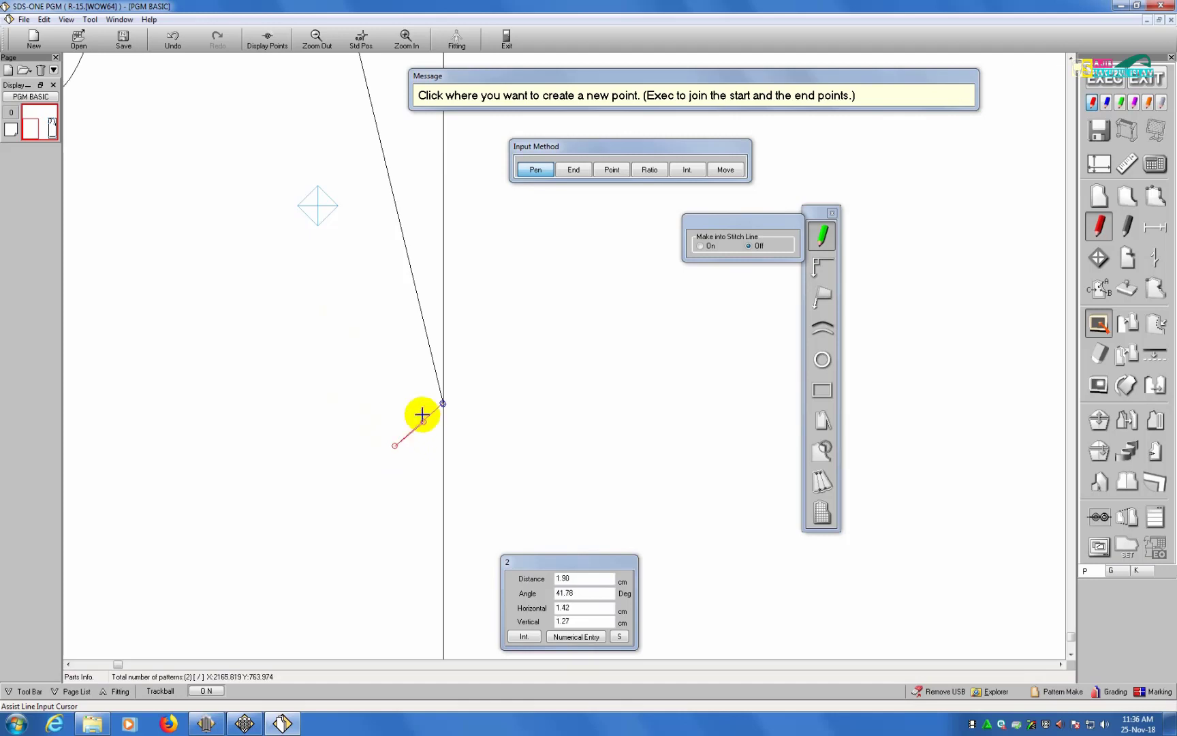
key("ctrl+z")
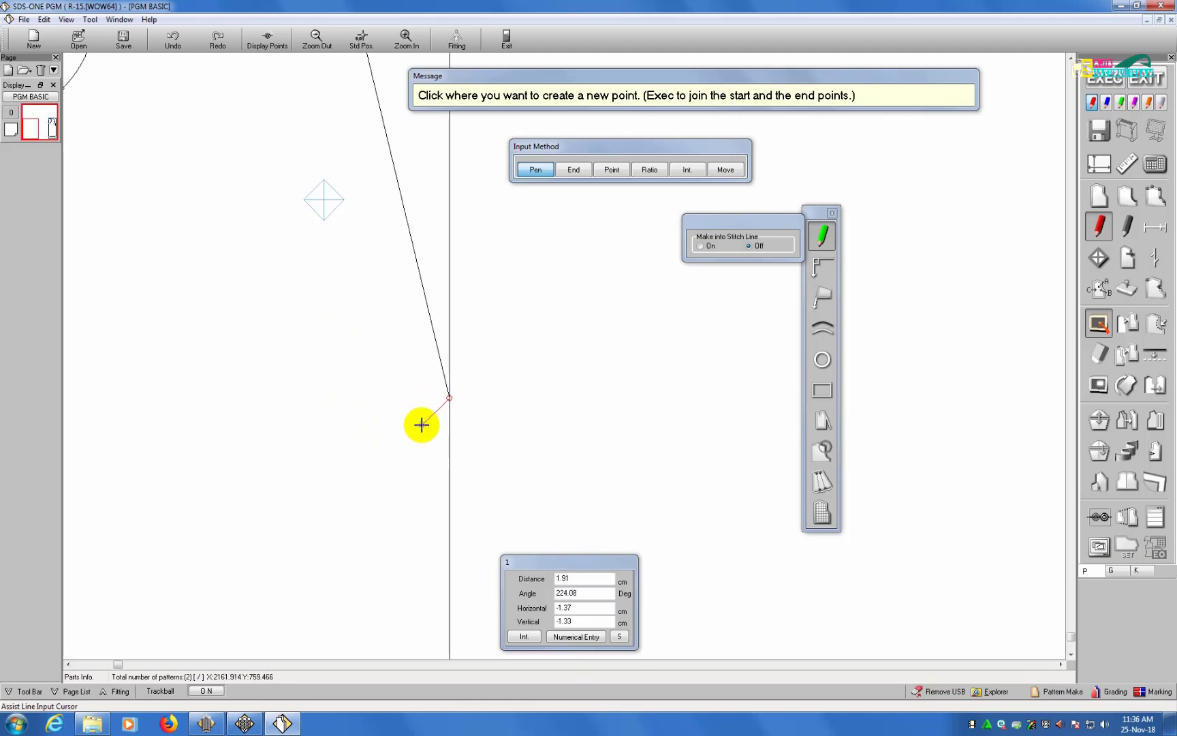
left_click(557, 579)
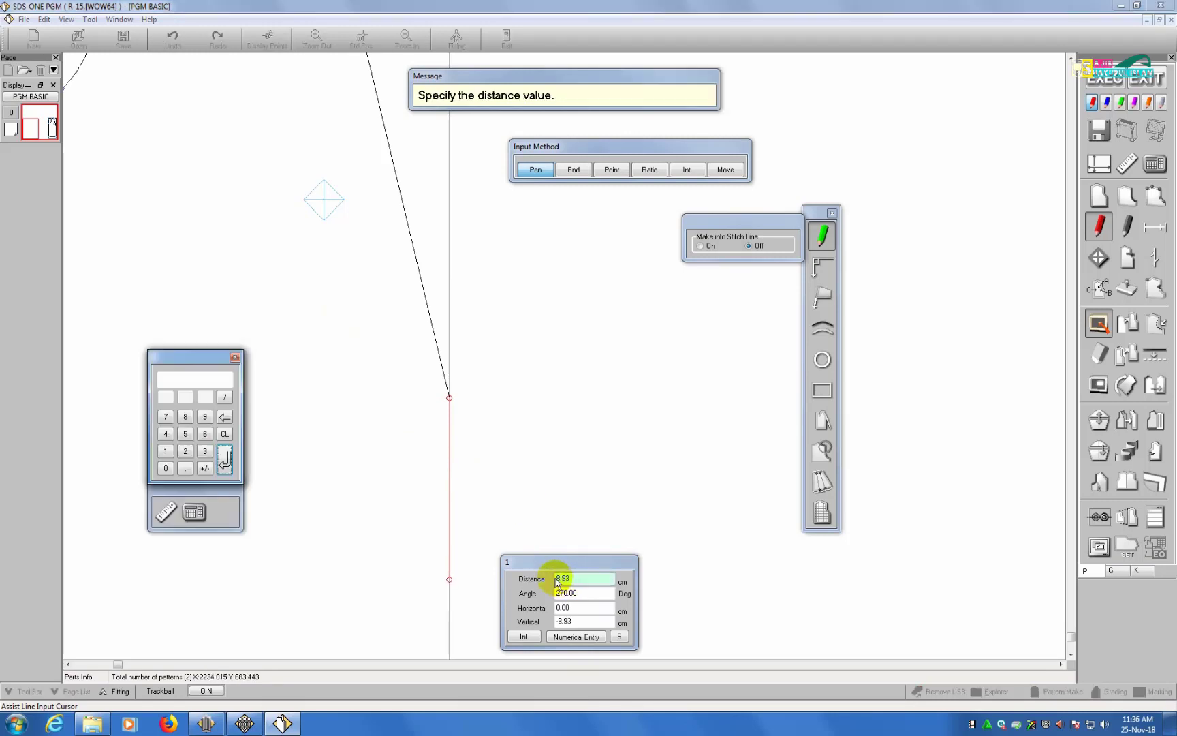
left_click(184, 452)
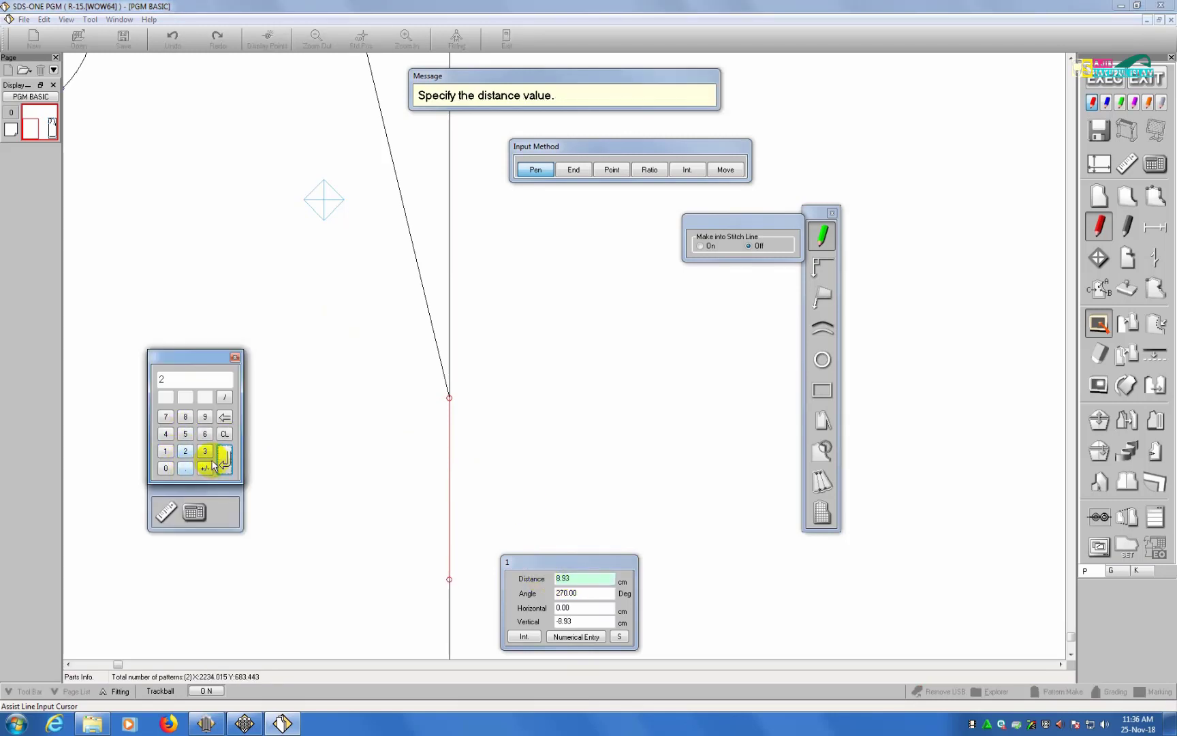
left_click(224, 458)
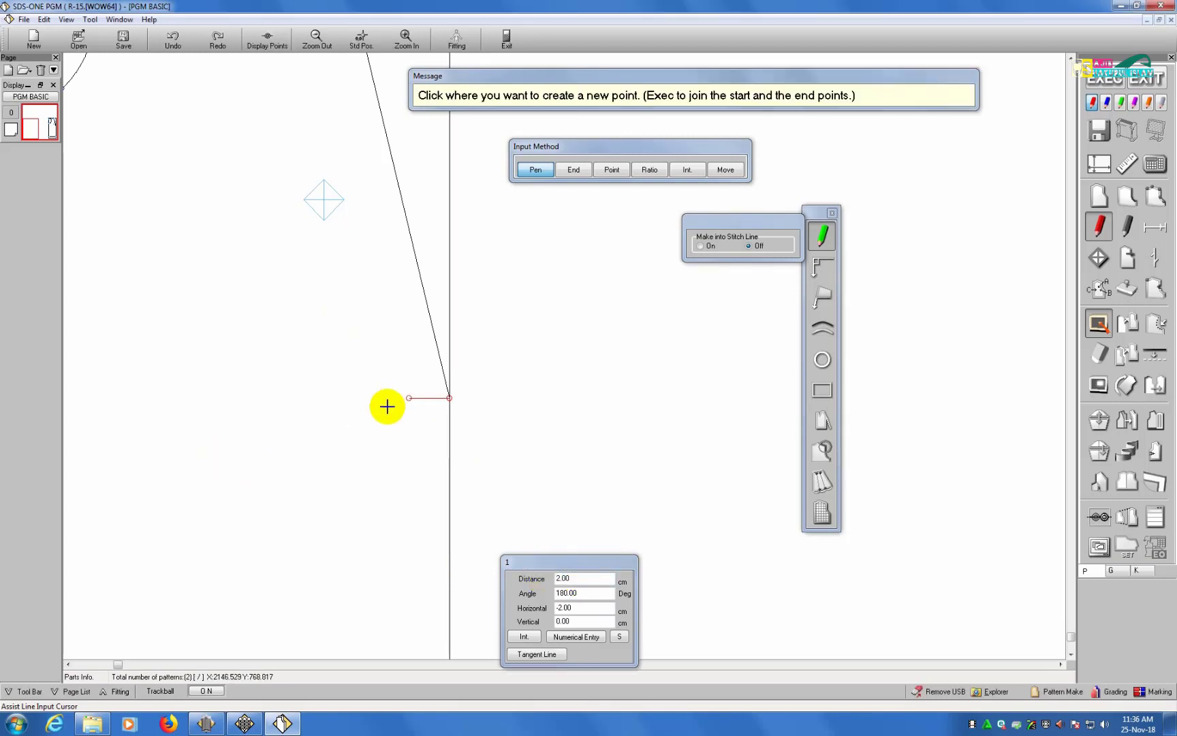
left_click(402, 397)
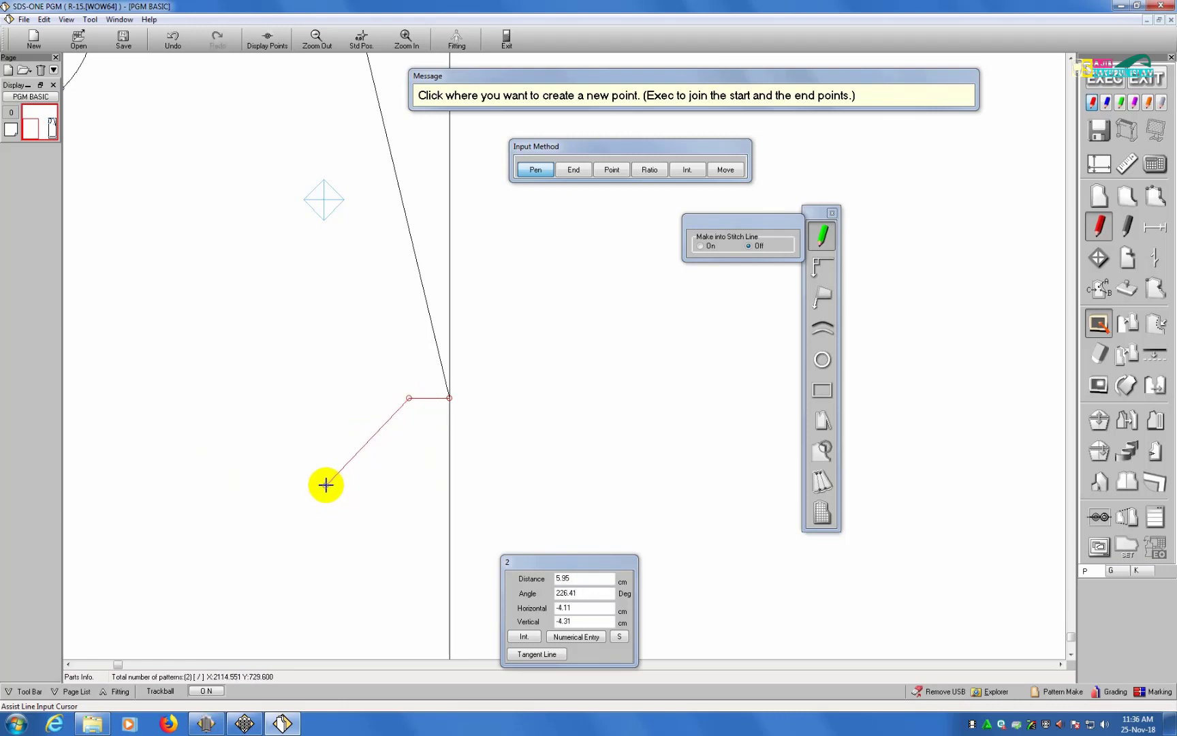
right_click(327, 486)
Start an assist line at the shoulder line's outer guide point and run it straight down to the guide point below.
middle_click_drag(328, 496, 335, 551)
scroll(328, 496, "up", 2)
middle_click_drag(439, 338, 414, 540)
scroll(439, 339, "down", 3)
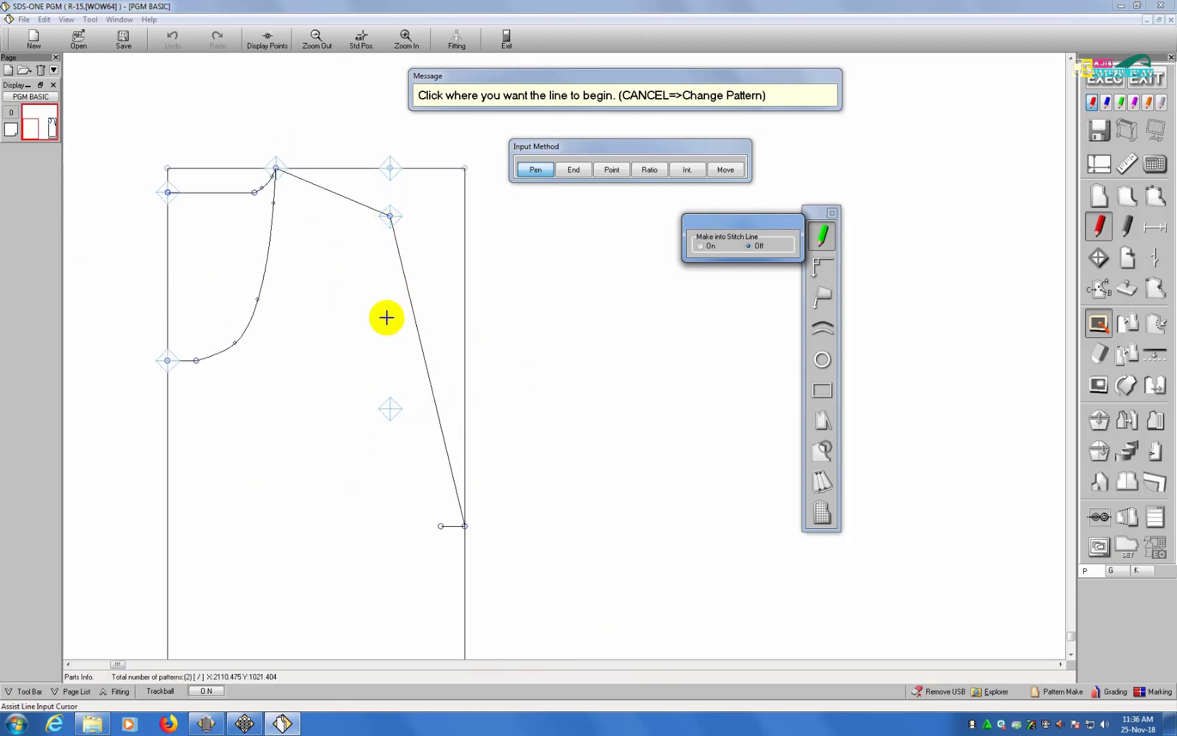
left_click(390, 214)
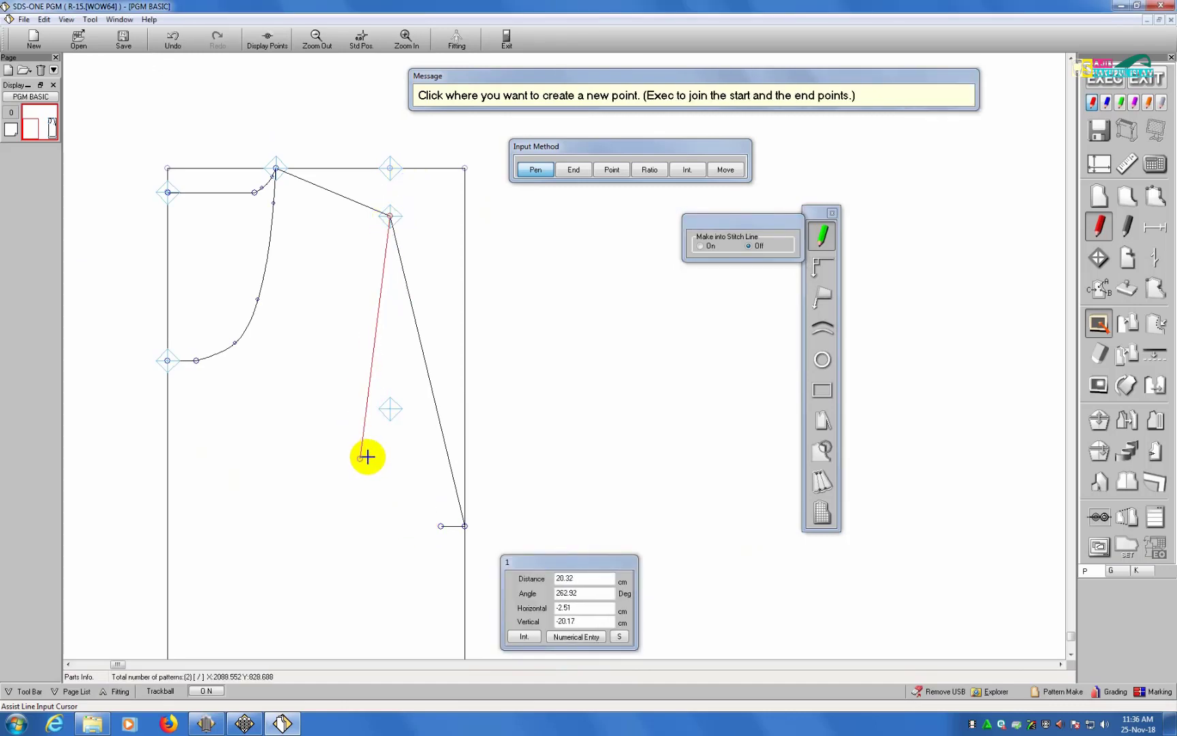
left_click(391, 409)
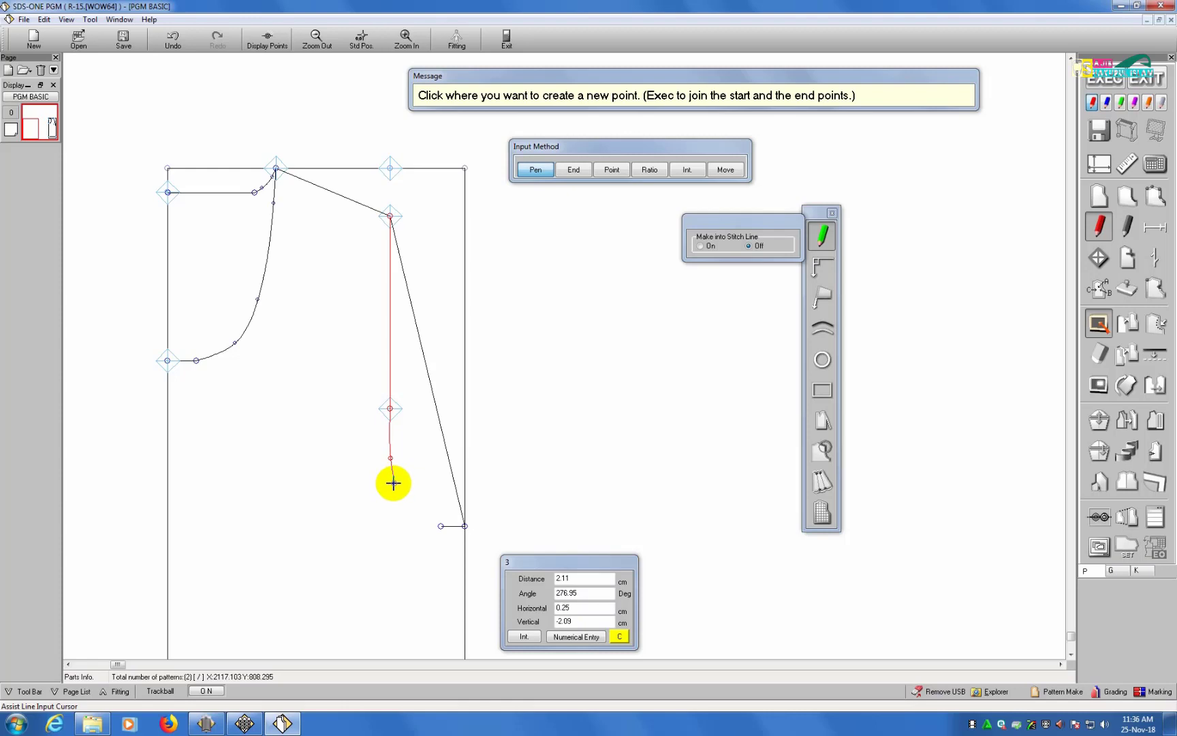
Finish the armhole assist line as a curve through one intermediate point to the inner end of the short horizontal segment.
key("ctrl+z")
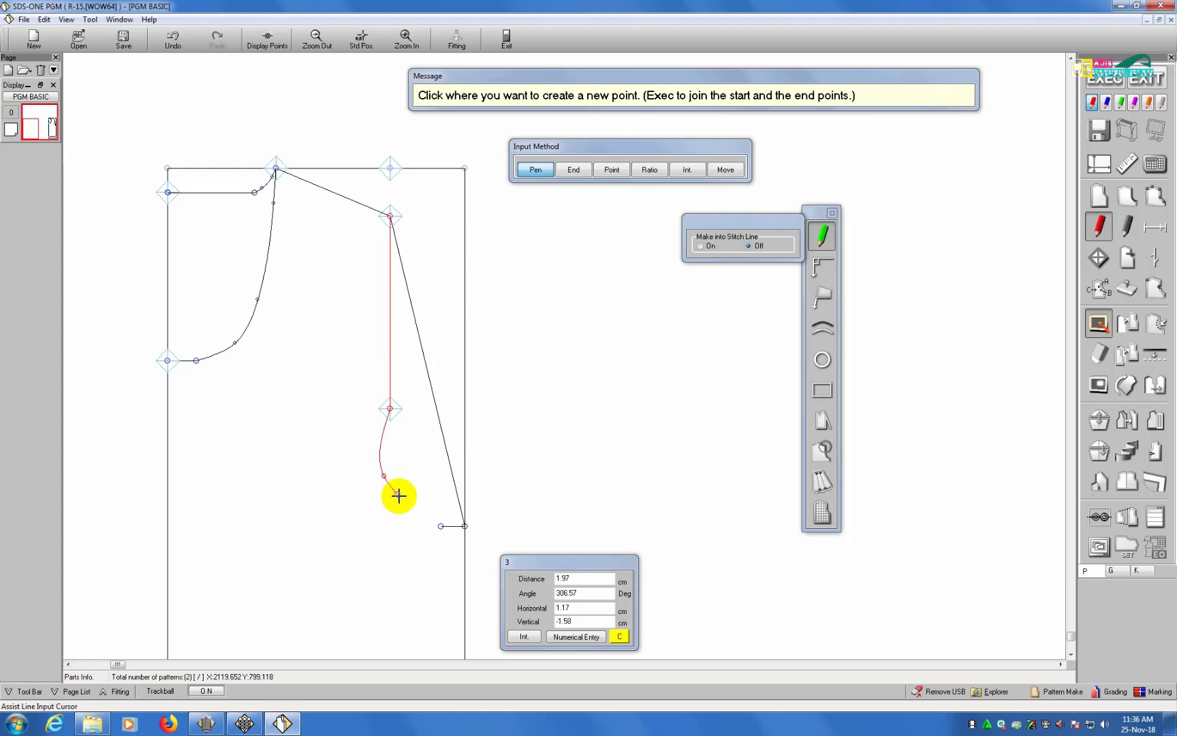
left_click(393, 485)
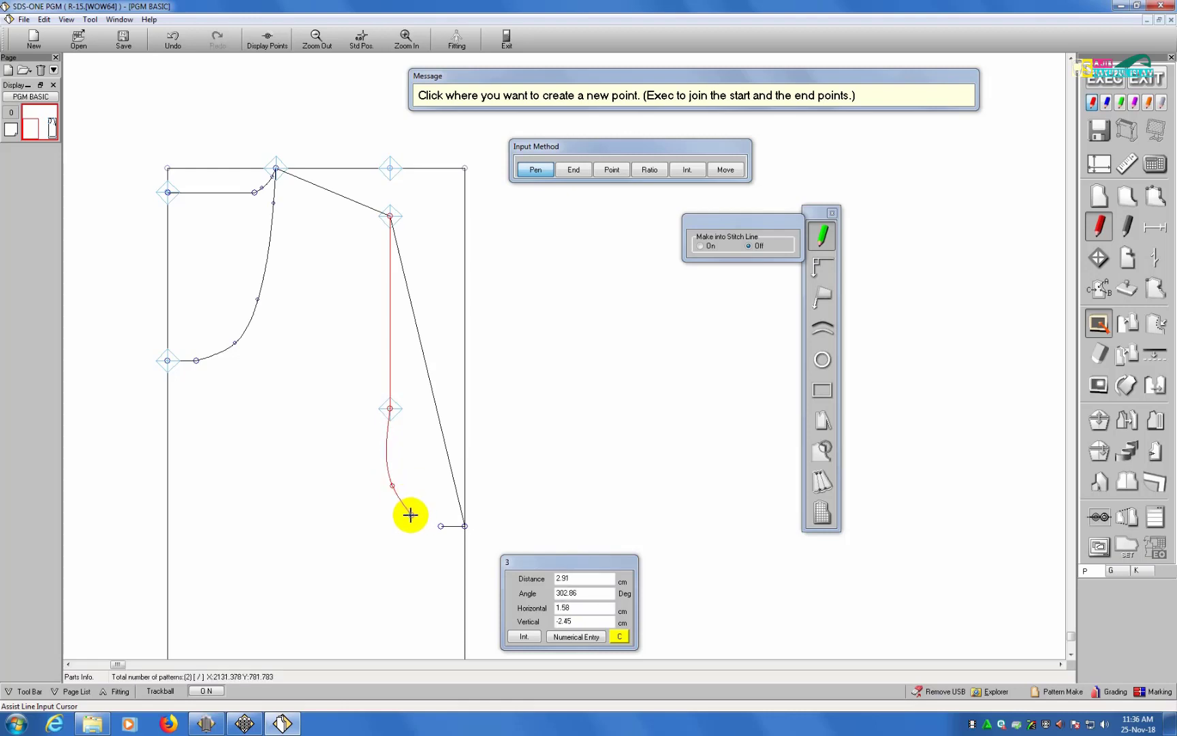
left_click(401, 475)
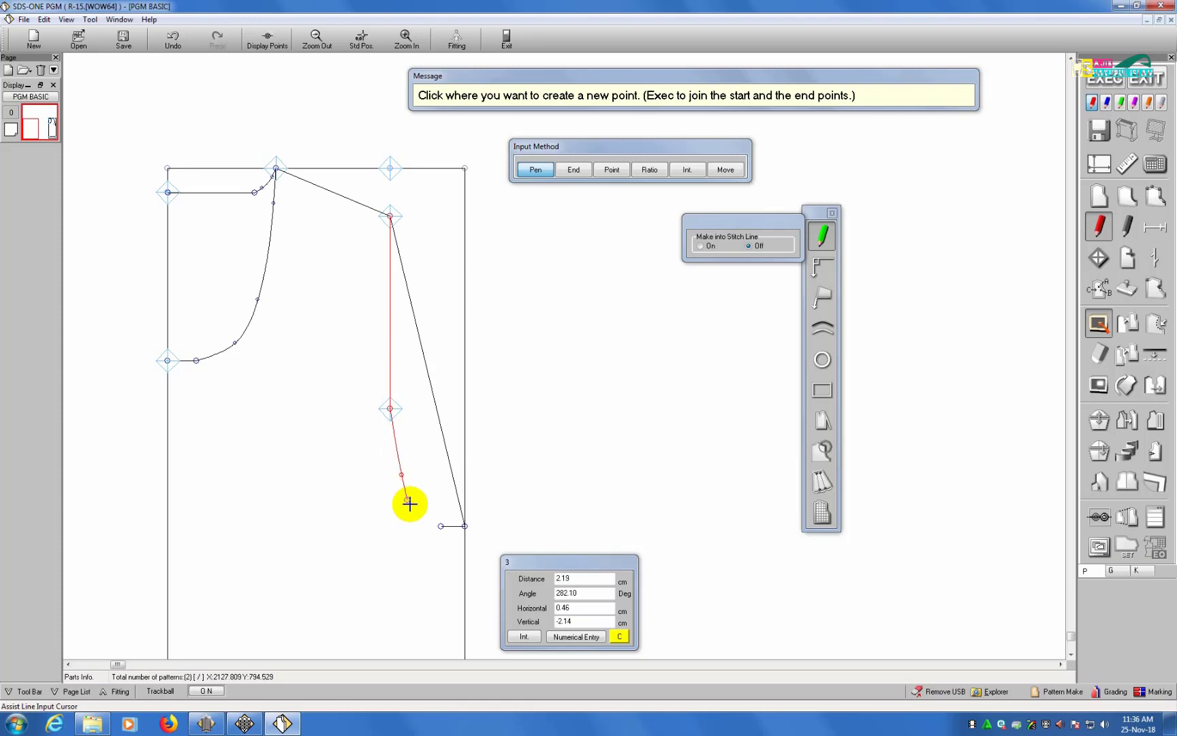
left_click(441, 526)
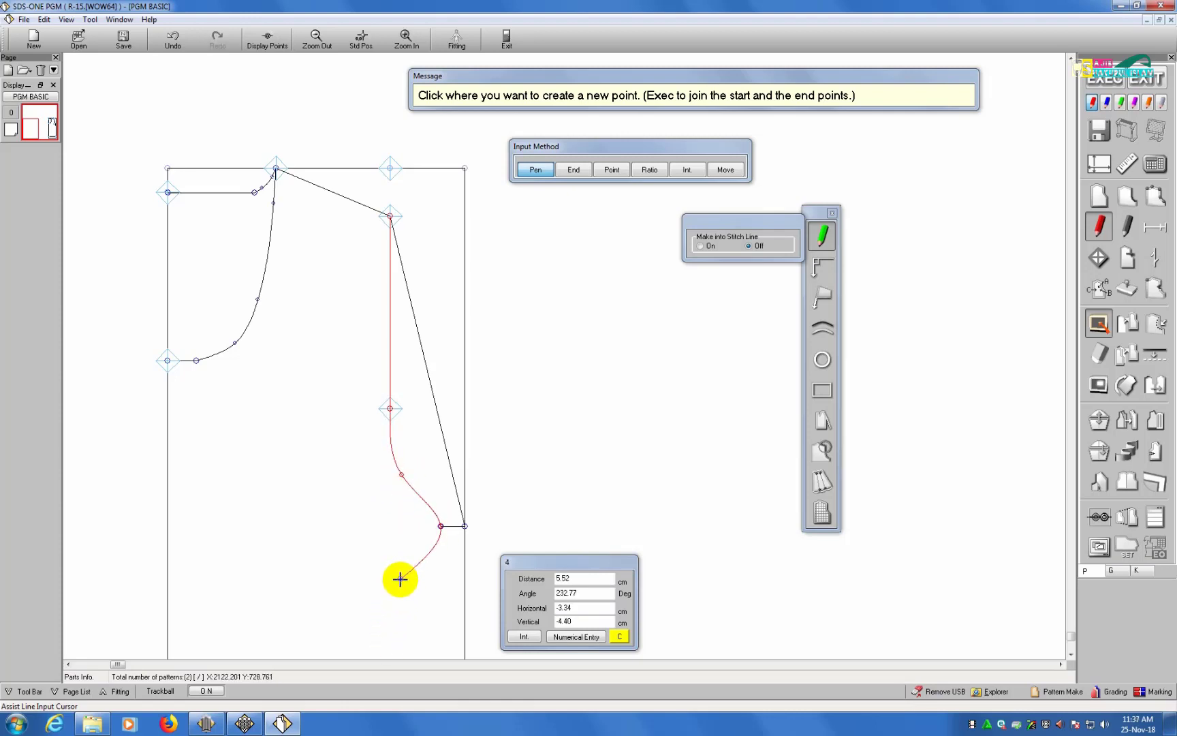
right_click(407, 558)
middle_click_drag(355, 483, 349, 507)
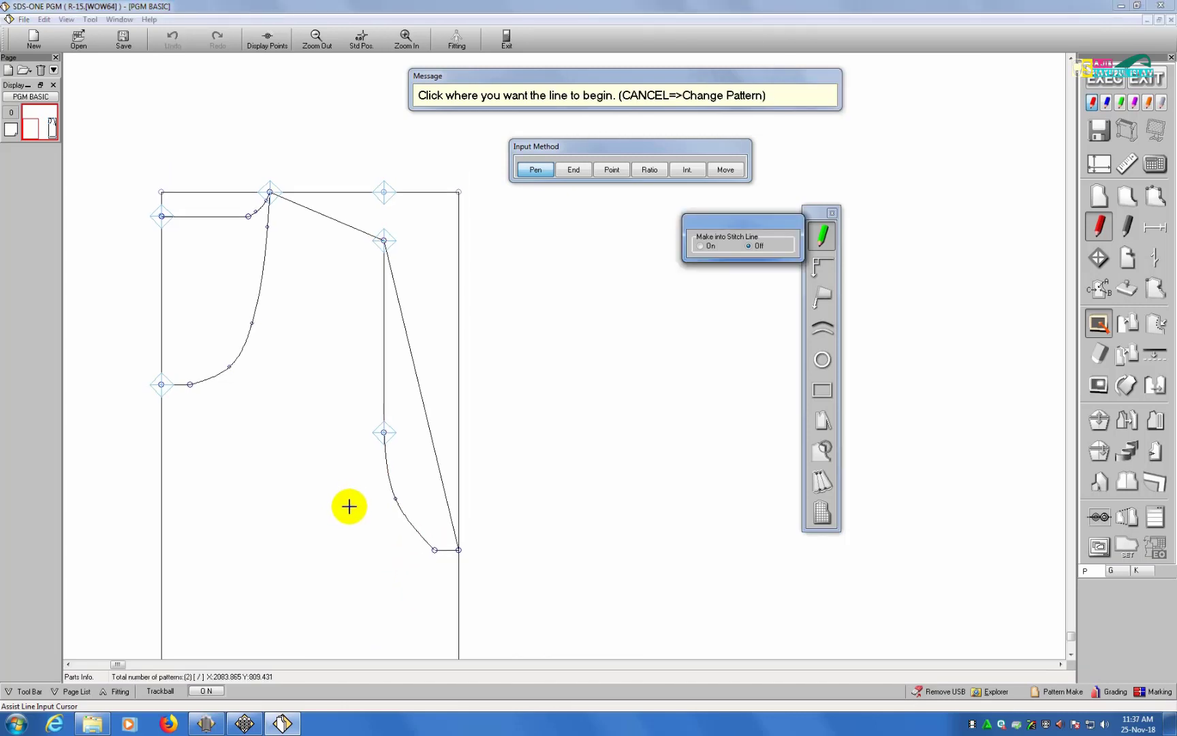
Examine the whole drafted pattern from neckline and armhole down to the hem, along with the neighbouring rectangular block.
scroll(349, 506, "down", 4)
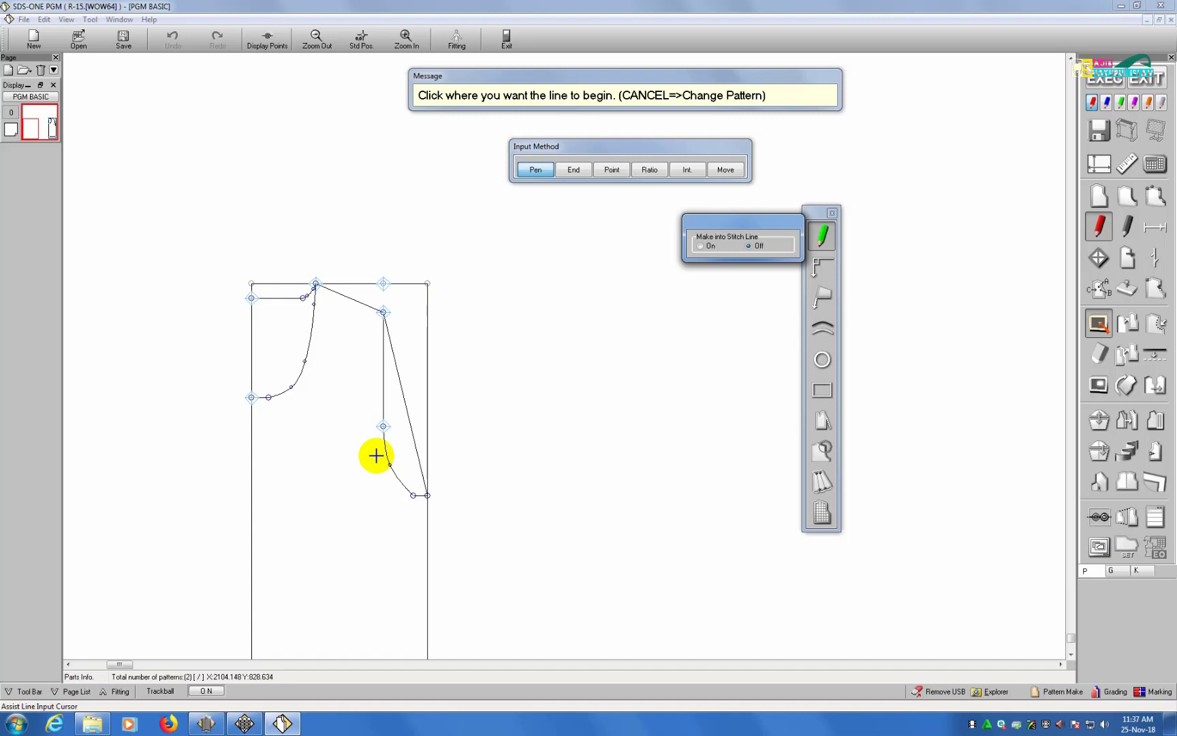
scroll(376, 455, "right", 1)
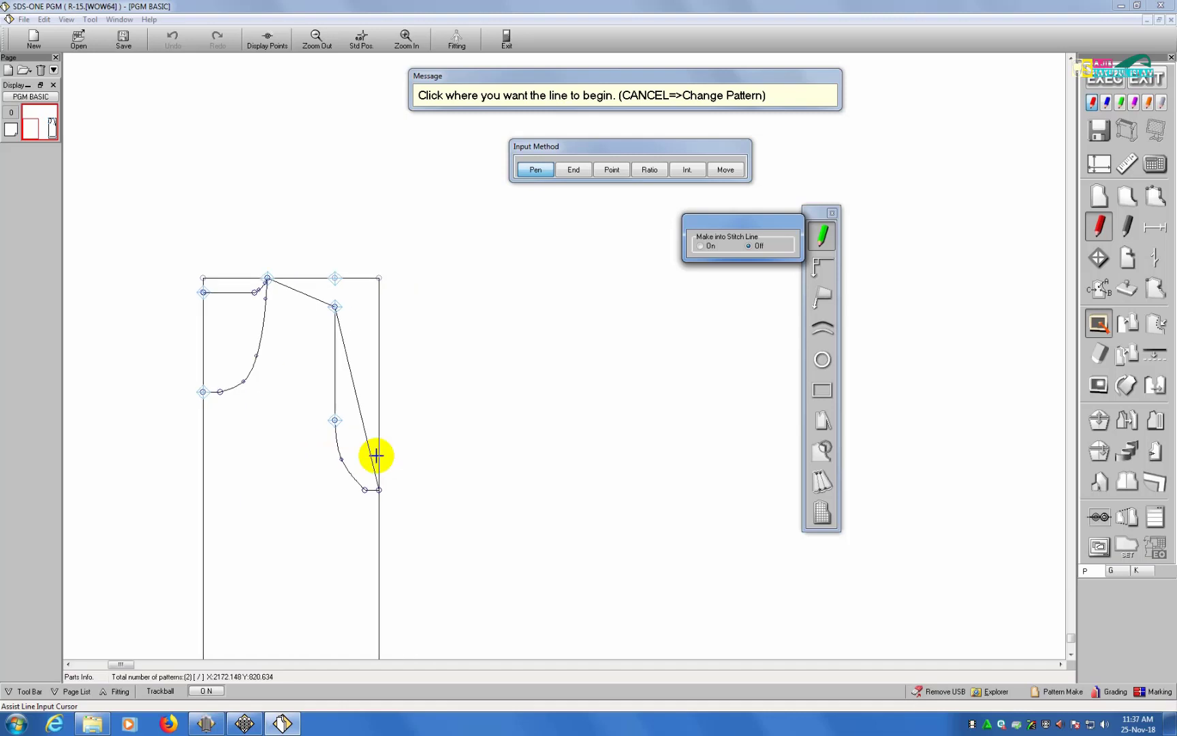
scroll(377, 456, "down", 2)
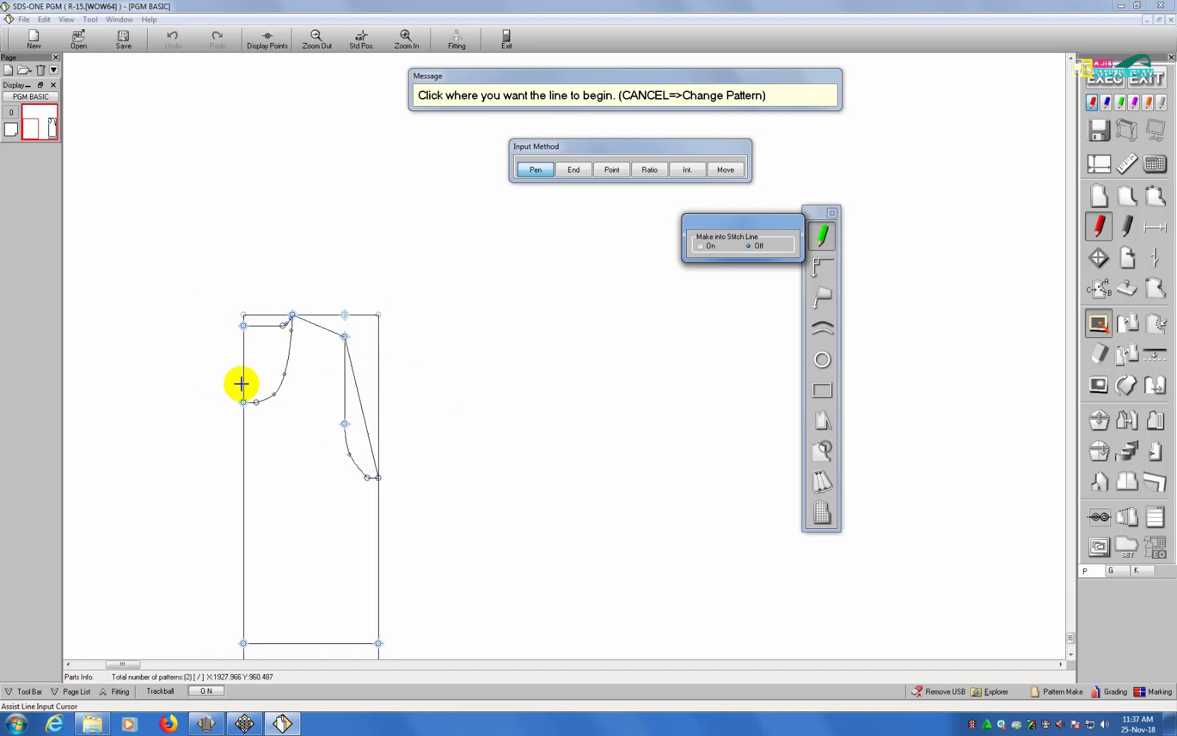
scroll(332, 622, "down", 3)
scroll(333, 623, "left", 1)
scroll(342, 588, "up", 2)
scroll(343, 588, "right", 1)
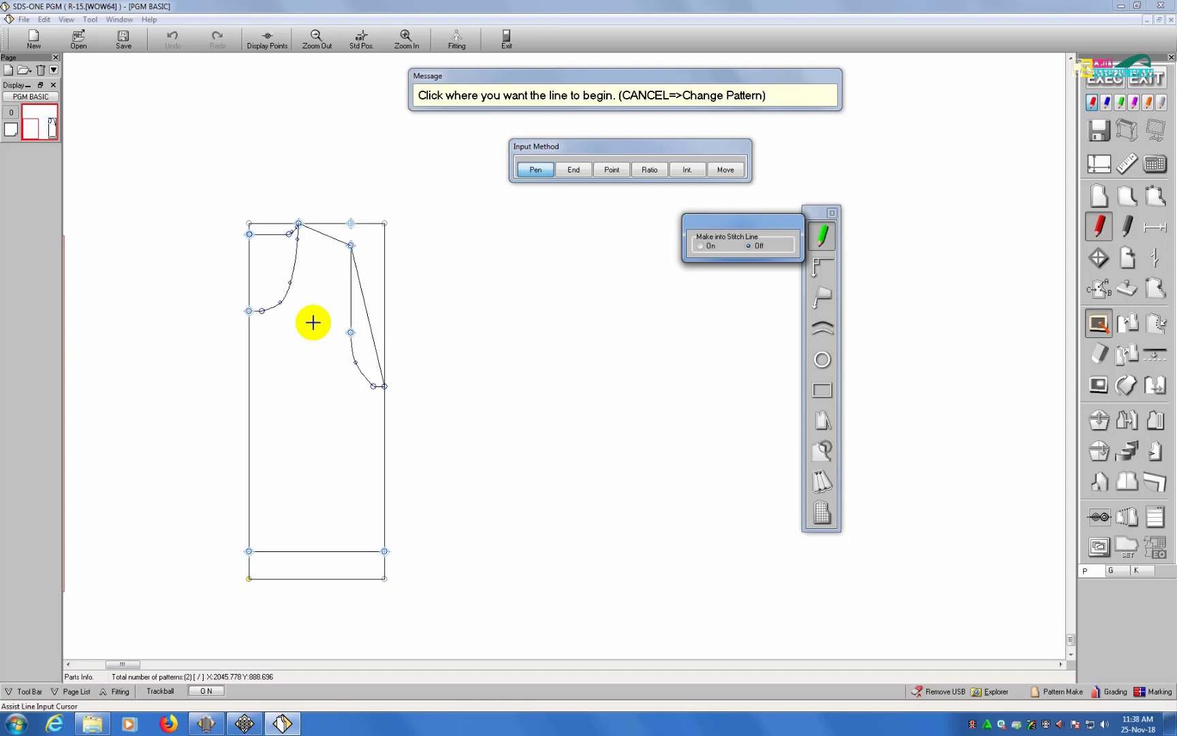
scroll(312, 323, "right", 1)
scroll(313, 320, "down", 1)
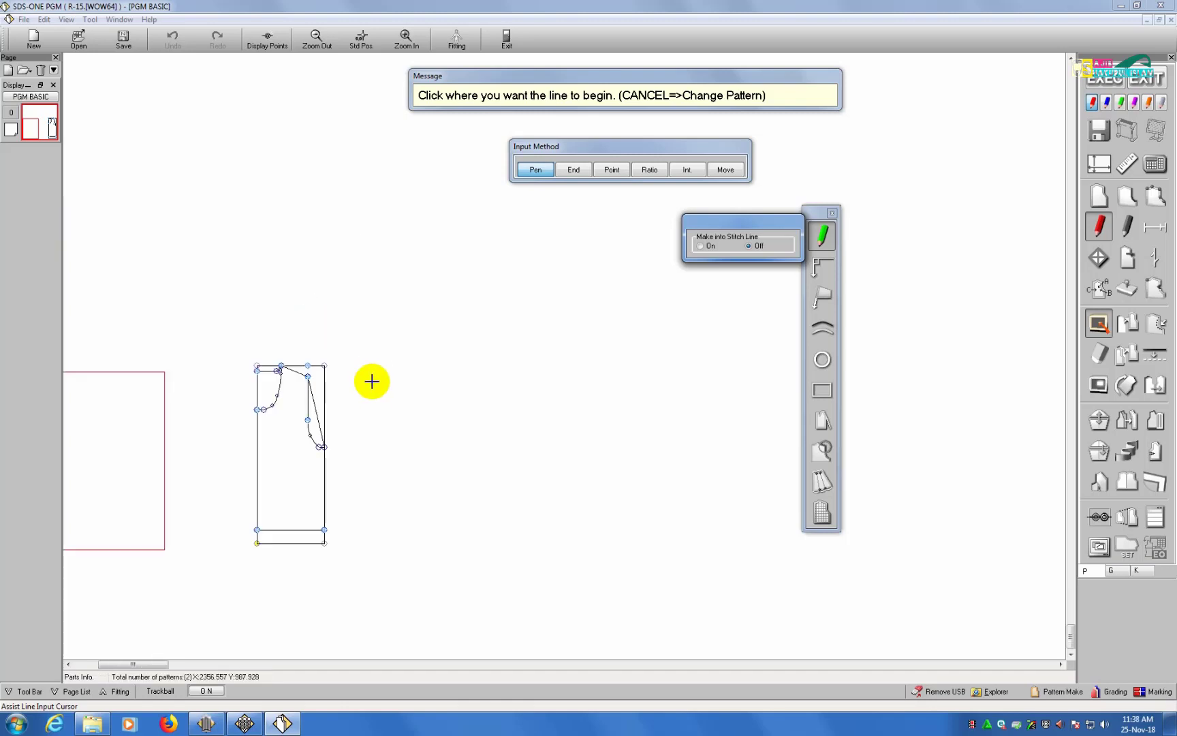
scroll(372, 383, "left", 2)
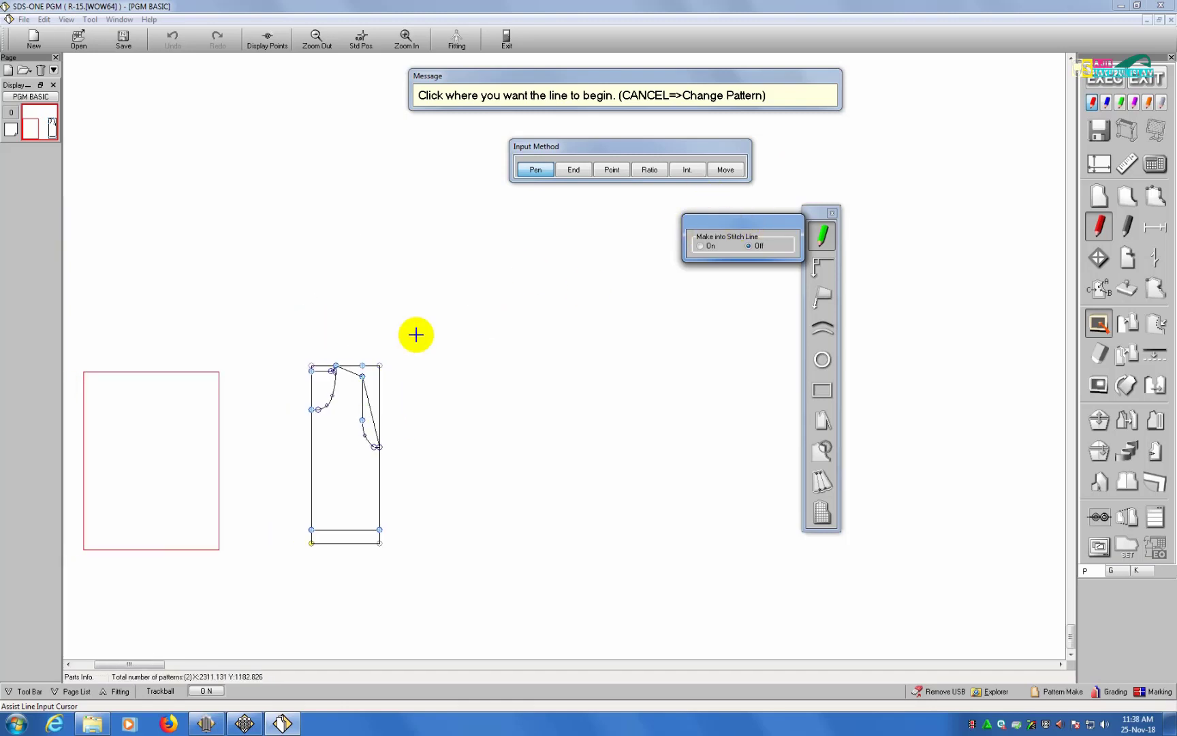
Exit the assist line tool and bring the drafted pattern block back into close view.
left_click(833, 214)
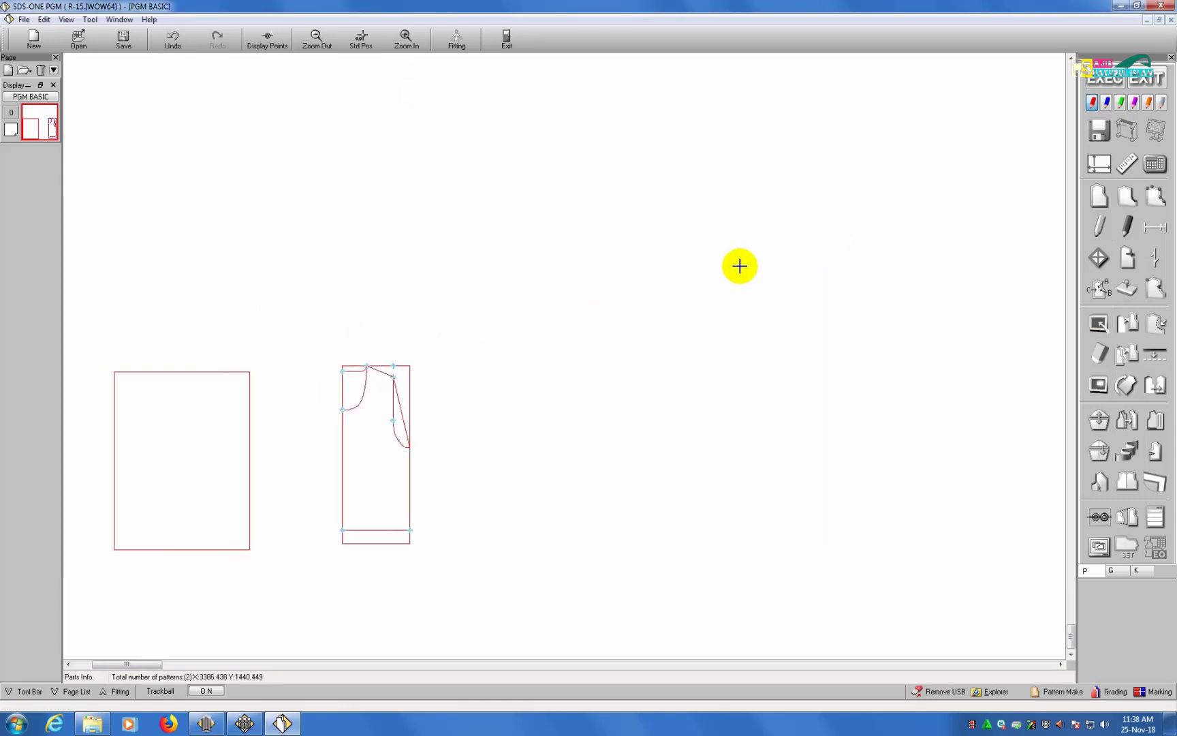
scroll(731, 269, "up", 1)
scroll(727, 272, "down", 3)
scroll(728, 271, "left", 1)
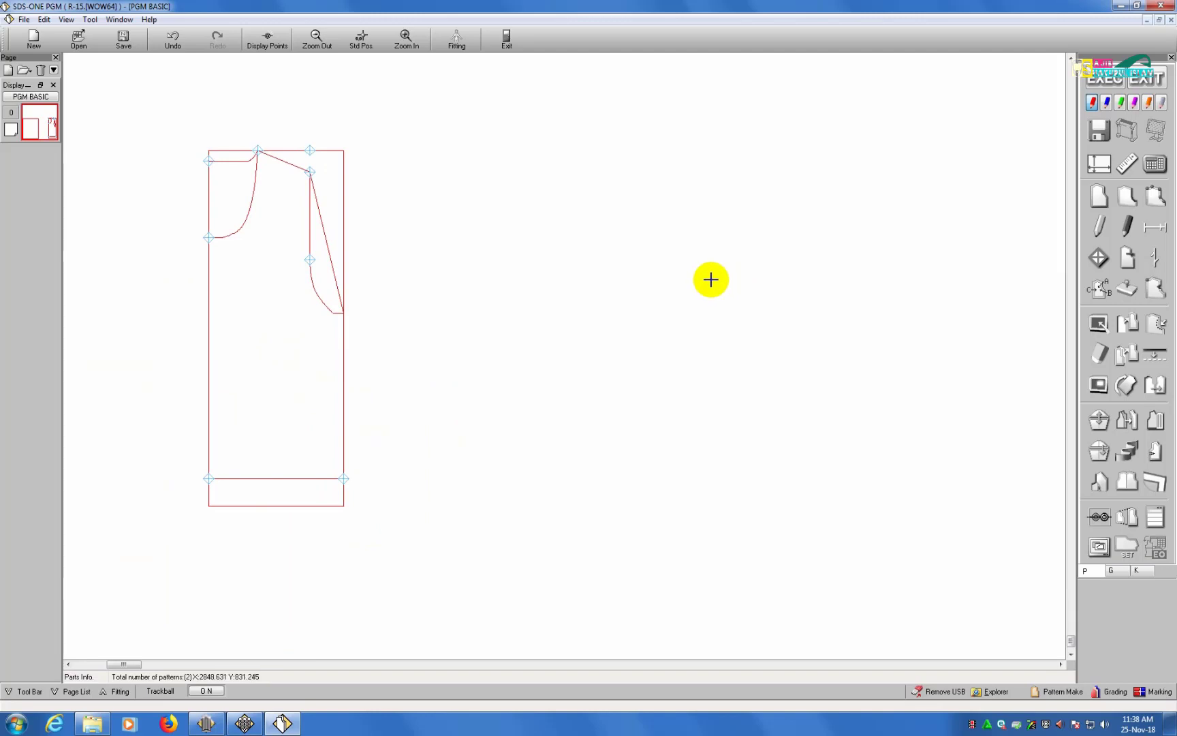
scroll(712, 289, "left", 2)
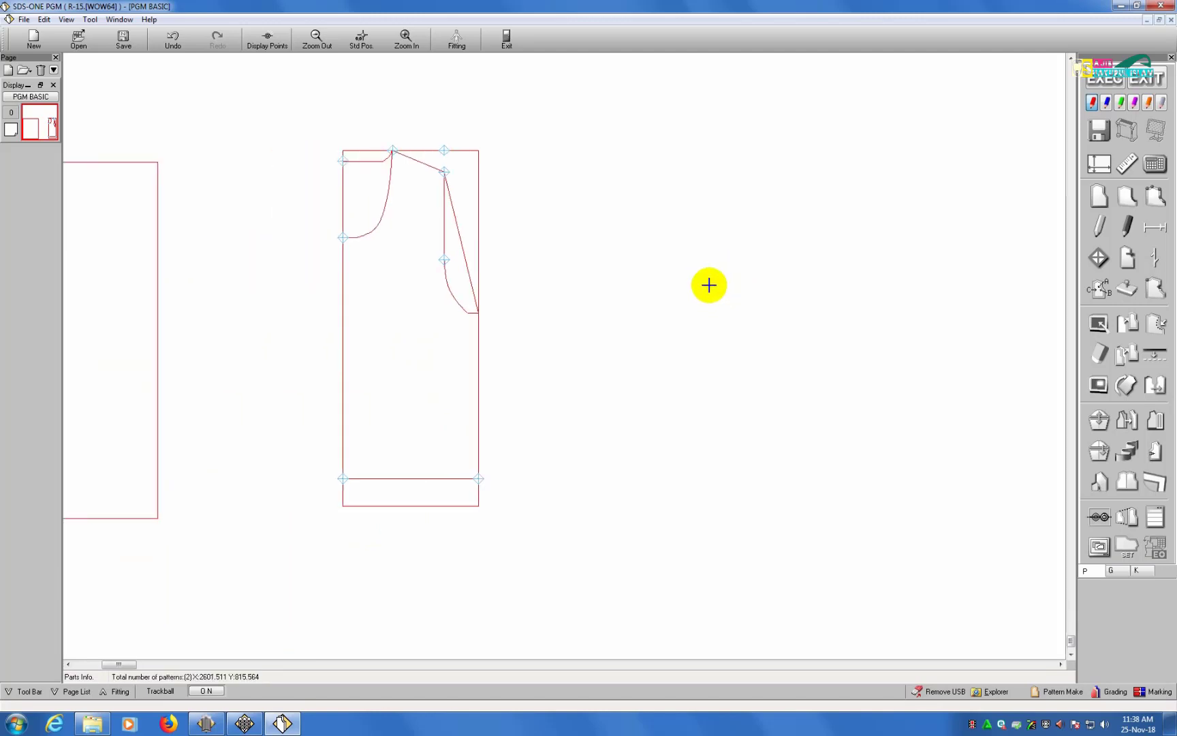